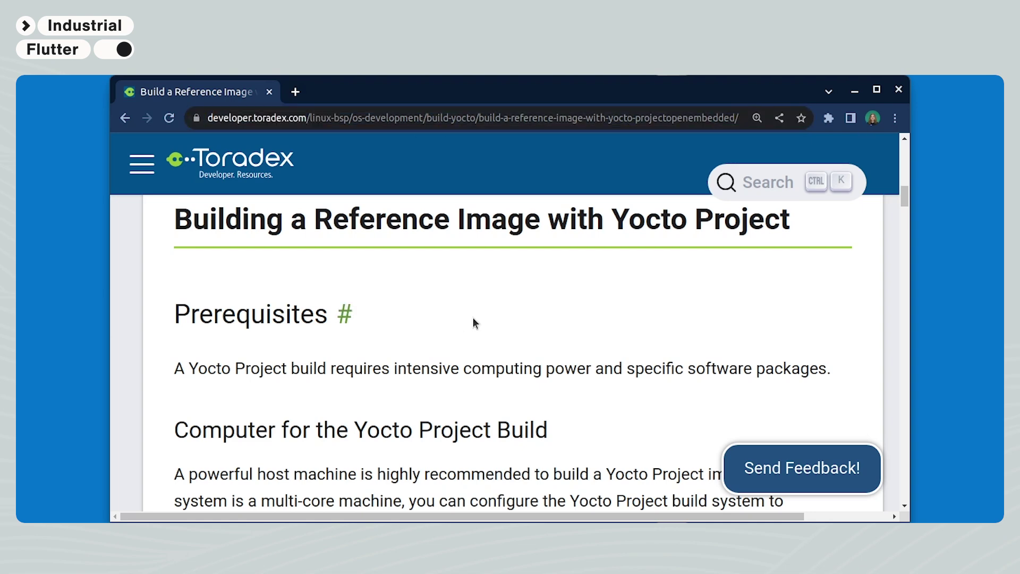
pyautogui.scroll(-2, 455, 332)
pyautogui.scroll(1, 565, 337)
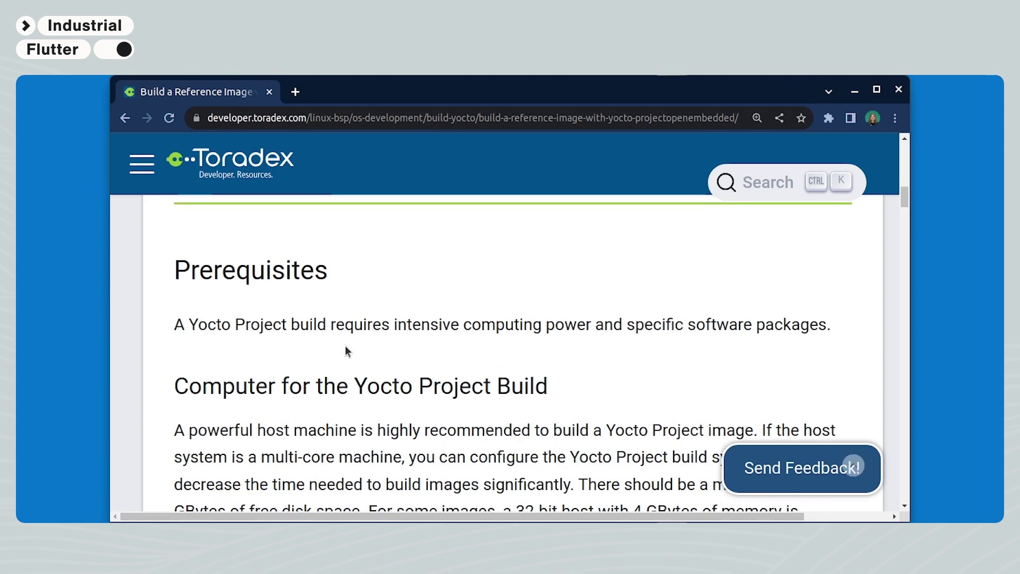
pyautogui.scroll(2, 347, 348)
pyautogui.moveTo(206, 393); pyautogui.dragTo(874, 398)
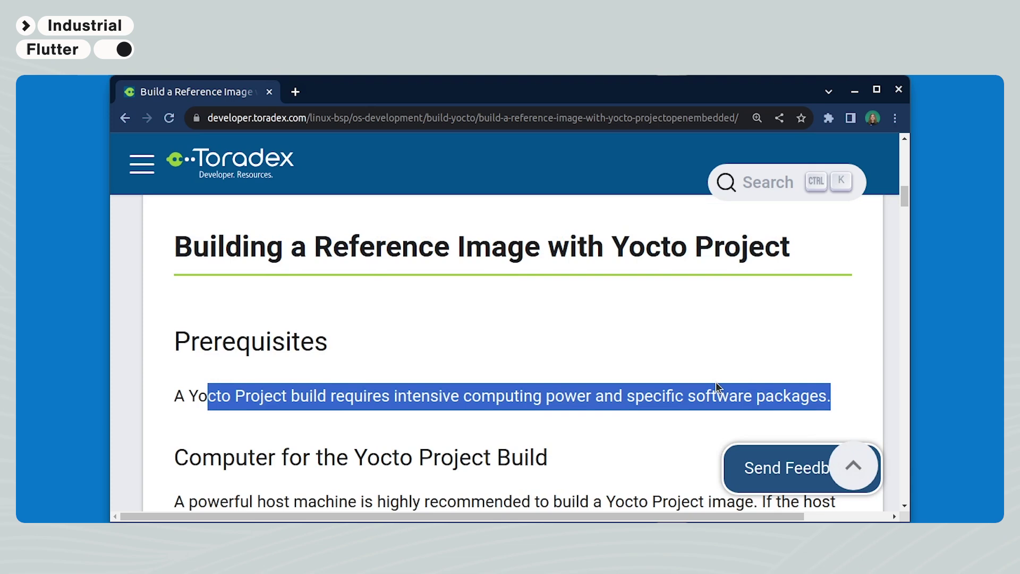
pyautogui.scroll(-2, 715, 383)
pyautogui.moveTo(499, 441); pyautogui.dragTo(167, 287)
pyautogui.click(580, 323)
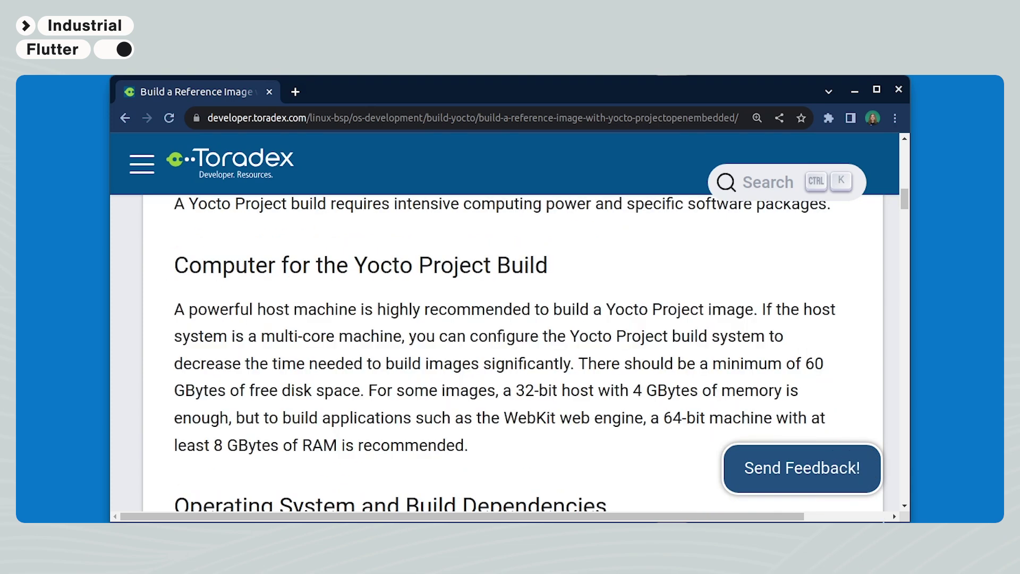
pyautogui.tripleClick(530, 361)
pyautogui.scroll(-2, 574, 420)
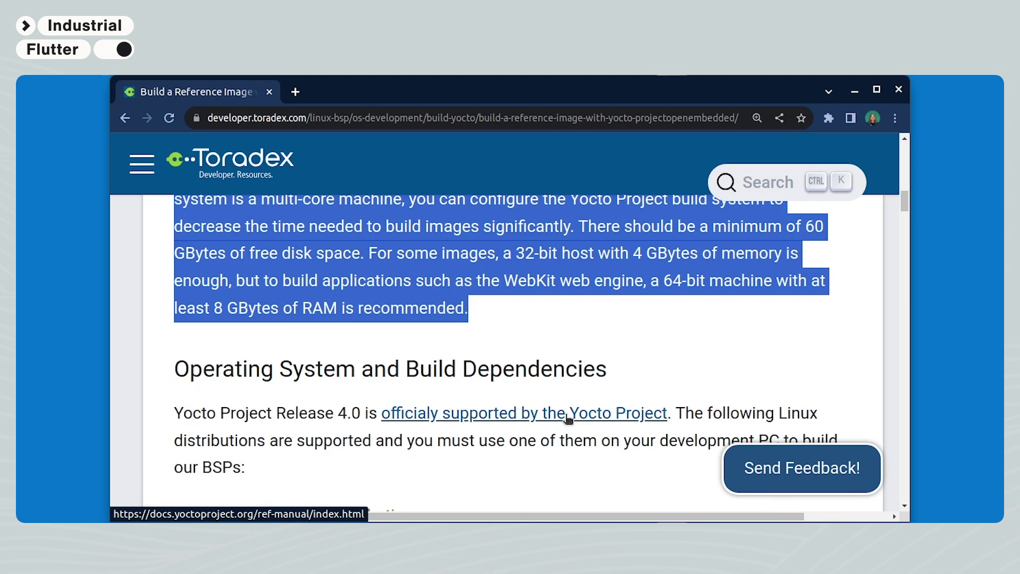
pyautogui.scroll(-1, 375, 454)
pyautogui.scroll(-2, 364, 444)
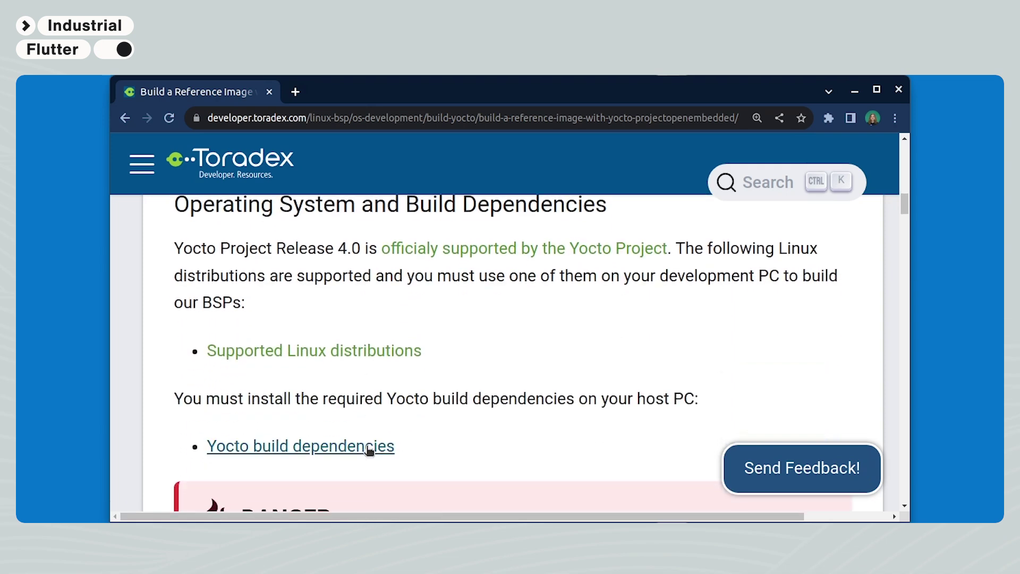
pyautogui.scroll(1, 222, 385)
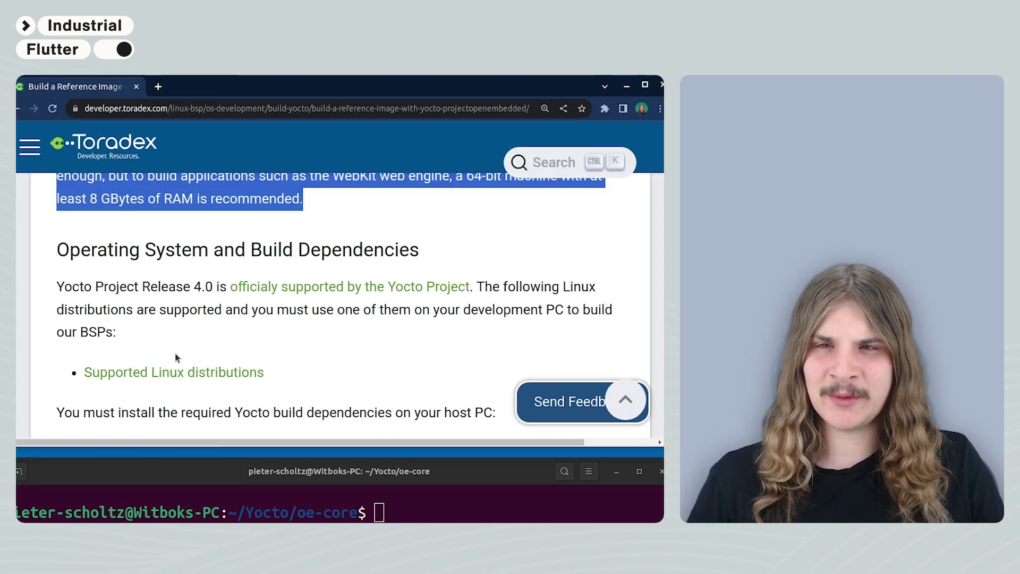
# Review the Yocto 'Supported Linux distributions' page in a new tab, then return to the repo commands.
pyautogui.middleClick(182, 373)
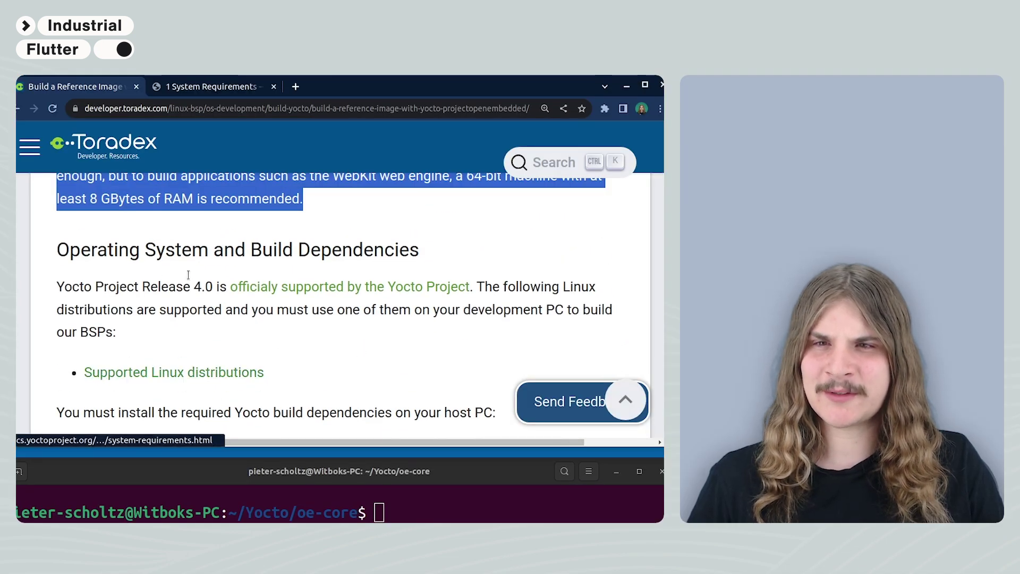
pyautogui.click(211, 86)
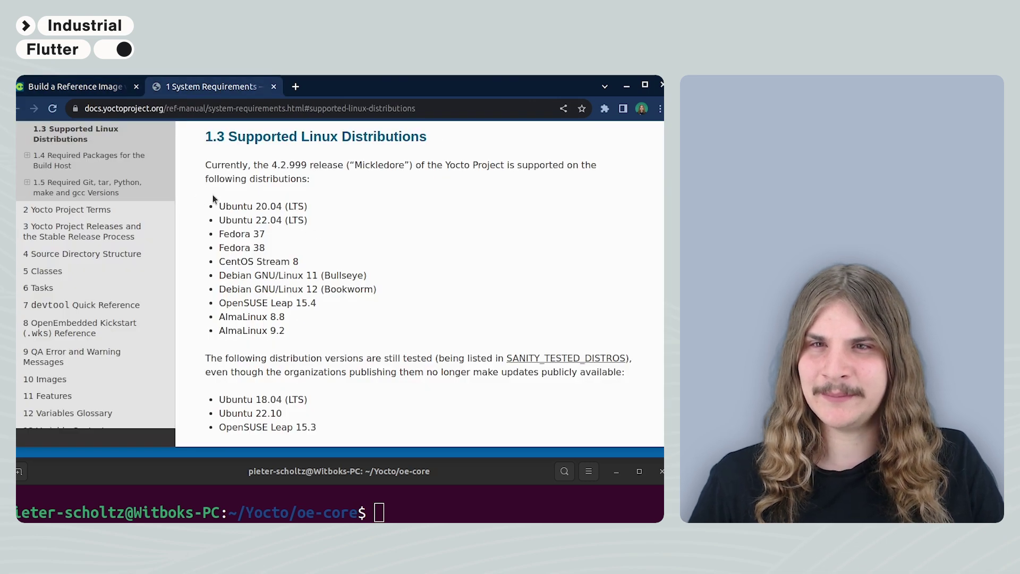
pyautogui.moveTo(217, 204); pyautogui.dragTo(271, 248)
pyautogui.moveTo(316, 273); pyautogui.dragTo(349, 339)
pyautogui.click(350, 337)
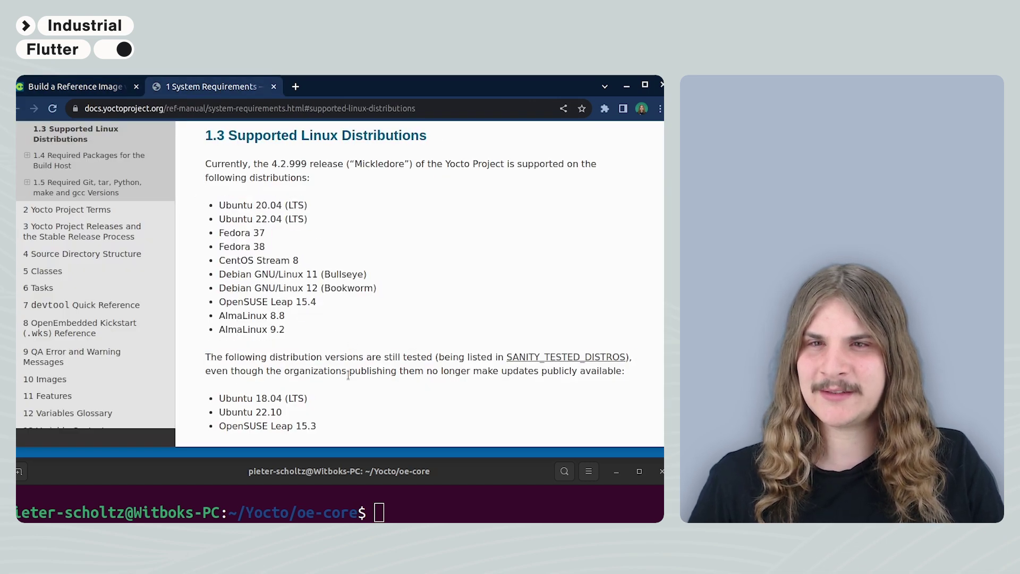
pyautogui.scroll(-1, 349, 375)
pyautogui.hotkey('ctrl', 'shift', 'Tab')
pyautogui.scroll(-3, 340, 389)
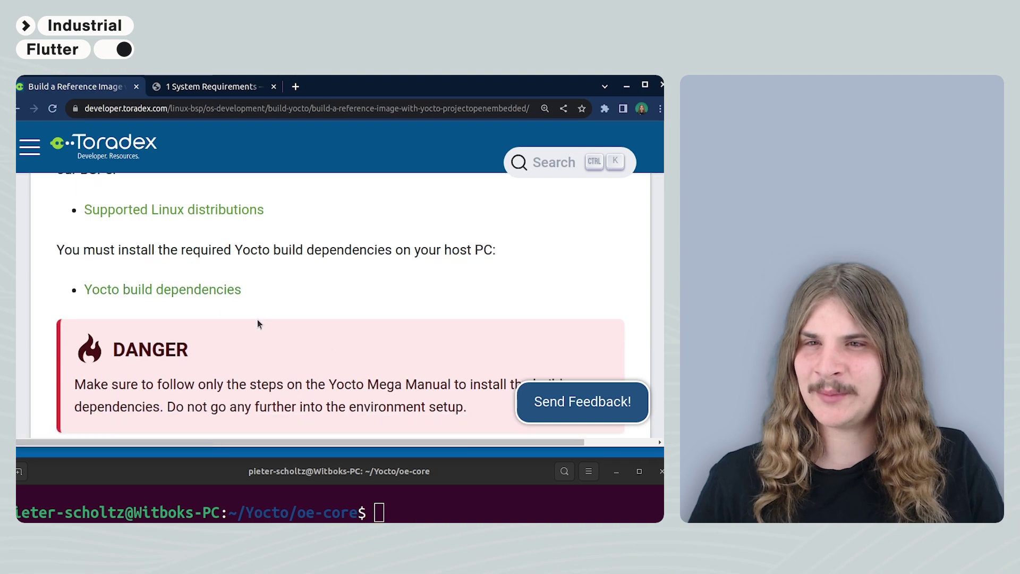
pyautogui.scroll(-2, 257, 319)
pyautogui.scroll(-2, 256, 314)
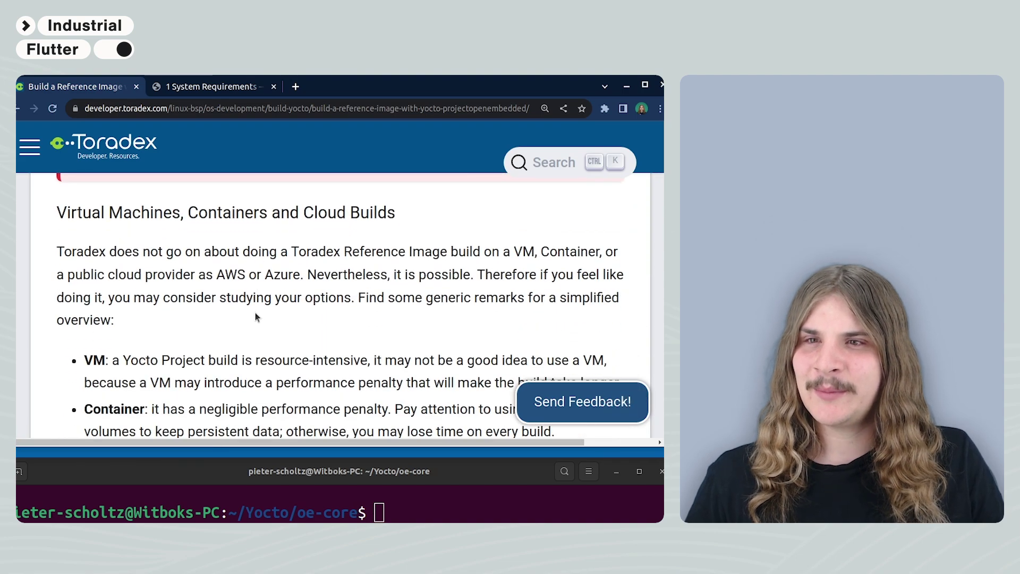
pyautogui.scroll(-2, 255, 313)
pyautogui.scroll(-3, 298, 314)
pyautogui.scroll(-5, 299, 314)
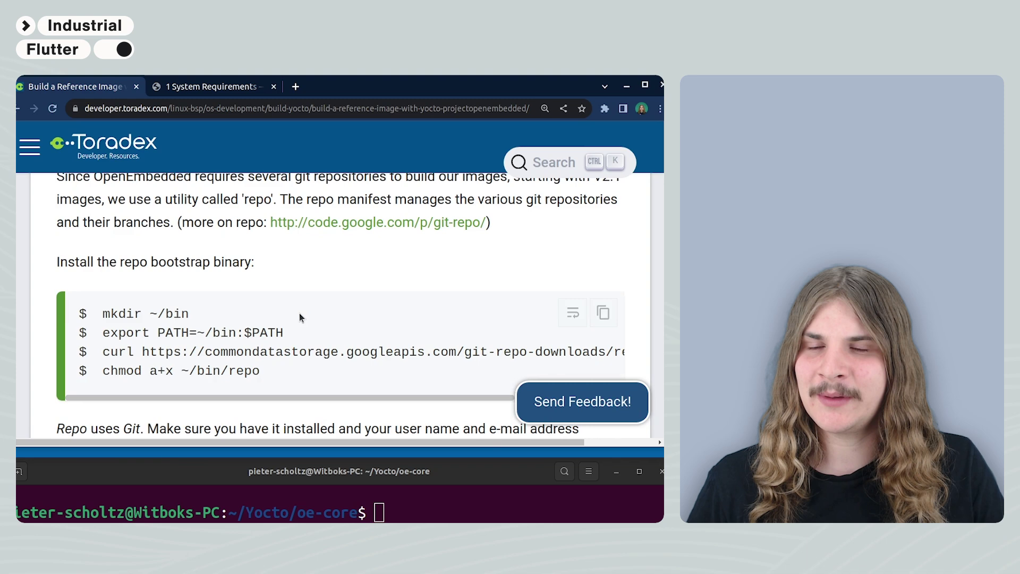
pyautogui.scroll(2, 285, 376)
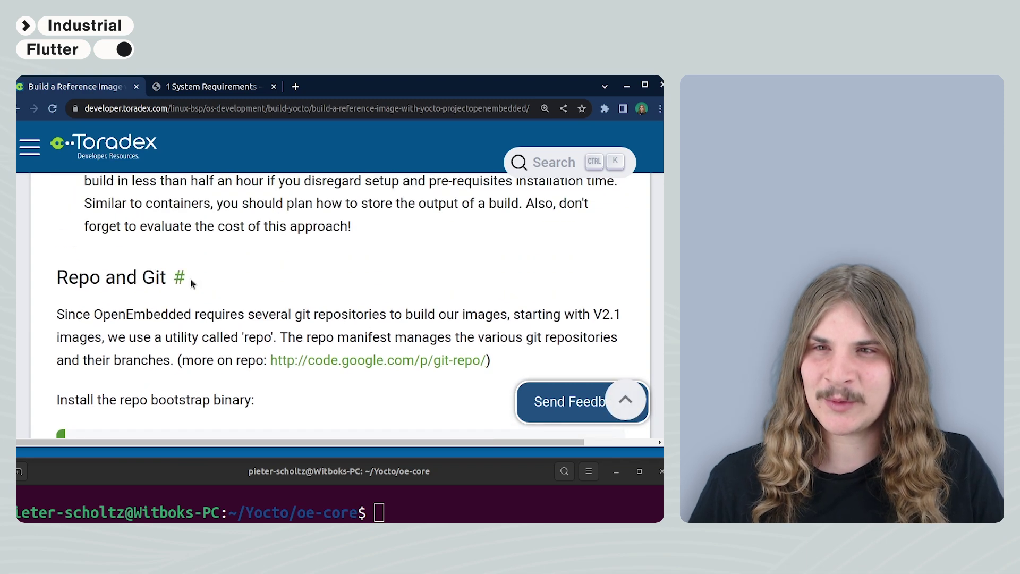
pyautogui.moveTo(191, 279); pyautogui.dragTo(43, 267)
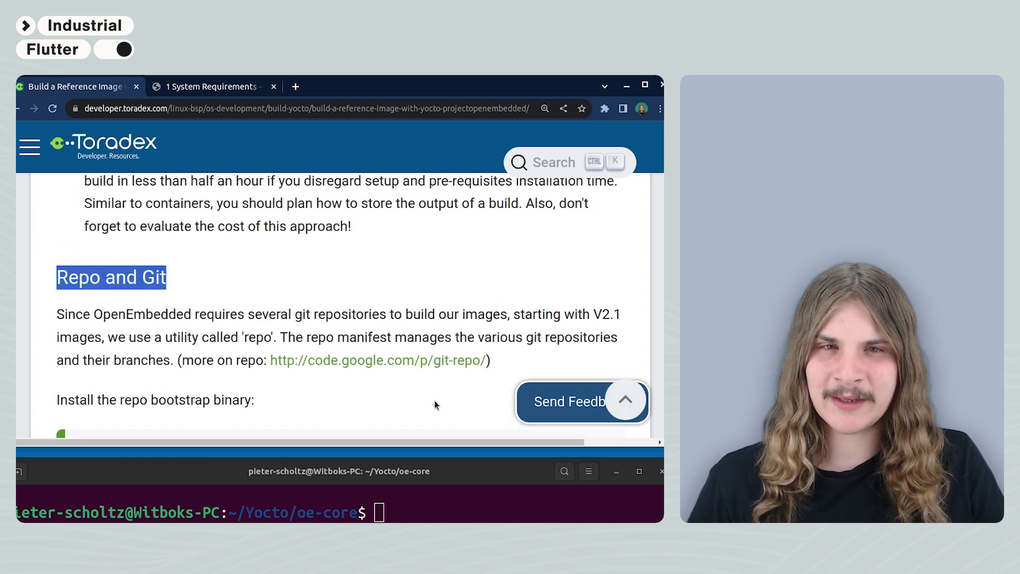
pyautogui.scroll(-2, 406, 366)
pyautogui.moveTo(266, 373); pyautogui.dragTo(79, 307)
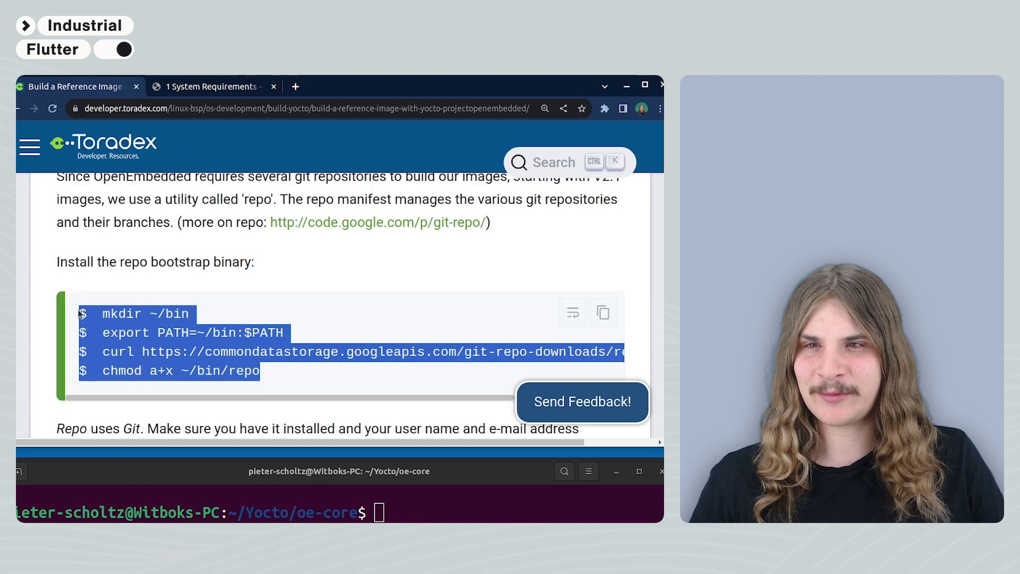
pyautogui.click(299, 275)
pyautogui.scroll(-4, 299, 275)
pyautogui.scroll(-2, 494, 275)
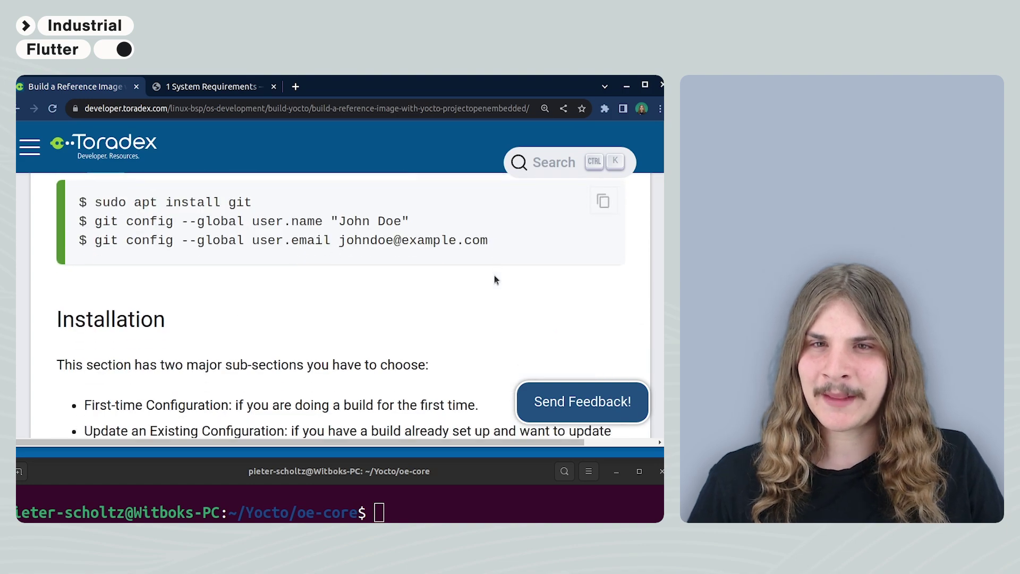
pyautogui.scroll(-2, 495, 275)
pyautogui.scroll(-3, 494, 274)
pyautogui.scroll(-2, 492, 275)
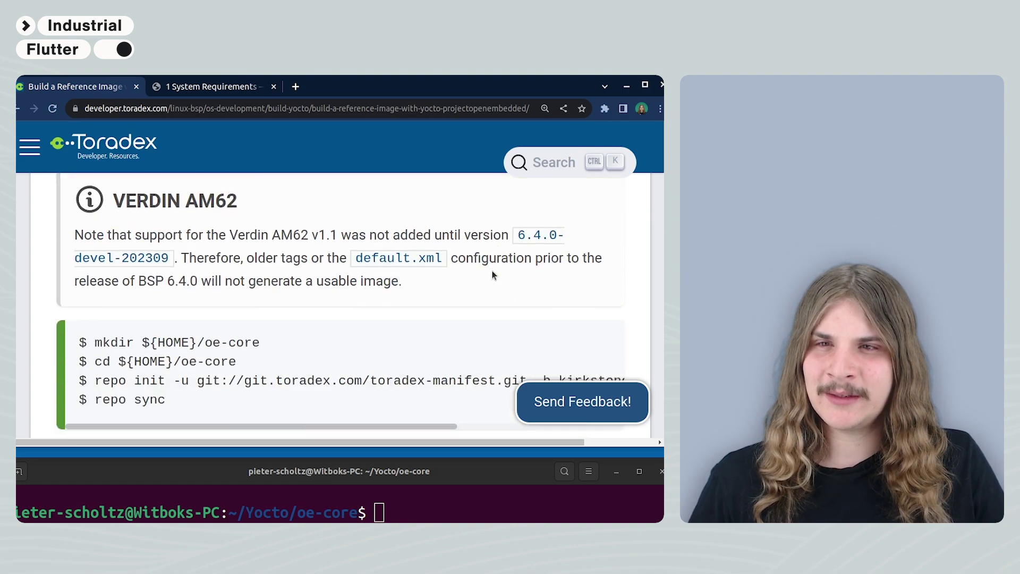
pyautogui.scroll(-2, 491, 275)
pyautogui.scroll(1, 492, 275)
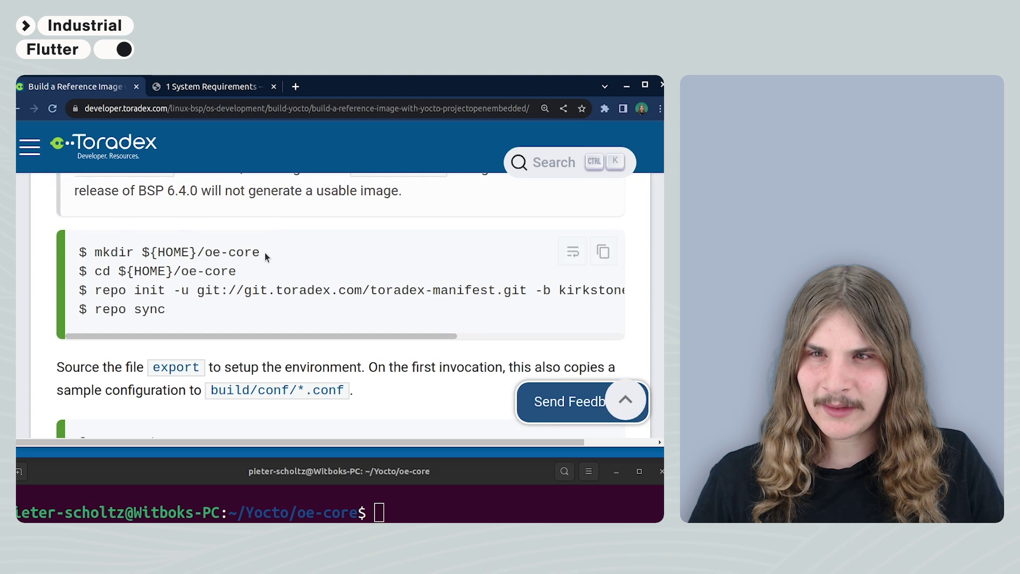
# Copy the repo init command from the guide and run it in the terminal.
pyautogui.moveTo(264, 252); pyautogui.dragTo(111, 237)
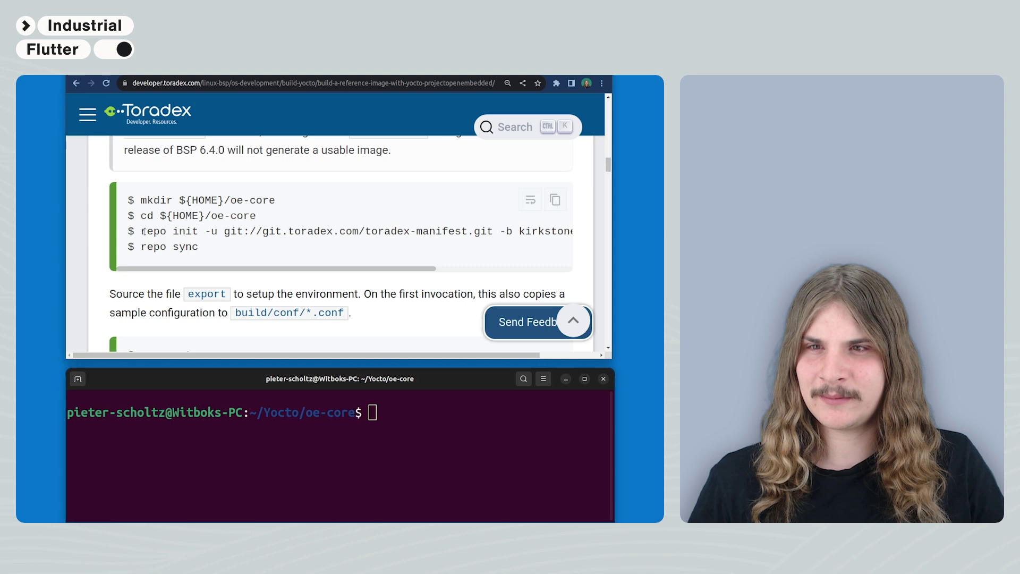
pyautogui.moveTo(138, 232); pyautogui.dragTo(491, 233)
pyautogui.rightClick(491, 234)
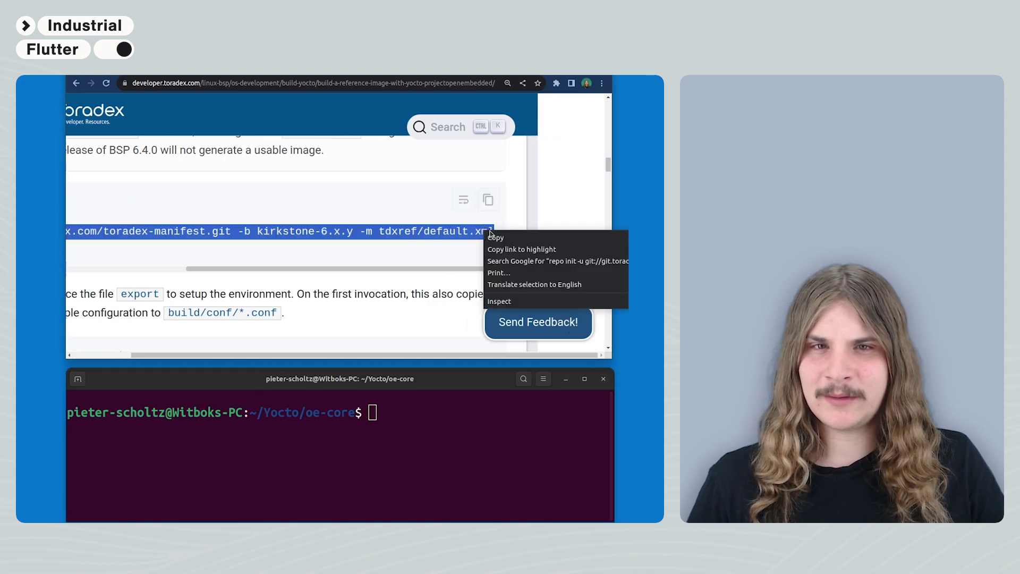
pyautogui.click(493, 235)
pyautogui.click(392, 419)
pyautogui.hotkey('ctrl', 'shift', 'v')
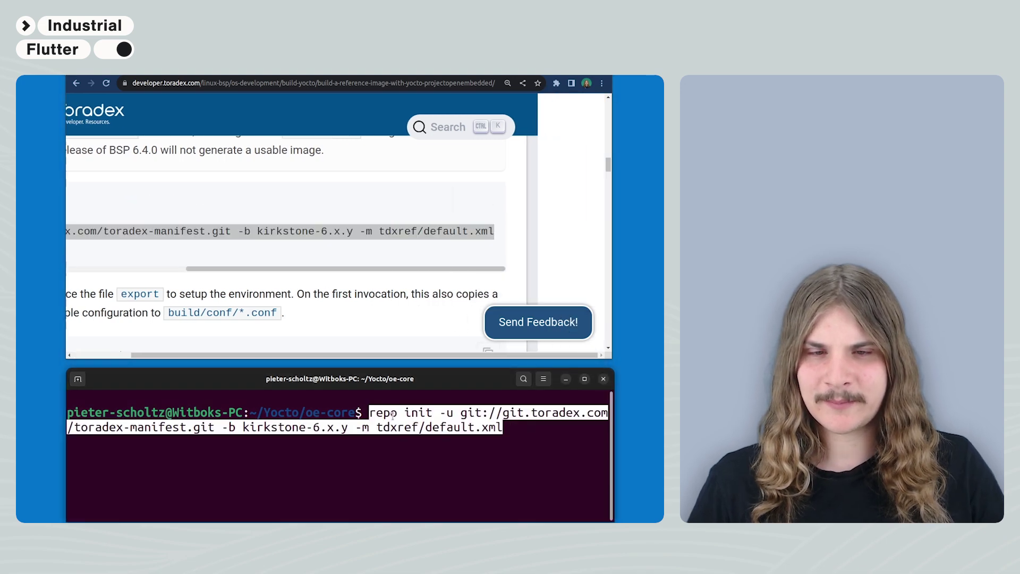
pyautogui.press('Return')
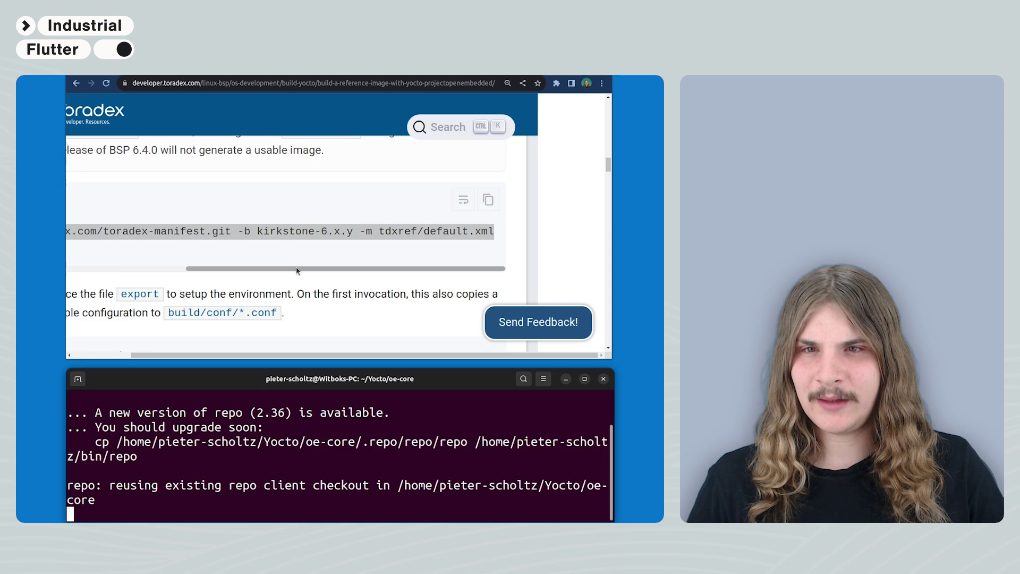
# Copy and run repo sync to fetch the sources.
pyautogui.moveTo(298, 271)
pyautogui.mouseDown()
pyautogui.moveTo(164, 271)
pyautogui.moveTo(127, 251)
pyautogui.moveTo(141, 249)
pyautogui.mouseUp()
pyautogui.rightClick(142, 249)
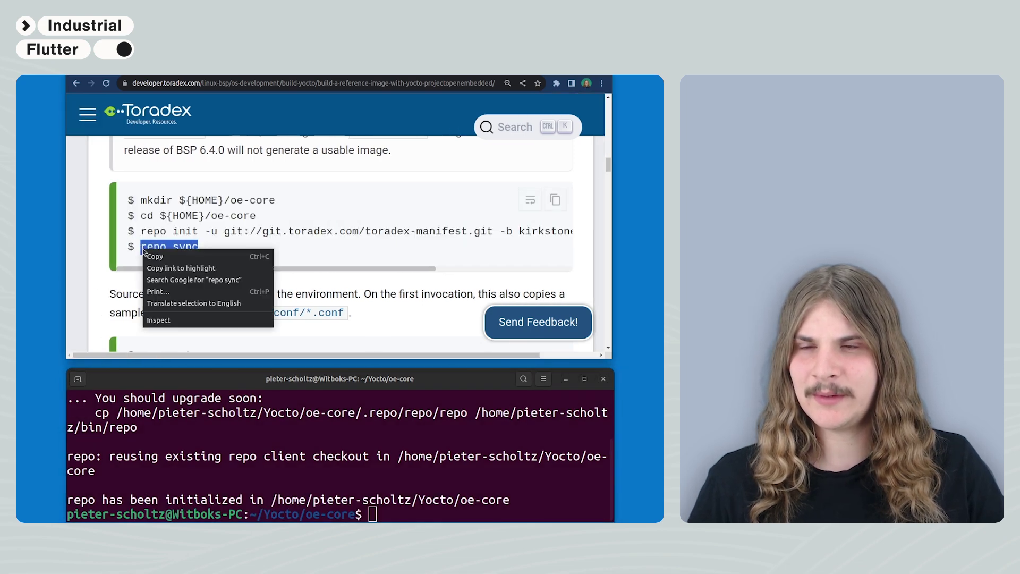
pyautogui.click(159, 256)
pyautogui.hotkey('alt', 'Tab')
pyautogui.hotkey('ctrl', 'shift', 'v')
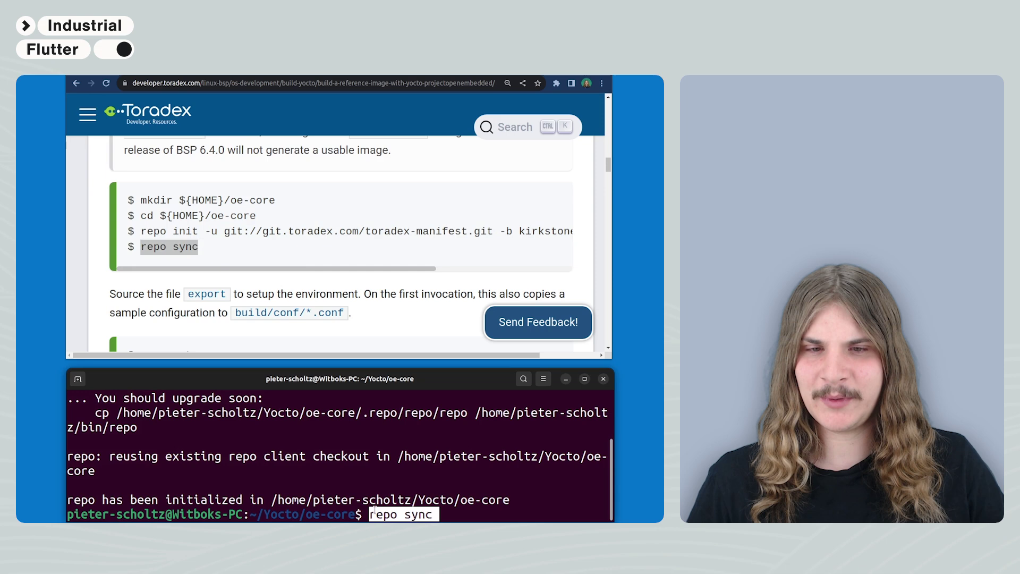
pyautogui.press('Return')
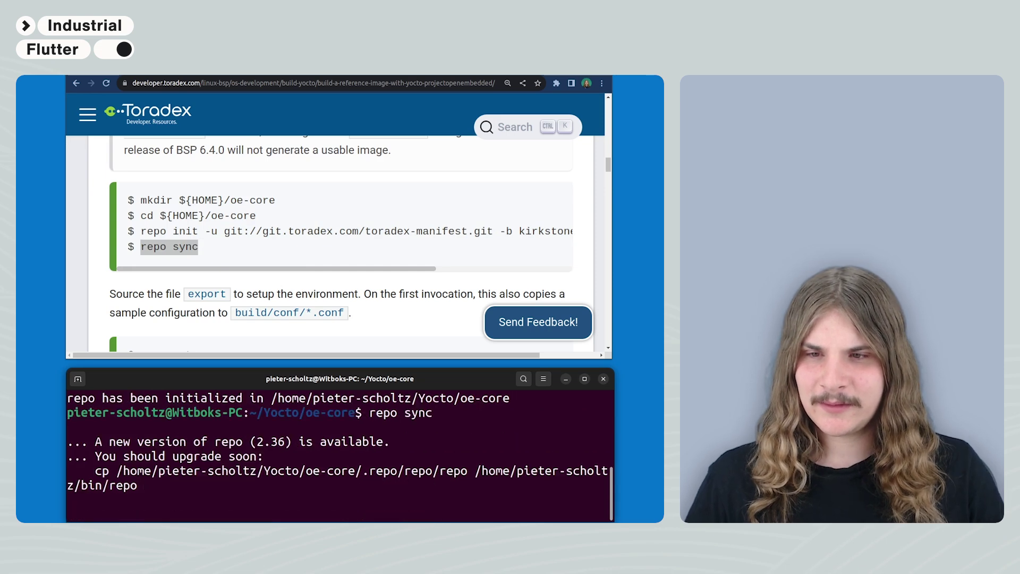
pyautogui.scroll(-1, 310, 316)
pyautogui.scroll(-2, 419, 243)
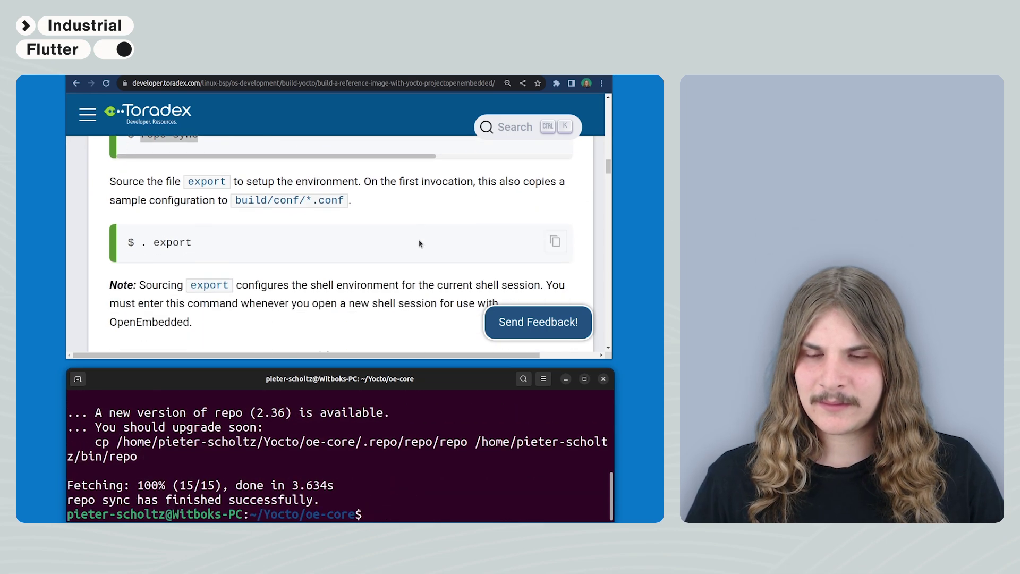
# Copy and run '. export' to set up the build environment.
pyautogui.moveTo(195, 243); pyautogui.dragTo(140, 243)
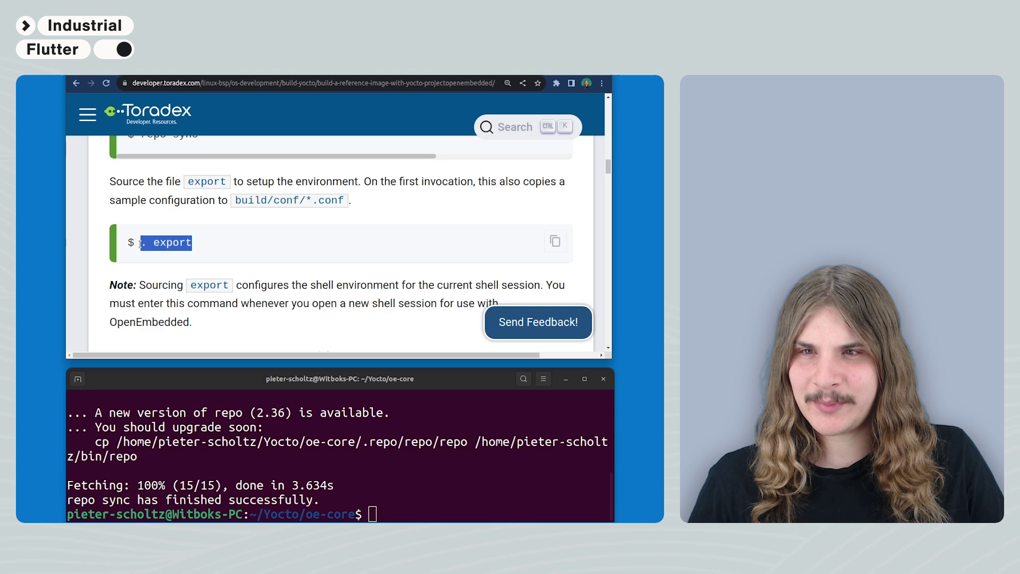
pyautogui.rightClick(145, 243)
pyautogui.click(157, 250)
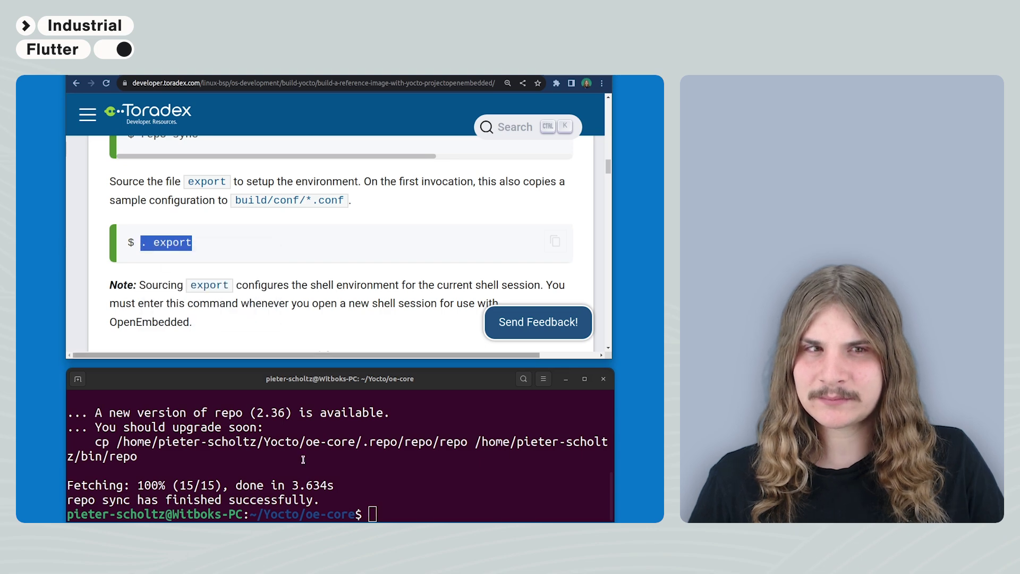
pyautogui.click(425, 518)
pyautogui.hotkey('ctrl', 'shift', 'v')
pyautogui.press('Return')
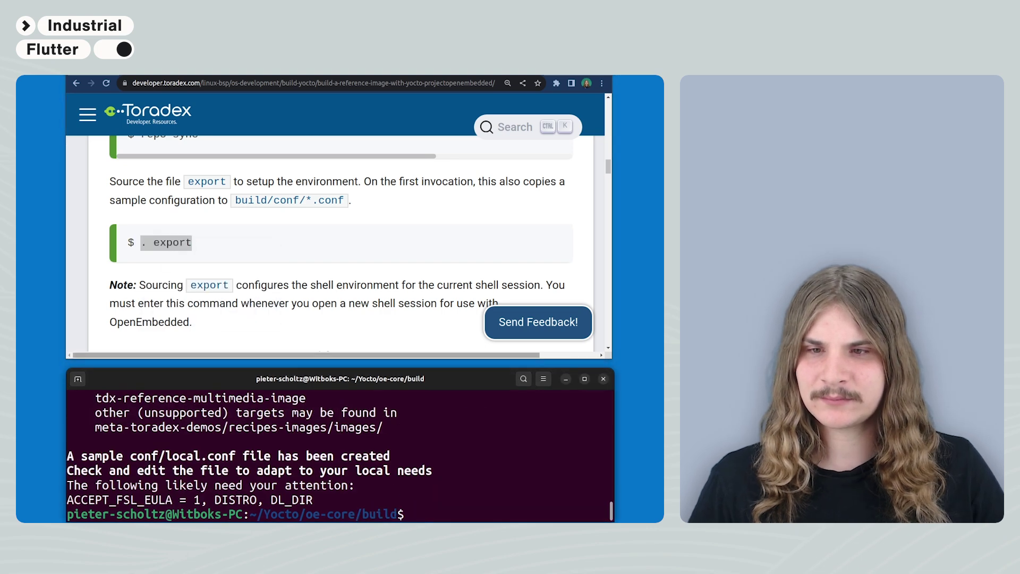
pyautogui.scroll(2, 345, 484)
pyautogui.scroll(2, 345, 484)
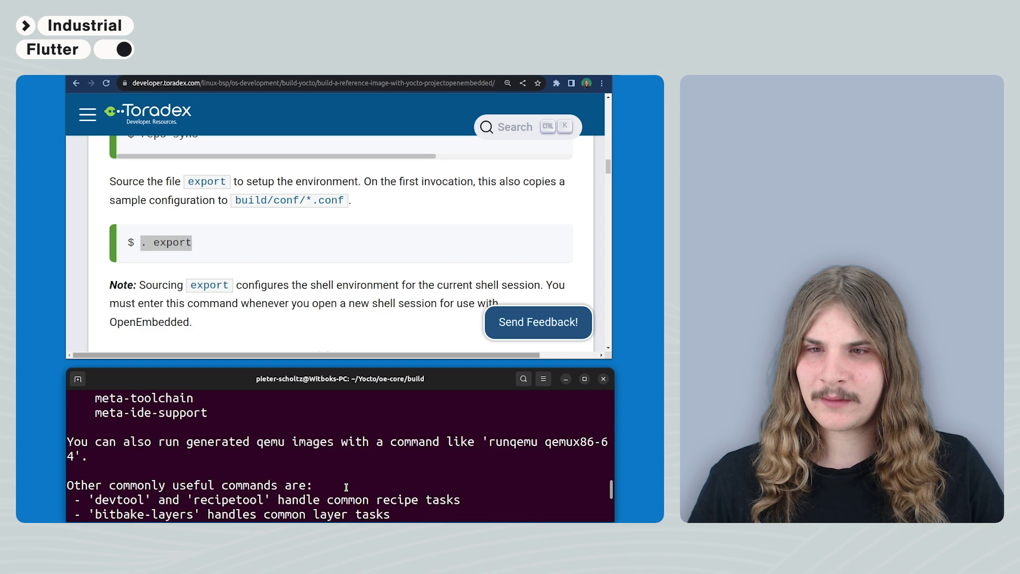
pyautogui.scroll(1, 346, 484)
pyautogui.scroll(2, 345, 487)
pyautogui.scroll(-5, 346, 487)
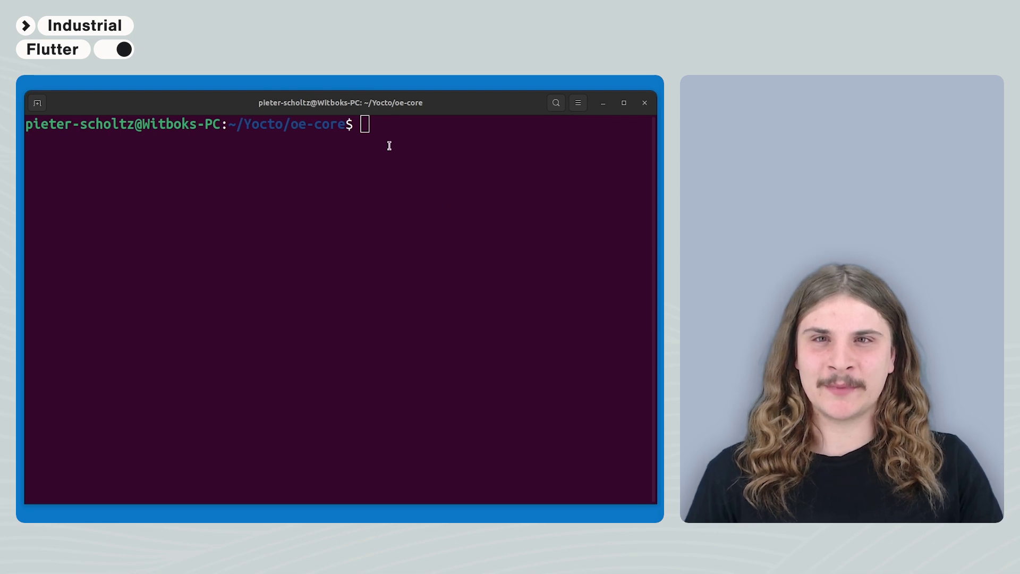
# List oe-core, then clone the kirkstone meta-flutter layer into layers/meta-flutter.
pyautogui.click(381, 127)
pyautogui.write('cd')
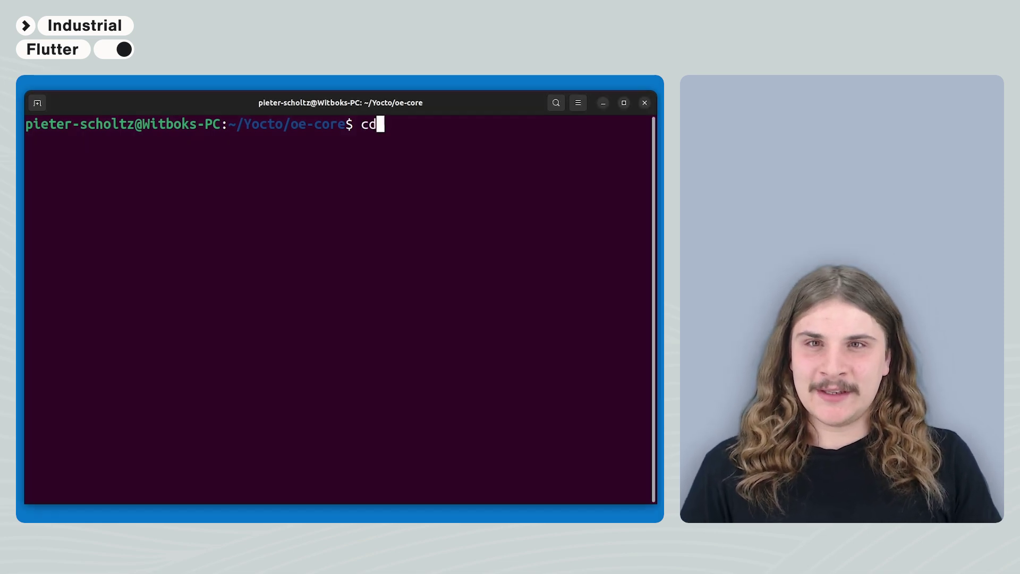
pyautogui.press('BackSpace')
pyautogui.press('BackSpace')
pyautogui.write('ls')
pyautogui.press('Return')
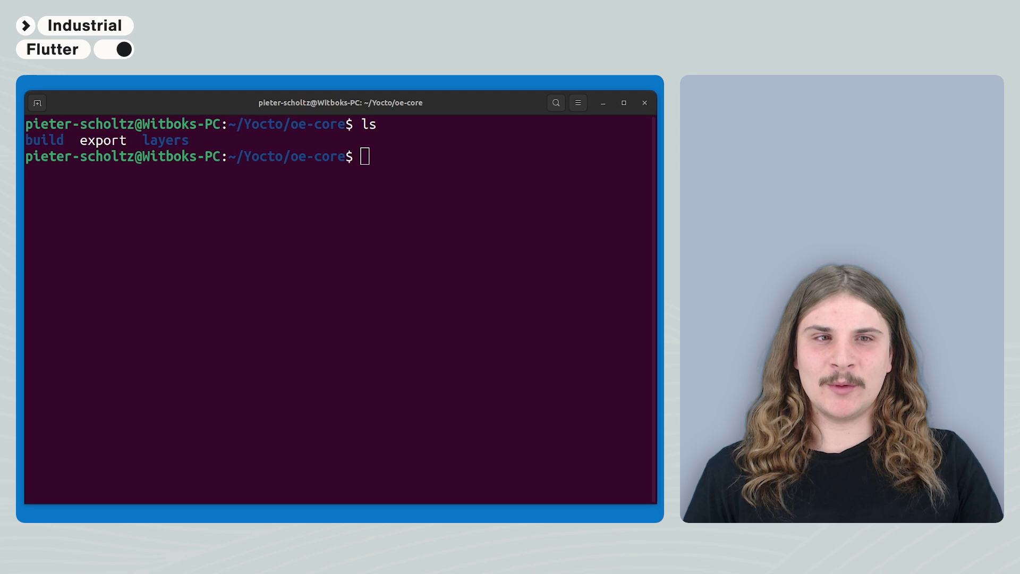
pyautogui.hotkey('ctrl', 'shift', 'v')
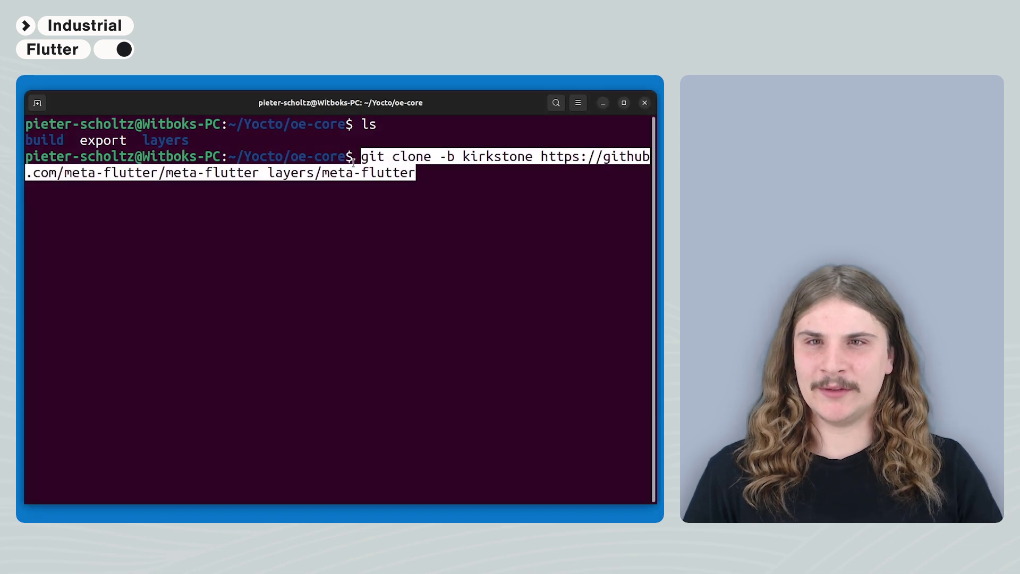
pyautogui.press('Return')
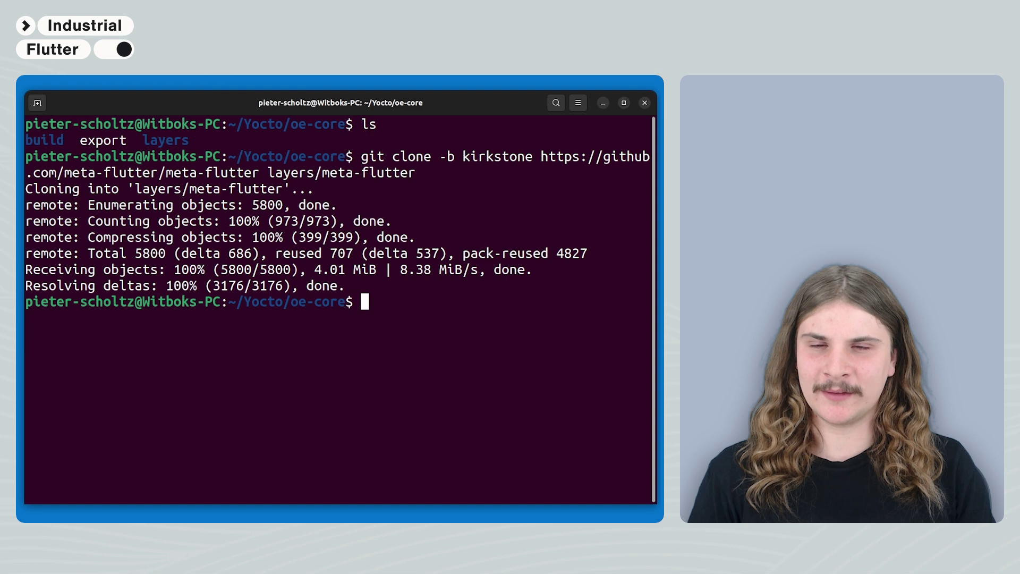
pyautogui.write('cd l')
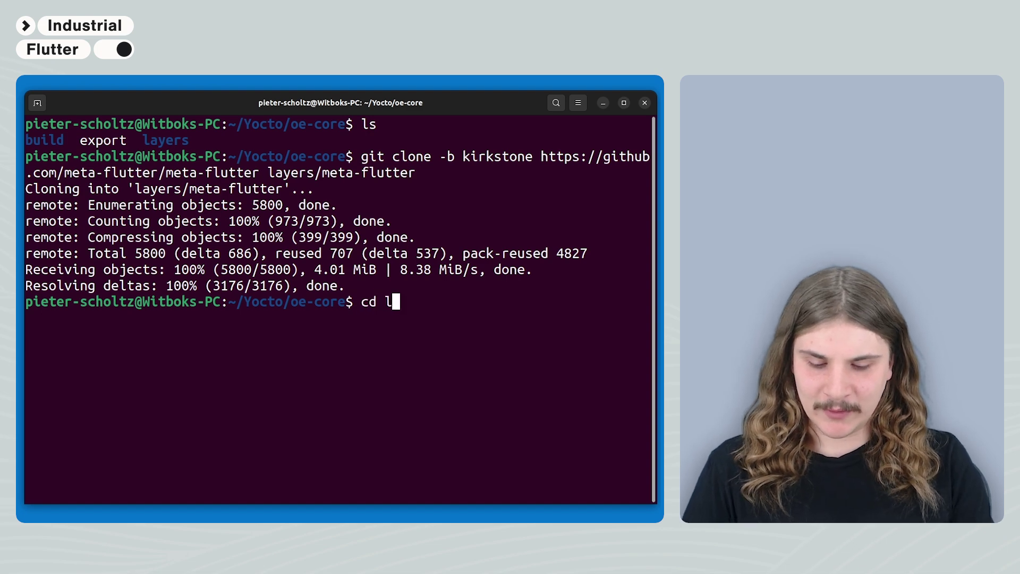
pyautogui.write('ayers')
# Move into layers and list it, confirming meta-flutter is present.
pyautogui.press('Return')
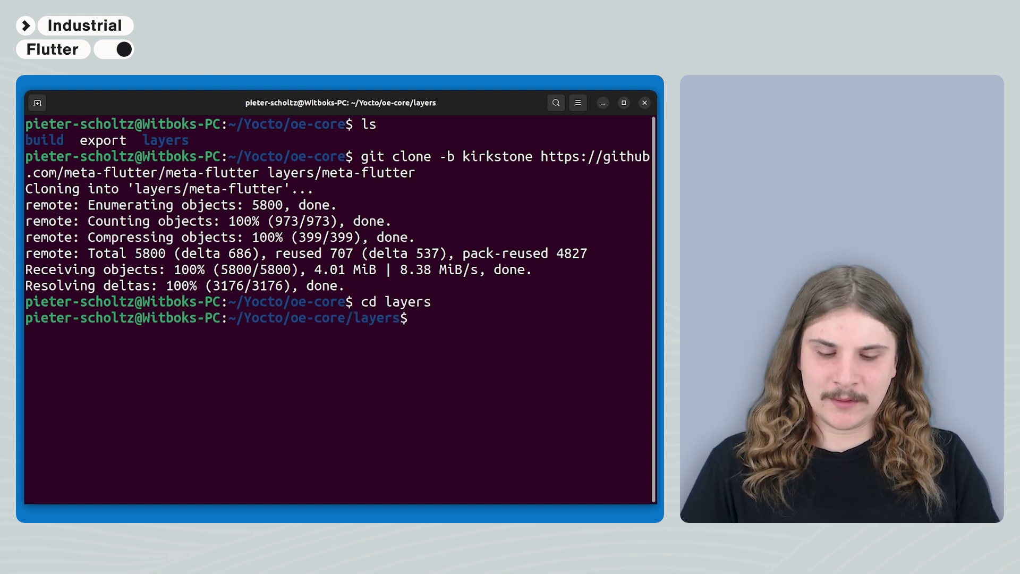
pyautogui.write('ls')
pyautogui.press('Return')
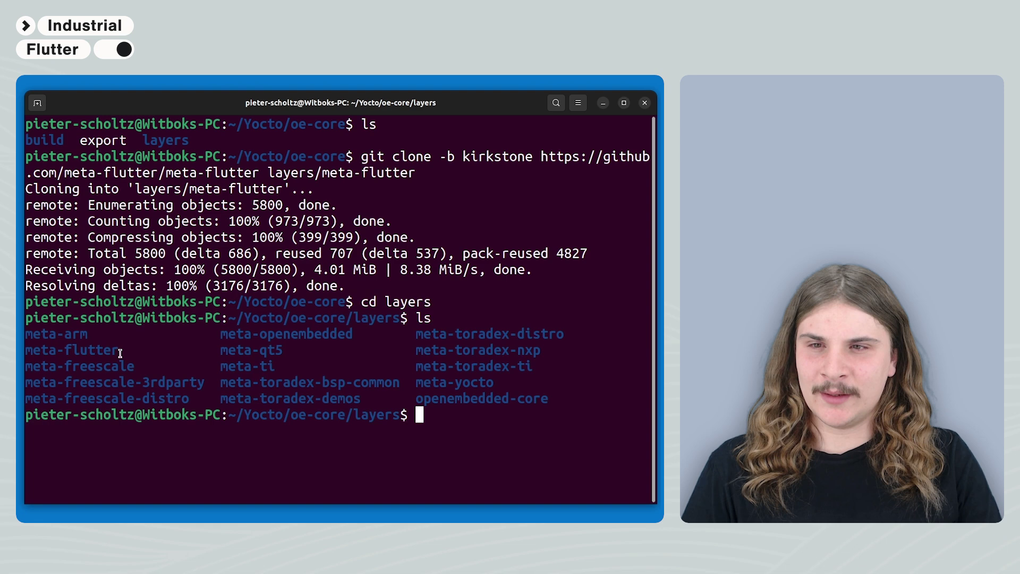
pyautogui.doubleClick(112, 350)
pyautogui.moveTo(637, 399); pyautogui.dragTo(25, 329)
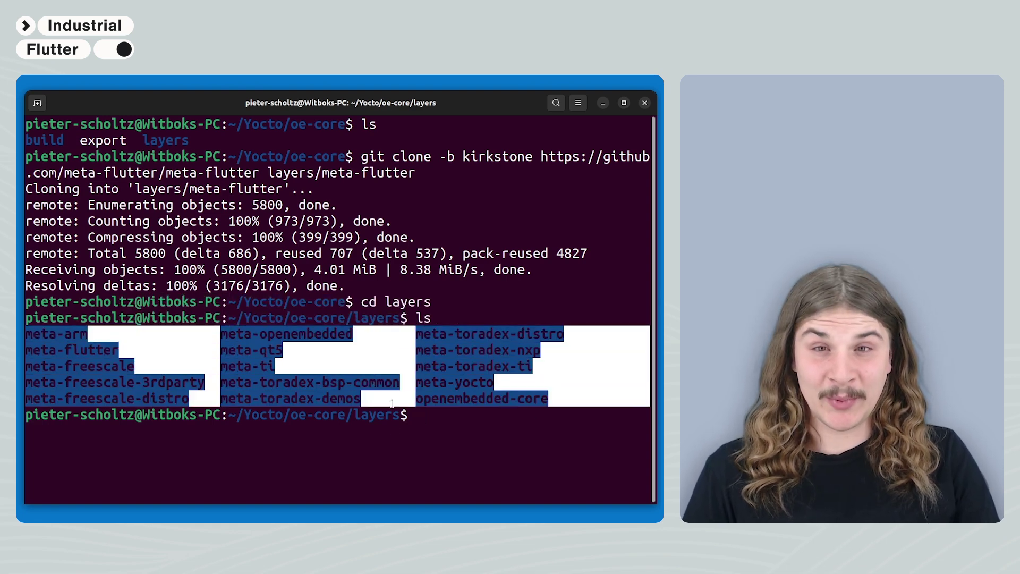
pyautogui.click(420, 413)
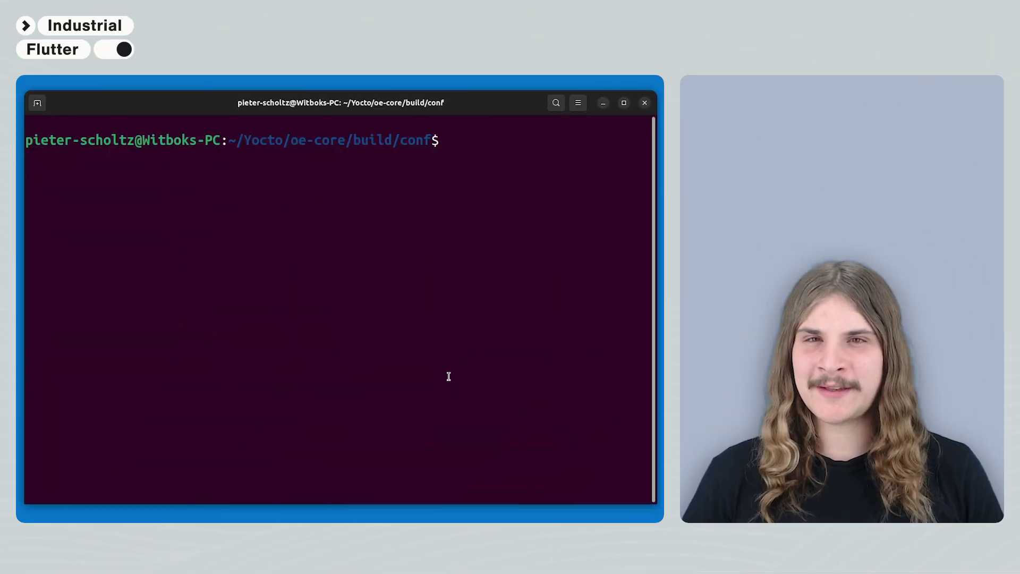
# List build/conf (bblayers.conf, local.conf, templateconf.cfg) and select bblayers.conf to copy.
pyautogui.moveTo(229, 141); pyautogui.dragTo(433, 141)
pyautogui.click(483, 137)
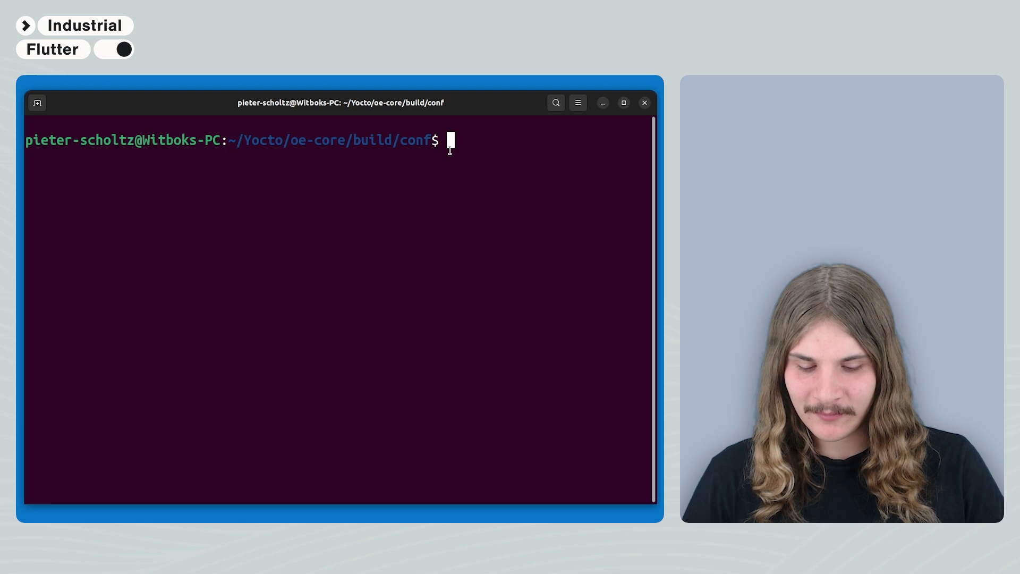
pyautogui.write('ls')
pyautogui.press('Return')
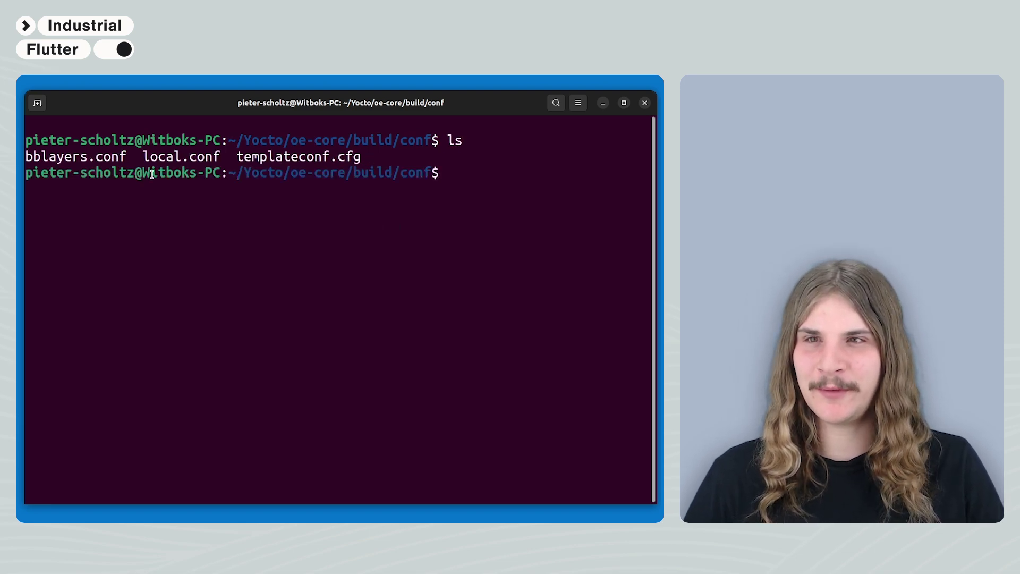
pyautogui.moveTo(137, 157); pyautogui.dragTo(25, 158)
pyautogui.rightClick(60, 157)
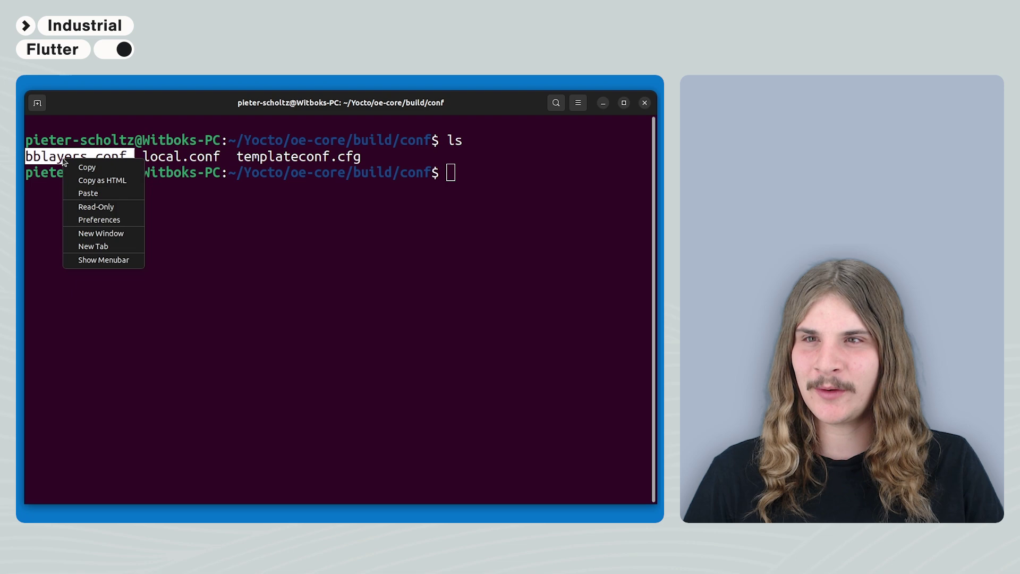
# Append BBLAYERS += "${TOPDIR}/../layers/meta-flutter" to bblayers.conf in nano and save.
pyautogui.click(88, 166)
pyautogui.click(462, 172)
pyautogui.write('na')
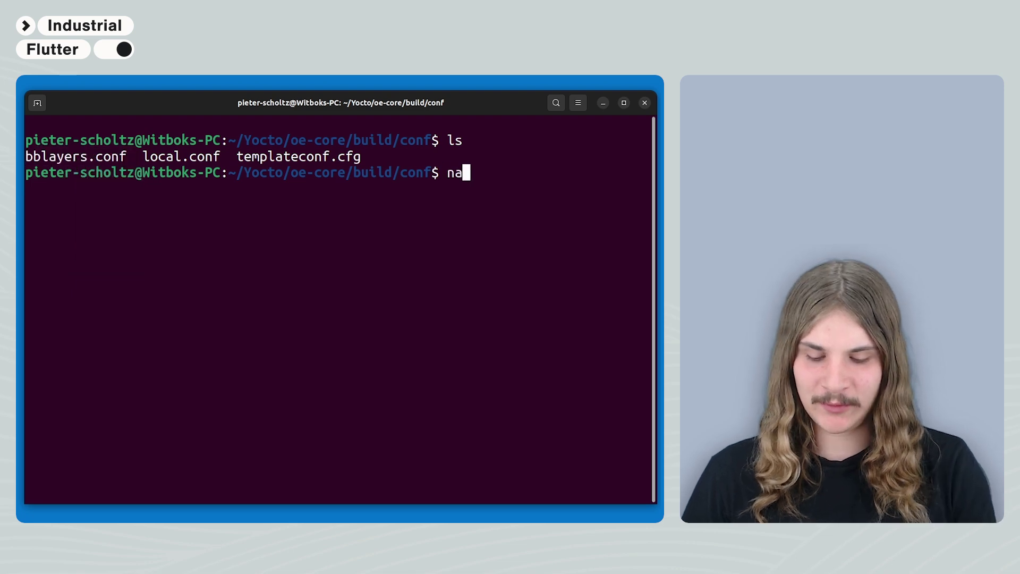
pyautogui.write('no')
pyautogui.hotkey('ctrl', 'shift', 'v')
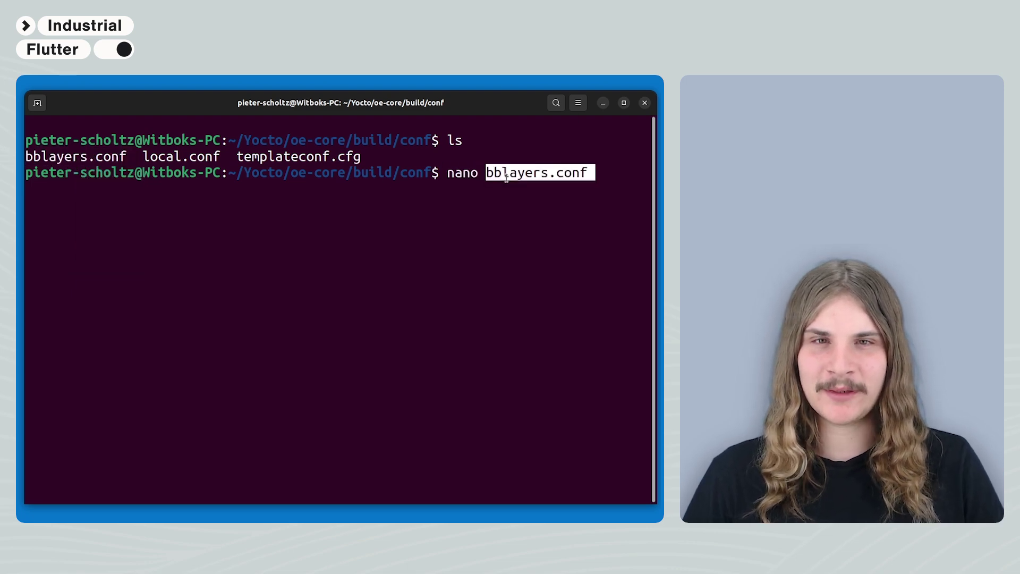
pyautogui.press('Return')
pyautogui.scroll(-7, 506, 173)
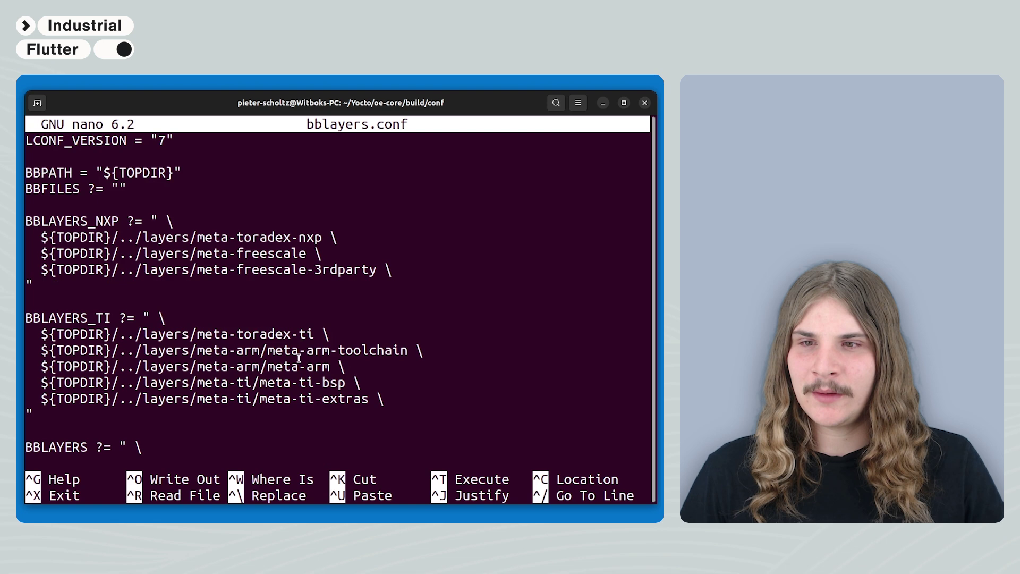
pyautogui.scroll(-7, 297, 358)
pyautogui.press('Down')
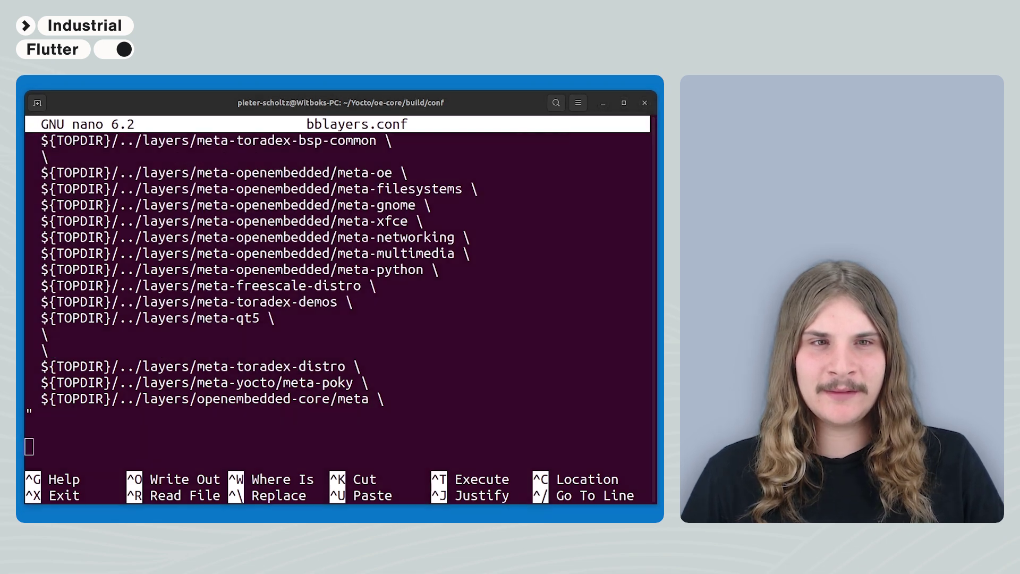
pyautogui.write('BBLAYERS += "${TOPDIR}/../layers/meta-flutter"')
pyautogui.press('Return')
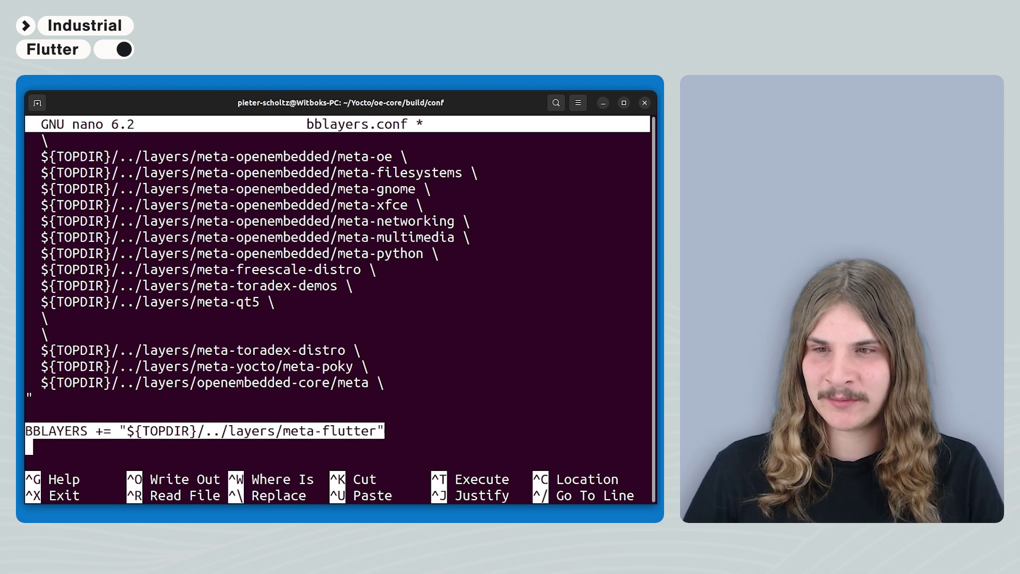
pyautogui.hotkey('ctrl', 'x')
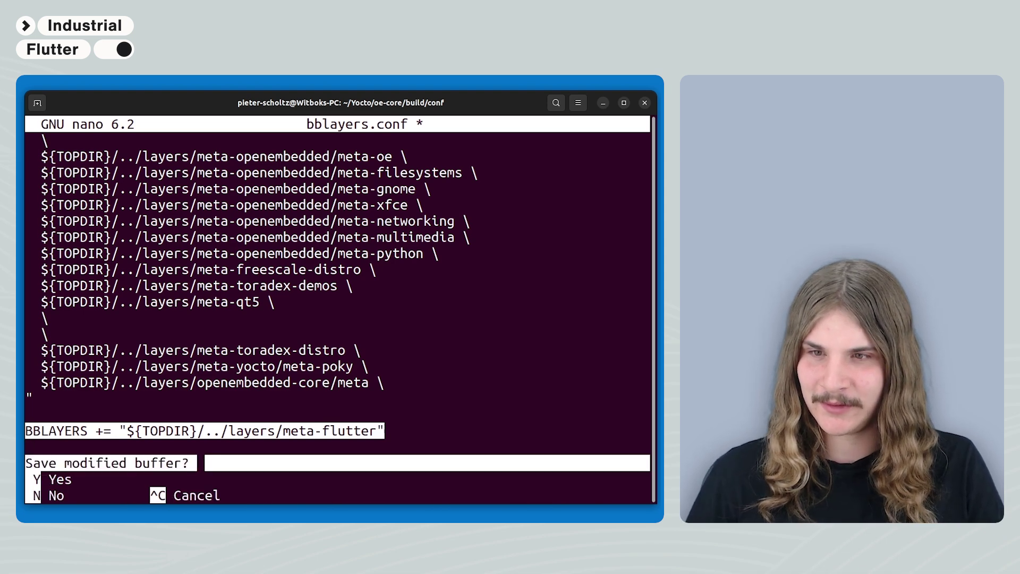
pyautogui.press('y')
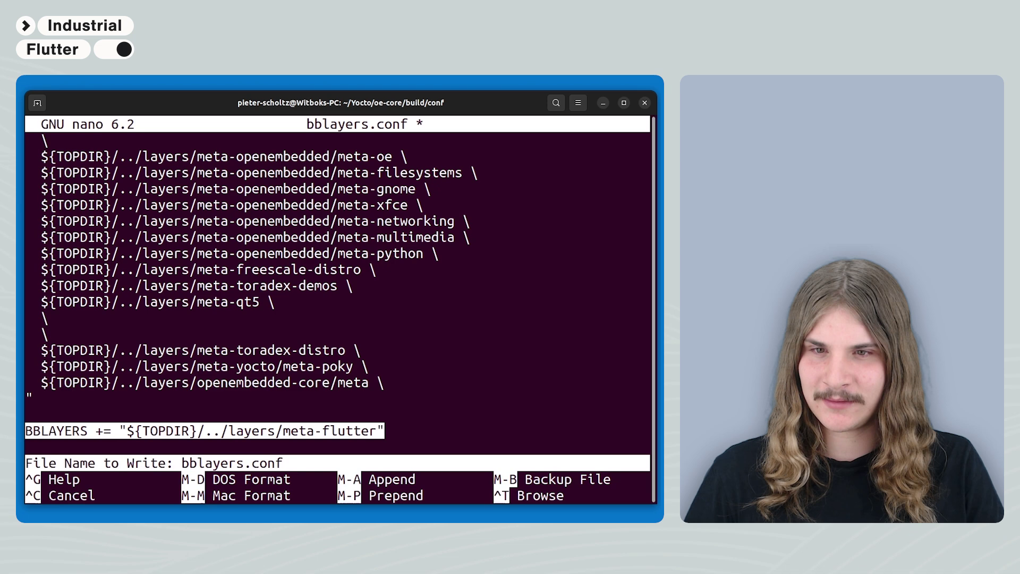
pyautogui.press('Return')
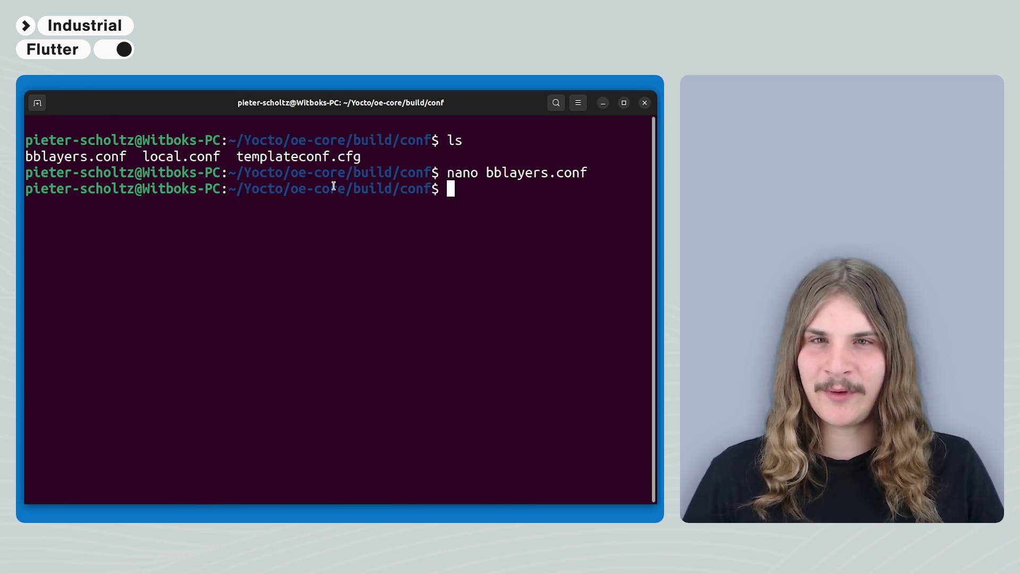
# Open local.conf in nano and paste FLUTTER_SDK_TAG 3.10.5 and flutter-pi/gallery/libdrm-tests install lines.
pyautogui.moveTo(222, 156); pyautogui.dragTo(143, 156)
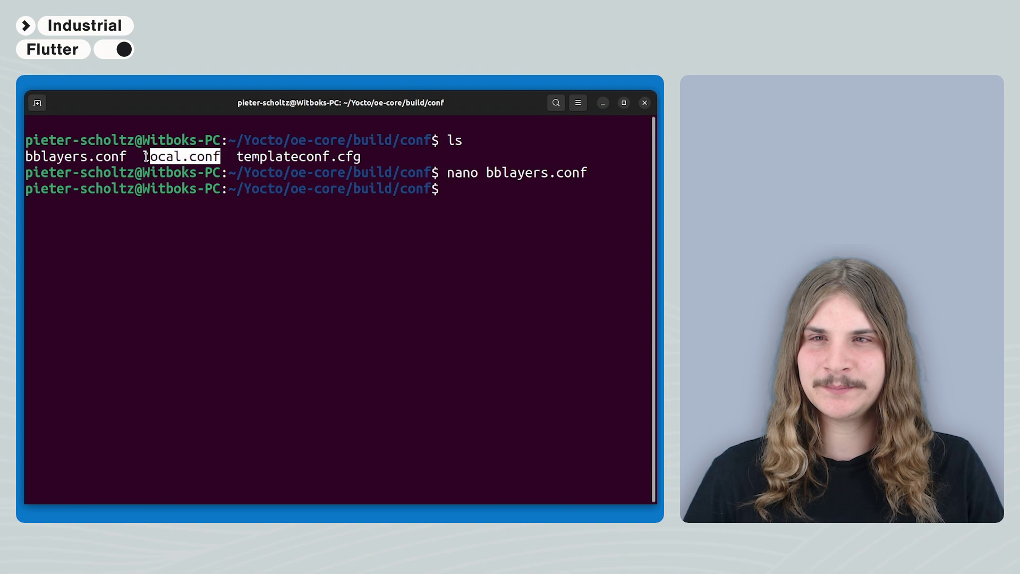
pyautogui.rightClick(150, 157)
pyautogui.click(167, 164)
pyautogui.write('nano')
pyautogui.rightClick(562, 202)
pyautogui.click(588, 228)
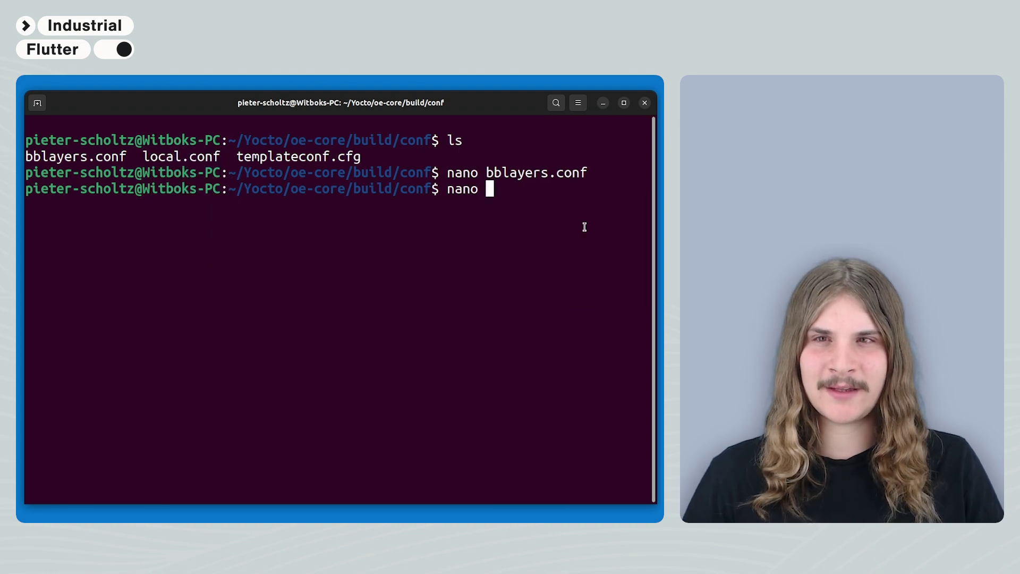
pyautogui.press('Return')
pyautogui.scroll(-5, 510, 292)
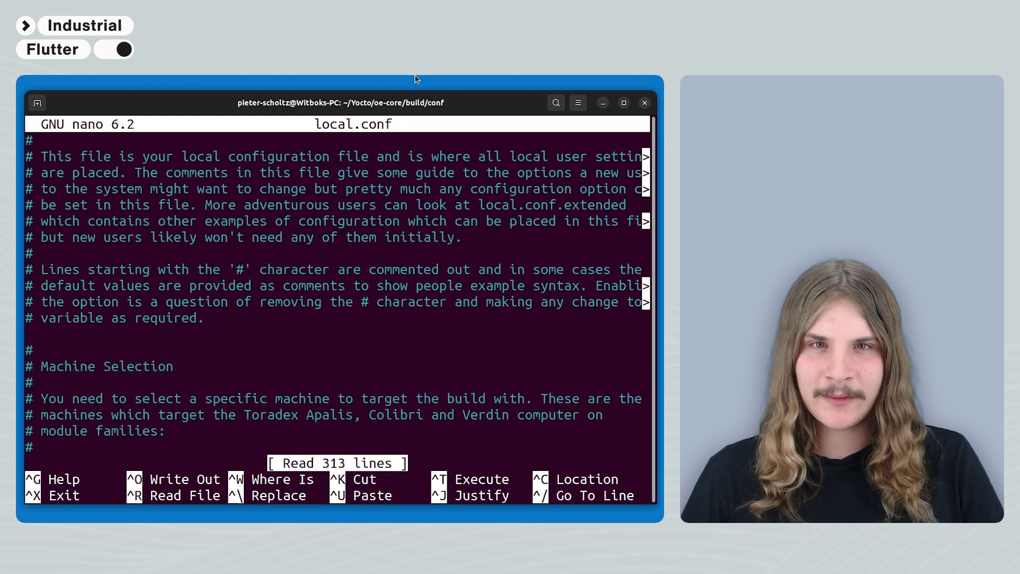
pyautogui.scroll(-5, 509, 292)
pyautogui.scroll(-10, 510, 292)
pyautogui.scroll(-10, 304, 377)
pyautogui.scroll(-10, 303, 376)
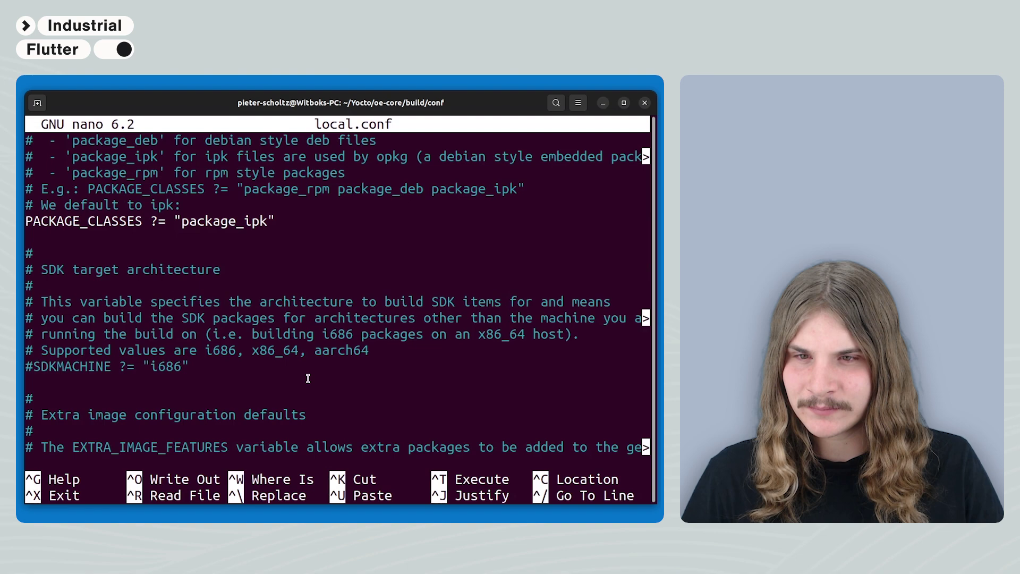
pyautogui.scroll(-10, 319, 374)
pyautogui.scroll(-10, 326, 371)
pyautogui.scroll(-10, 356, 388)
pyautogui.scroll(-10, 357, 389)
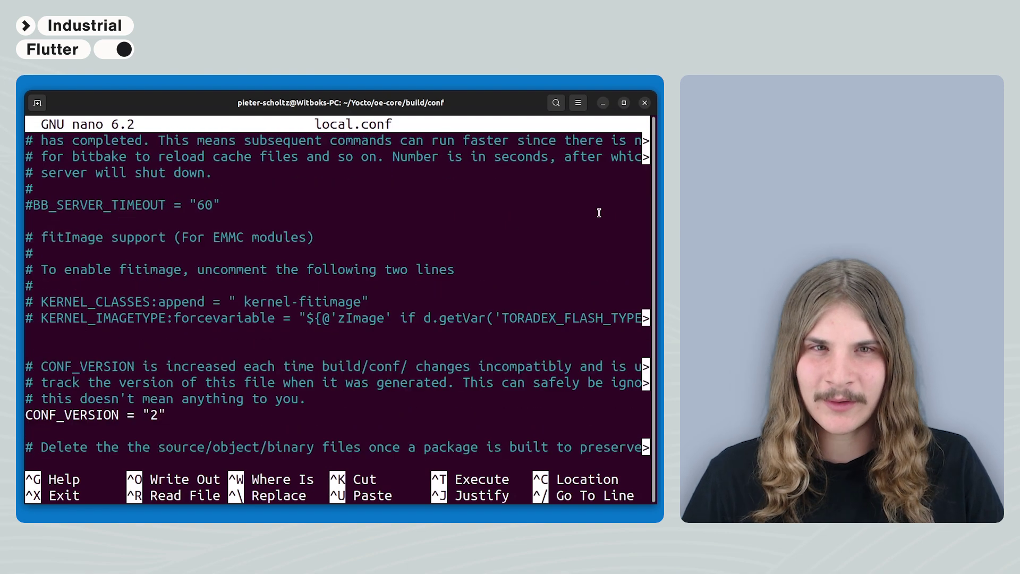
pyautogui.scroll(-10, 430, 375)
pyautogui.scroll(-3, 513, 364)
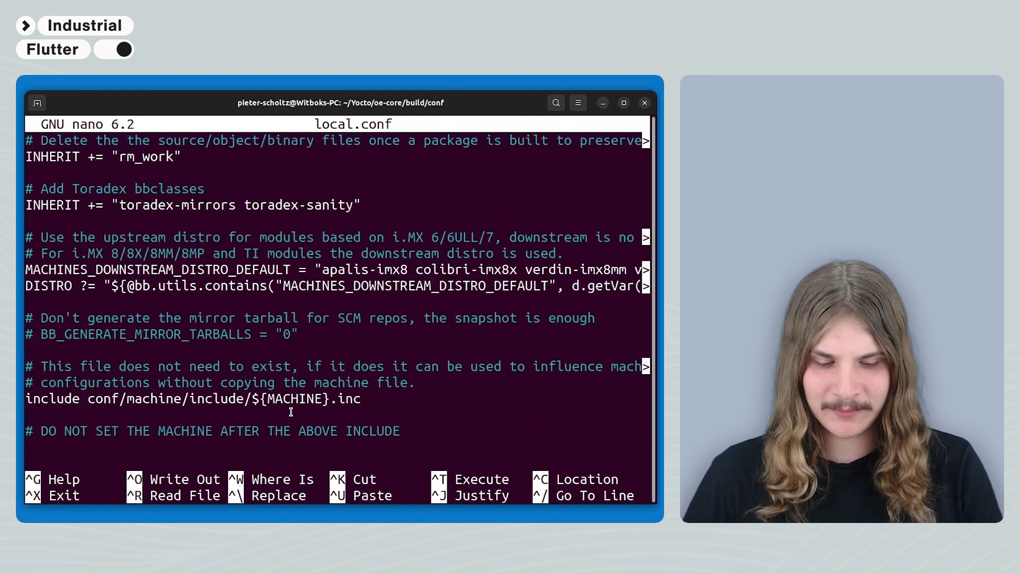
pyautogui.press('Return')
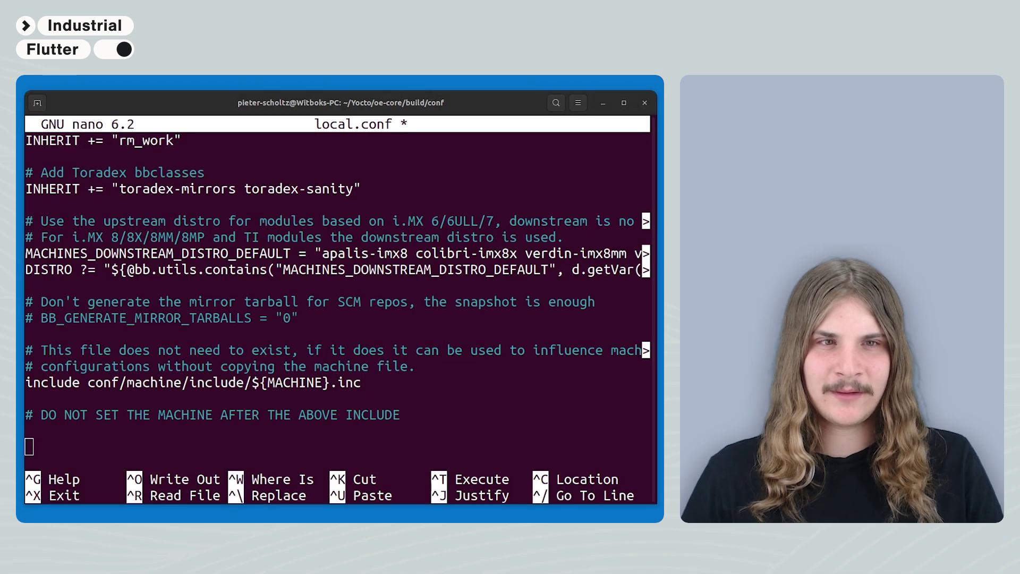
pyautogui.hotkey('ctrl', 'shift', 'v')
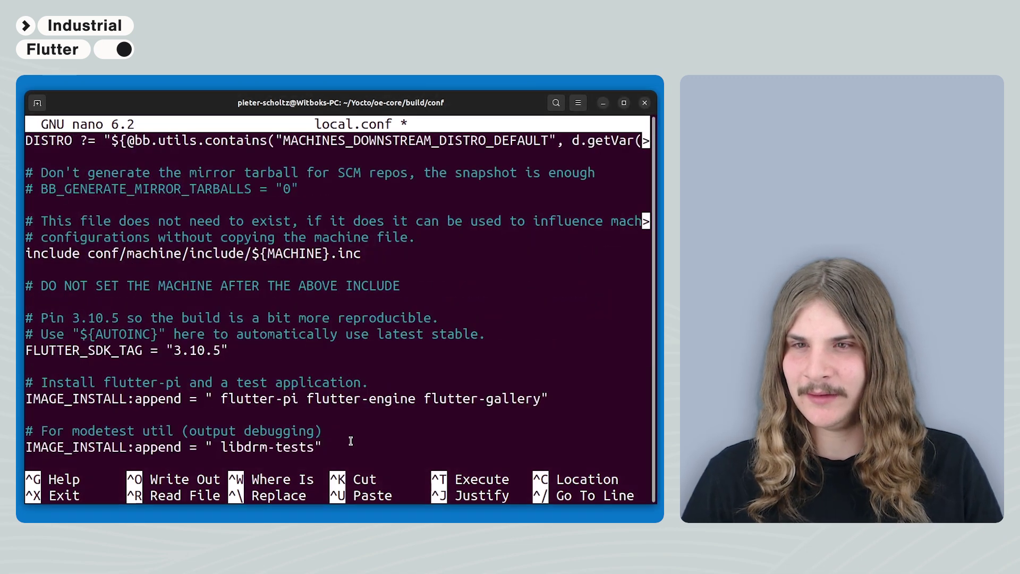
# Highlight the Flutter 3.10.5 pin and the flutter-pi and flutter-gallery install lines.
pyautogui.moveTo(350, 440)
pyautogui.mouseDown()
pyautogui.moveTo(183, 384)
pyautogui.moveTo(37, 304)
pyautogui.mouseUp()
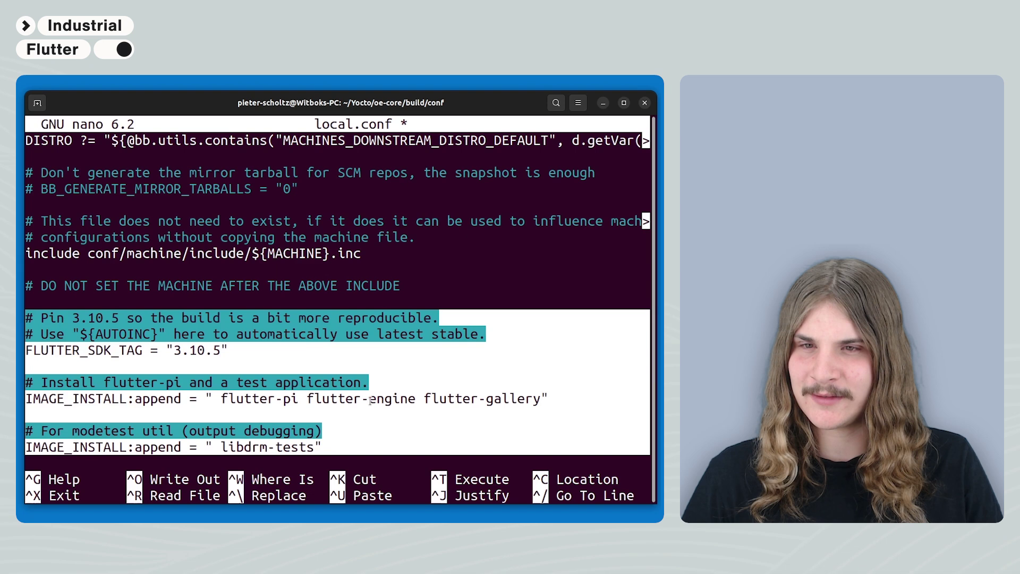
pyautogui.click(328, 356)
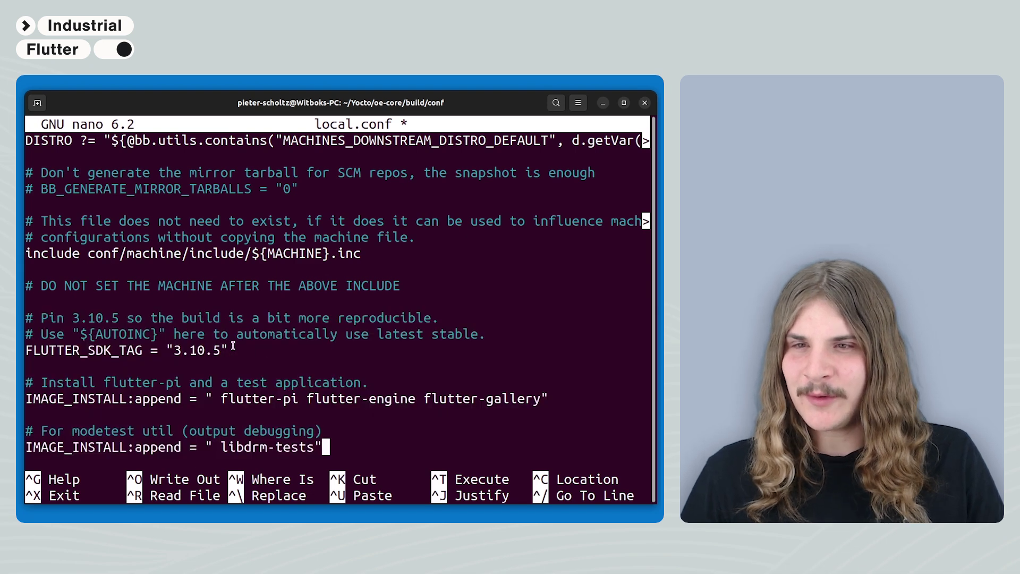
pyautogui.moveTo(263, 351)
pyautogui.mouseDown()
pyautogui.moveTo(26, 335)
pyautogui.moveTo(24, 317)
pyautogui.mouseUp()
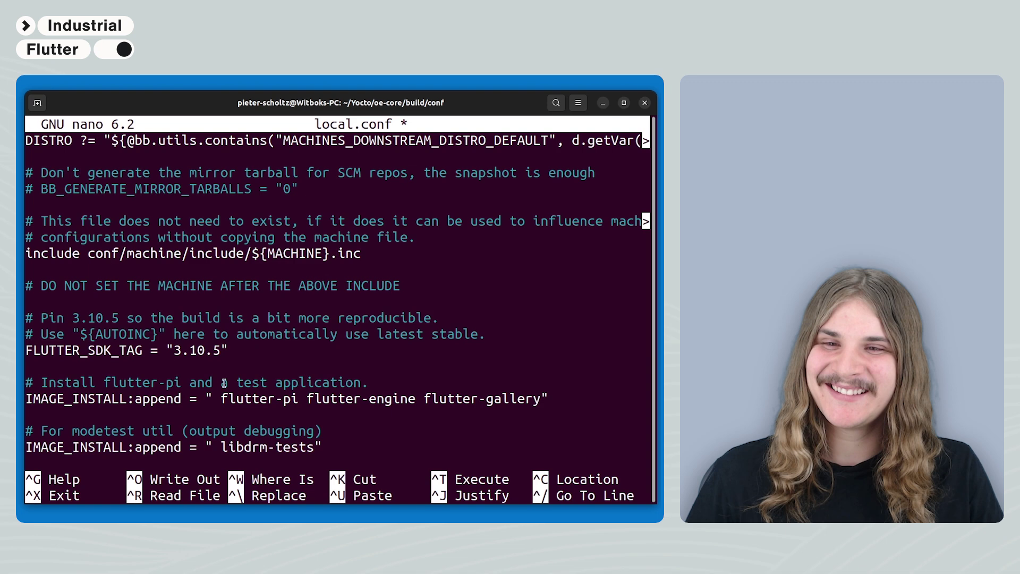
pyautogui.moveTo(229, 351); pyautogui.dragTo(33, 350)
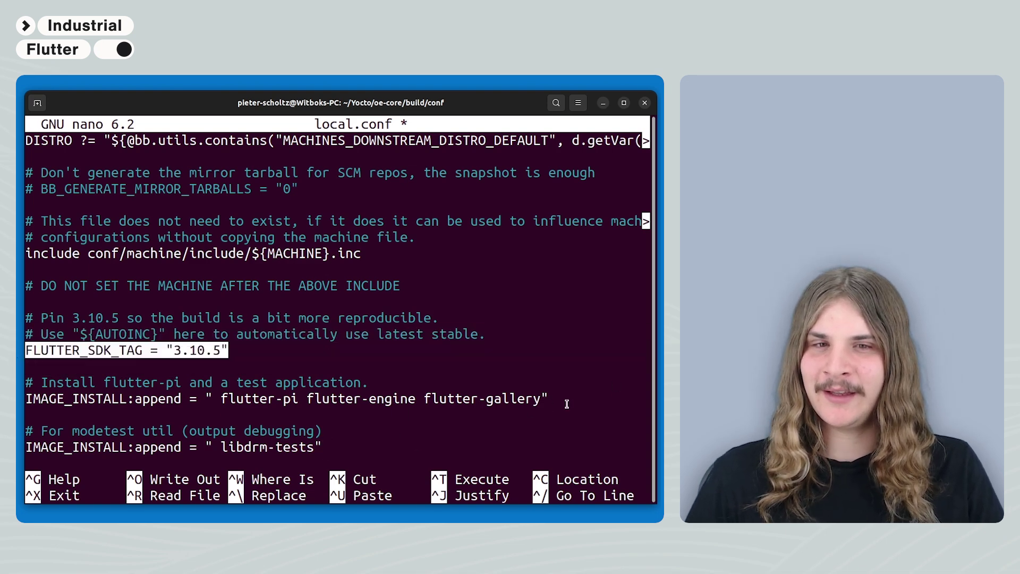
pyautogui.moveTo(558, 401); pyautogui.dragTo(16, 401)
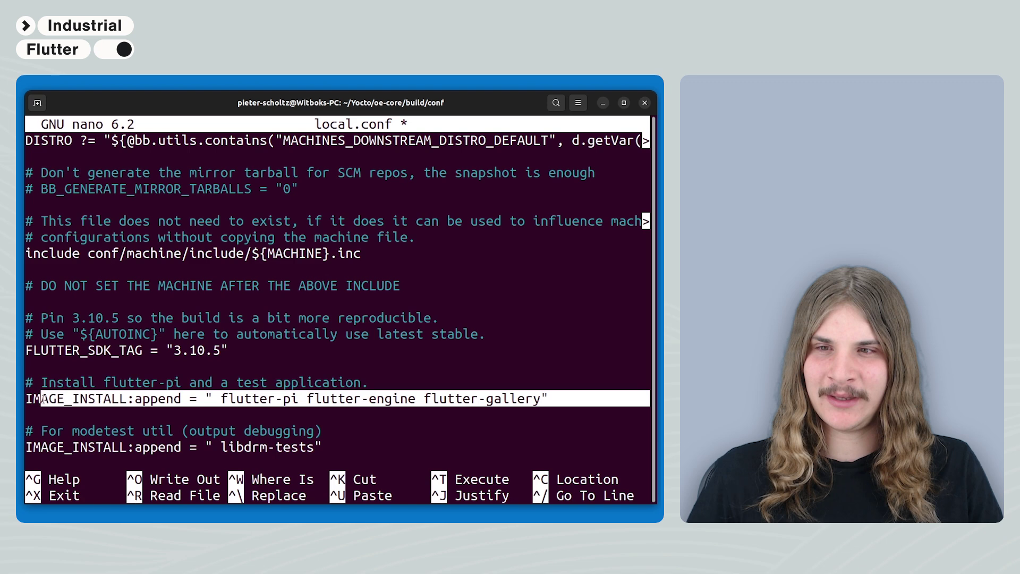
pyautogui.click(503, 400)
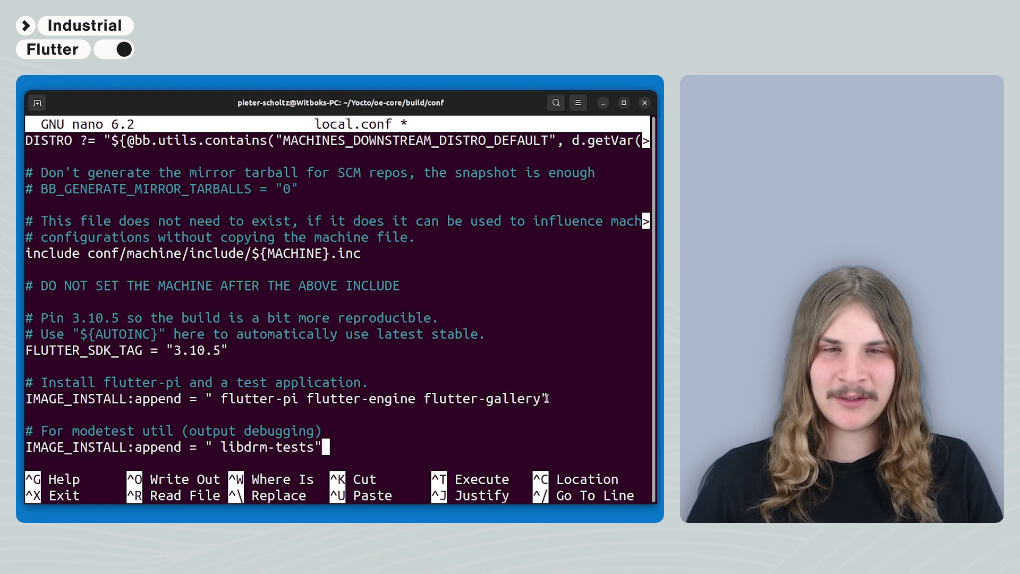
pyautogui.moveTo(547, 398)
pyautogui.mouseDown()
pyautogui.moveTo(24, 399)
pyautogui.moveTo(428, 398)
pyautogui.mouseUp()
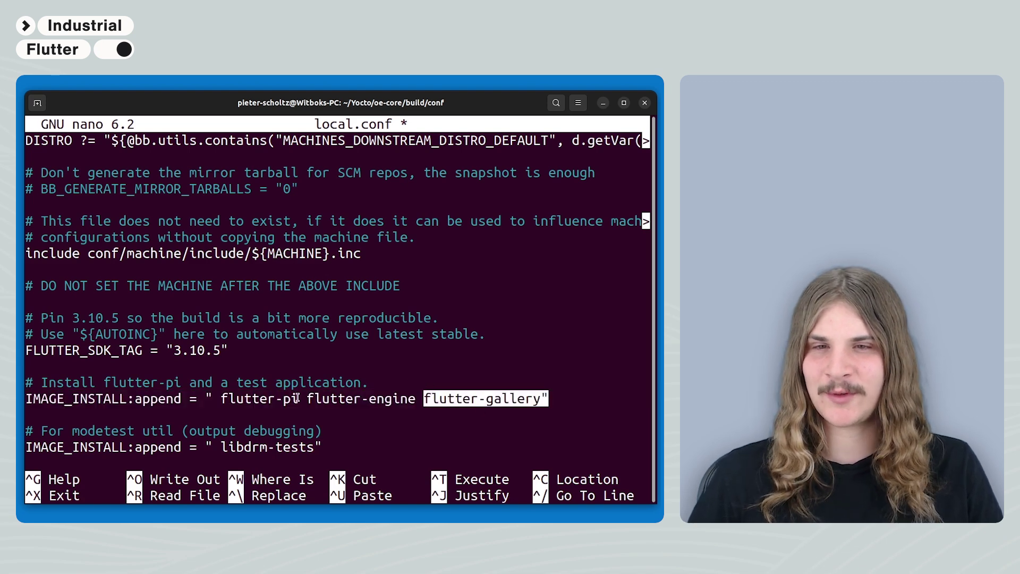
pyautogui.moveTo(299, 399); pyautogui.dragTo(219, 399)
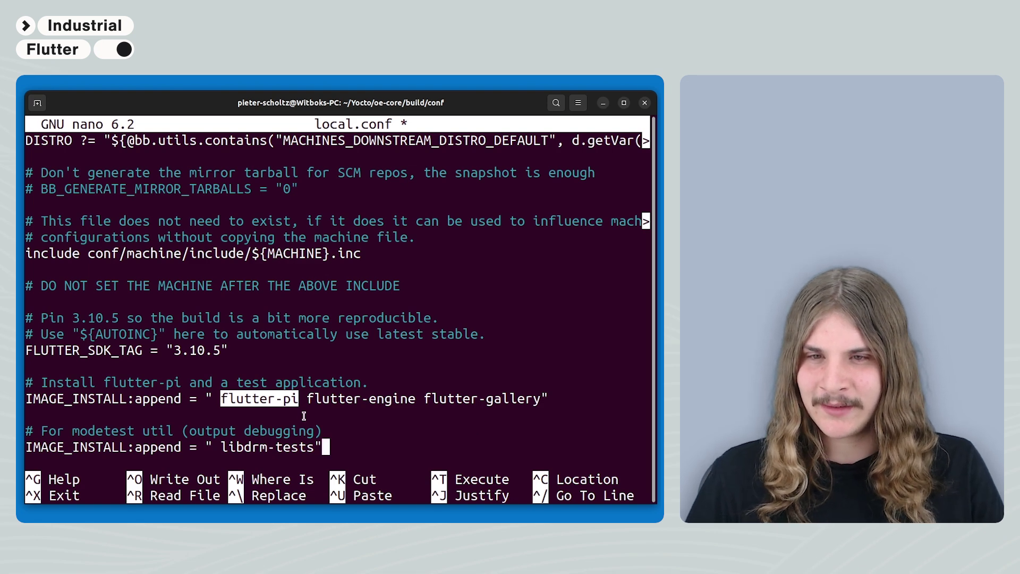
# Add a blank line after libdrm-tests, review the modetest lines, then save local.conf.
pyautogui.press('Return')
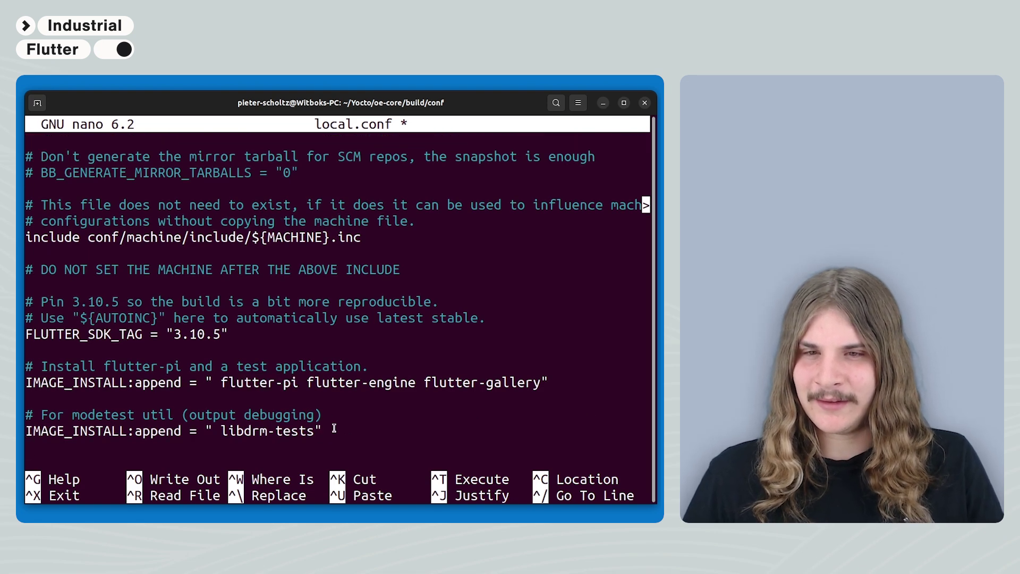
pyautogui.moveTo(25, 412); pyautogui.dragTo(380, 440)
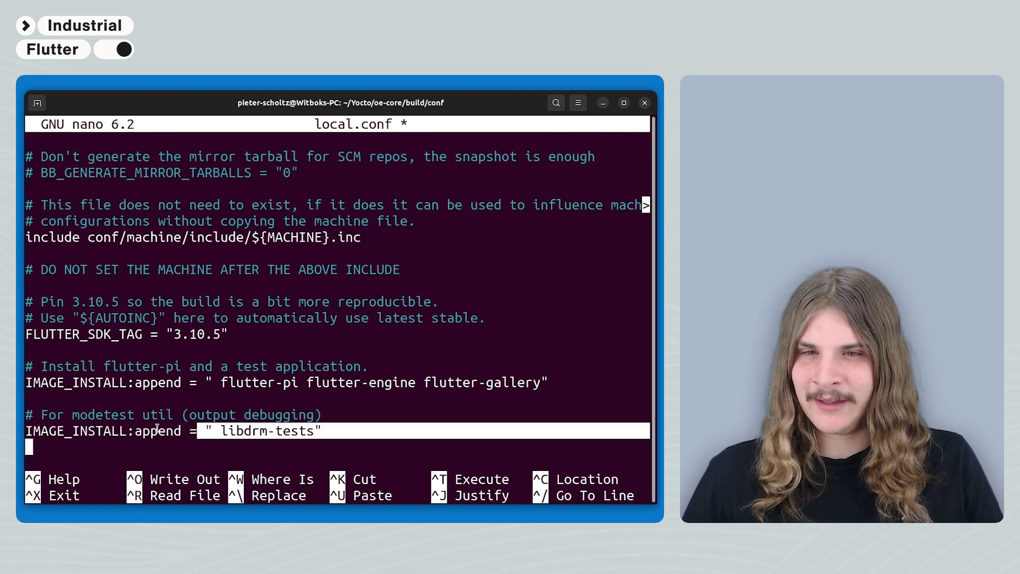
pyautogui.click(379, 441)
pyautogui.moveTo(339, 432); pyautogui.dragTo(33, 414)
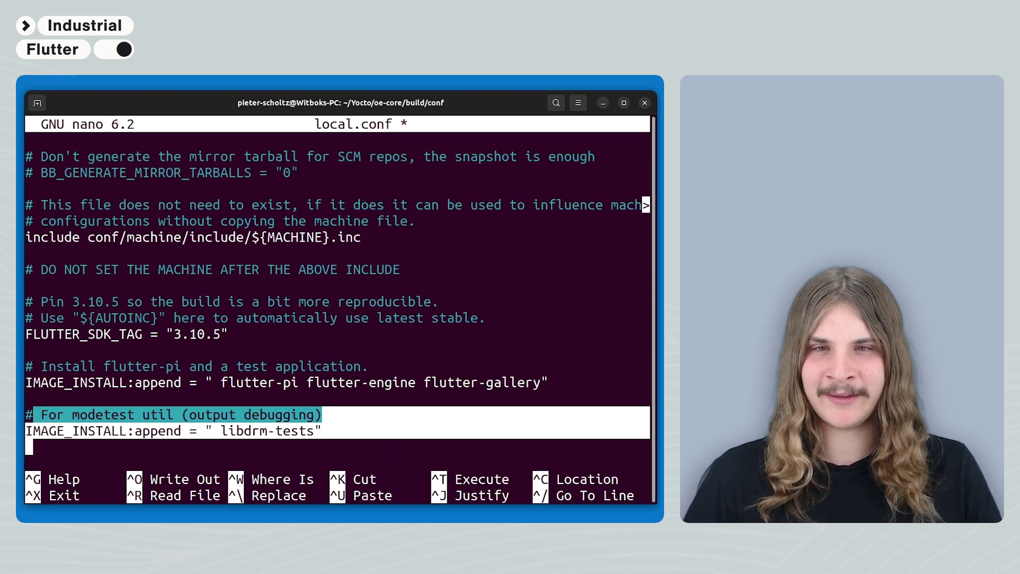
pyautogui.press('Up')
pyautogui.press('Up')
pyautogui.press('Up')
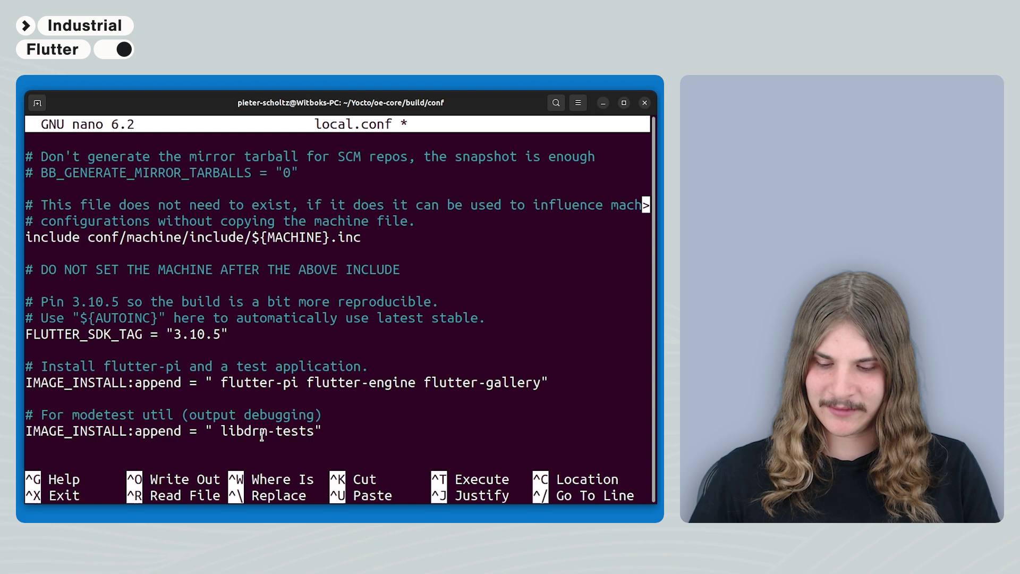
pyautogui.hotkey('ctrl', 'x')
pyautogui.press('y')
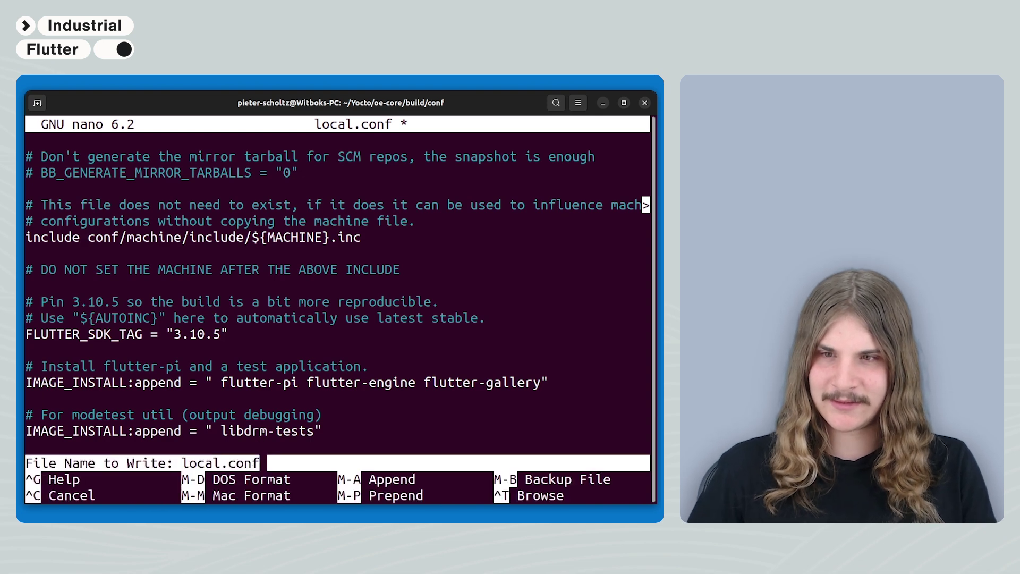
pyautogui.press('Return')
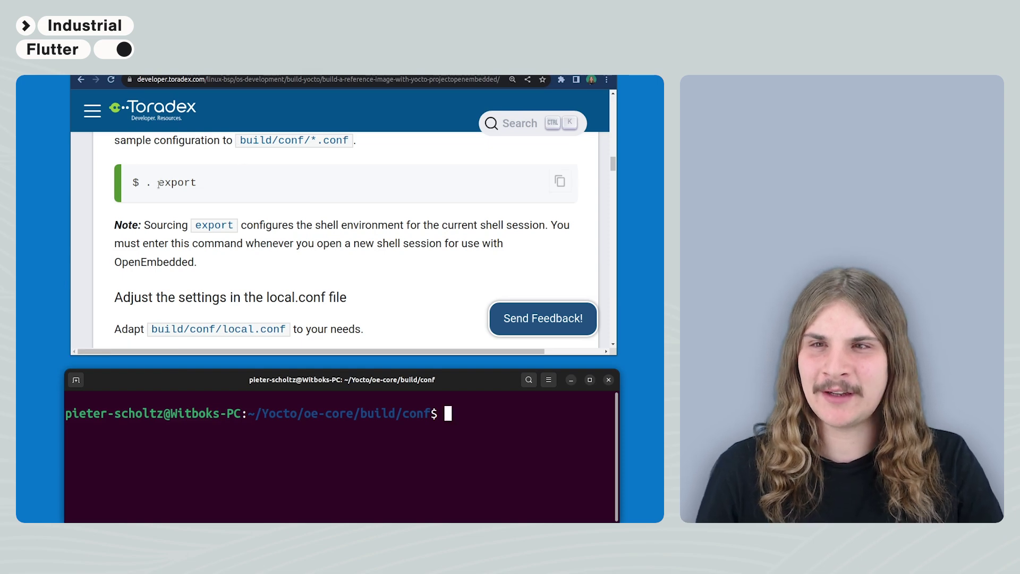
# Reopen local.conf and uncomment the MACHINE verdin-imx8mp line.
pyautogui.moveTo(148, 183); pyautogui.dragTo(200, 183)
pyautogui.click(279, 202)
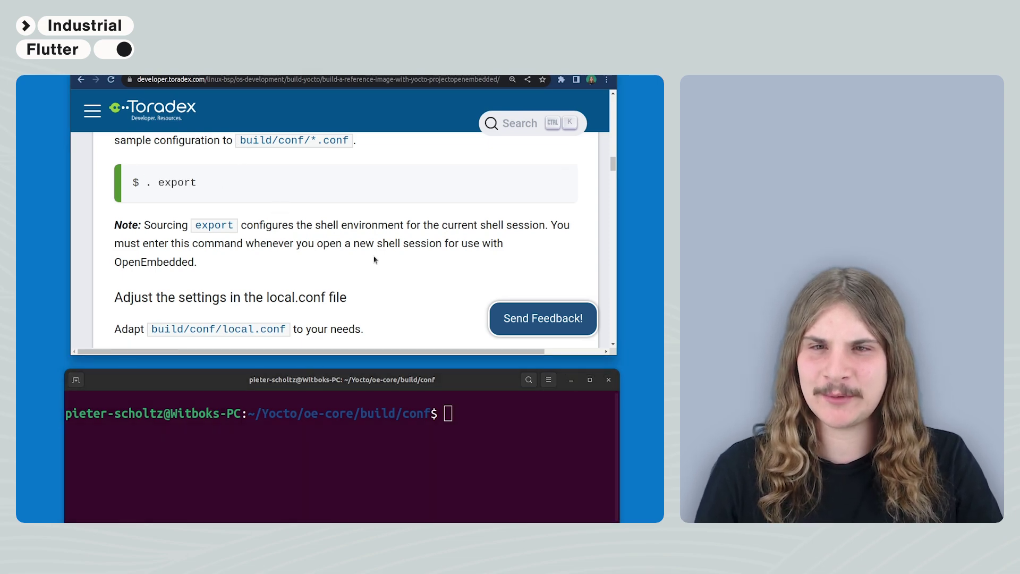
pyautogui.scroll(-2, 381, 239)
pyautogui.scroll(-2, 378, 303)
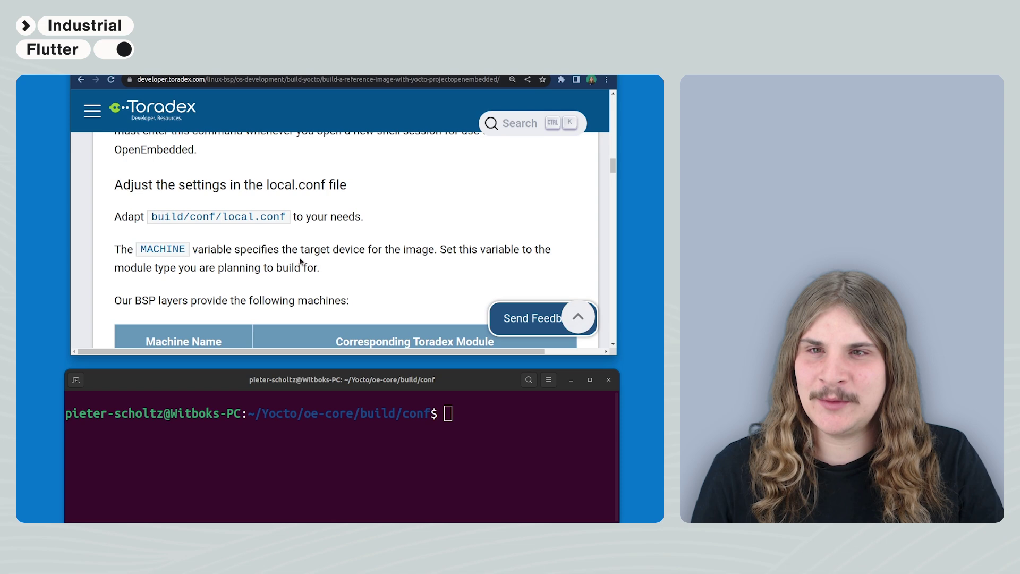
pyautogui.click(456, 415)
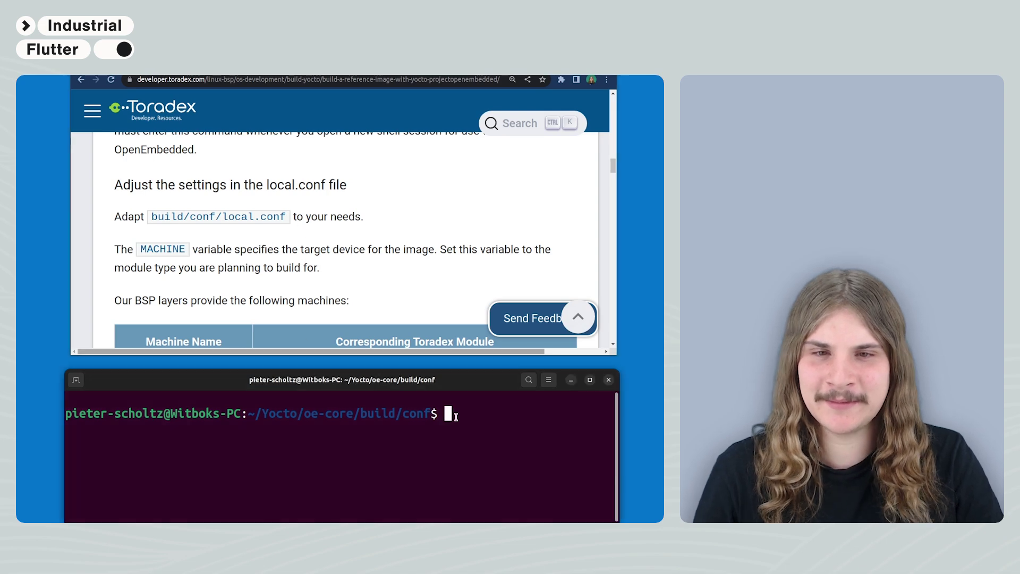
pyautogui.press('Up')
pyautogui.press('Up')
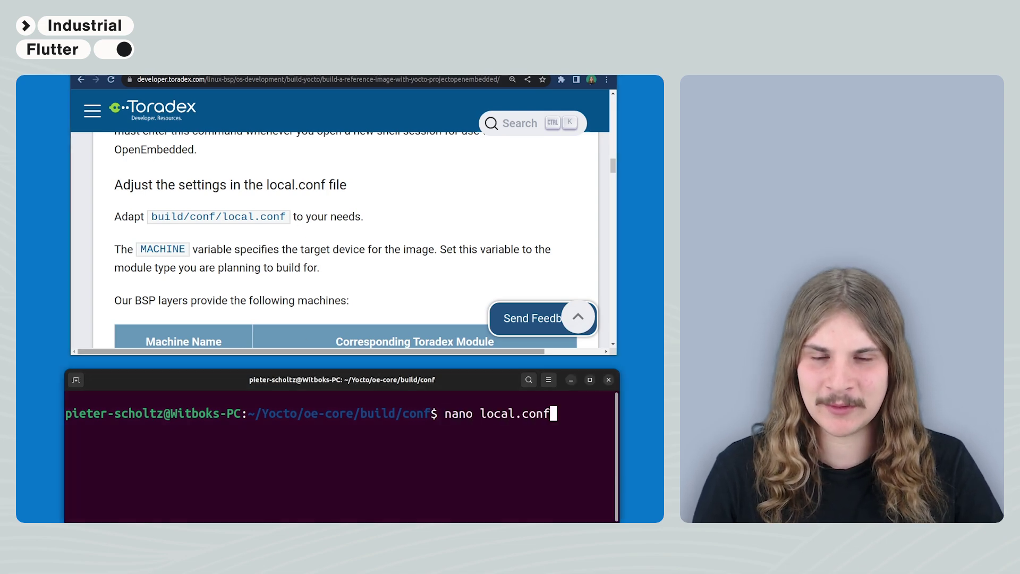
pyautogui.press('Return')
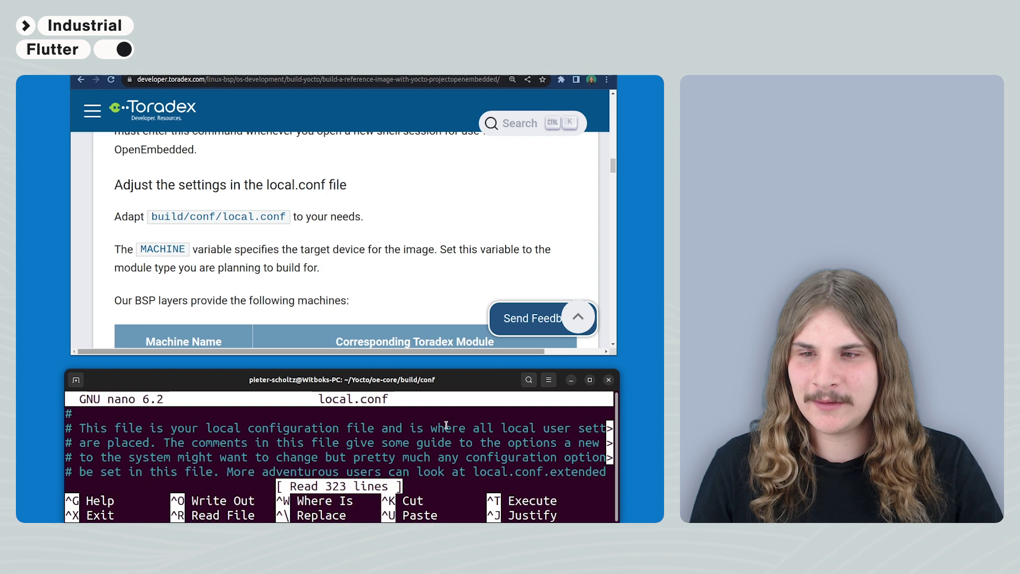
pyautogui.scroll(-4, 273, 426)
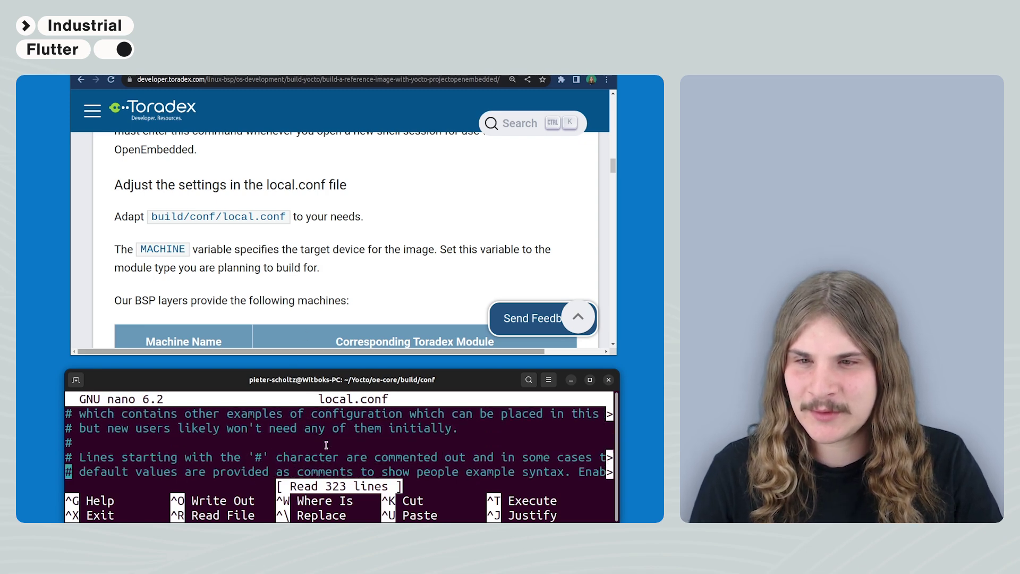
pyautogui.scroll(-4, 302, 438)
pyautogui.scroll(-4, 319, 442)
pyautogui.scroll(-3, 319, 442)
pyautogui.scroll(-3, 263, 440)
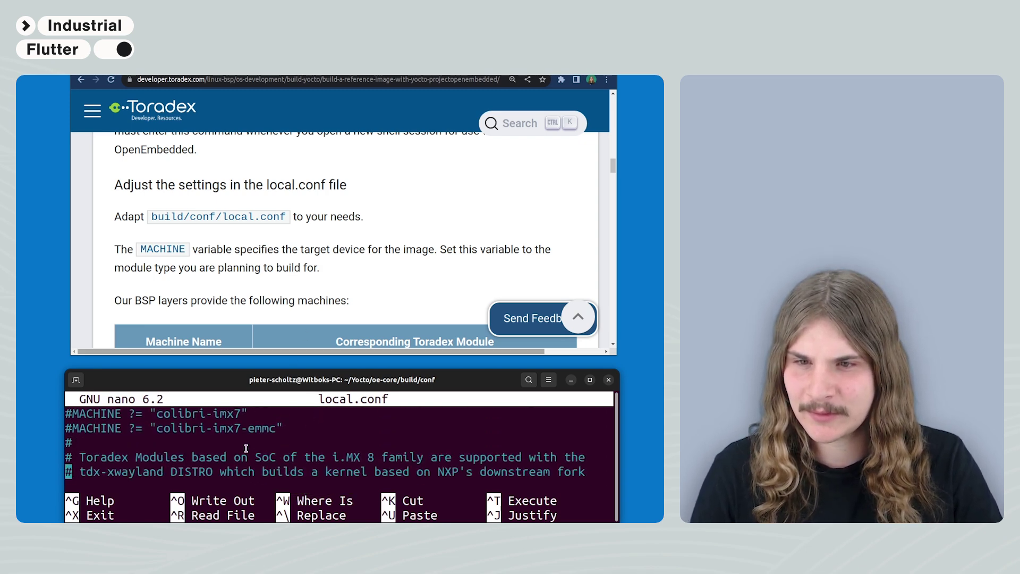
pyautogui.scroll(-3, 248, 446)
pyautogui.scroll(-3, 245, 449)
pyautogui.scroll(3, 246, 449)
pyautogui.scroll(2, 246, 449)
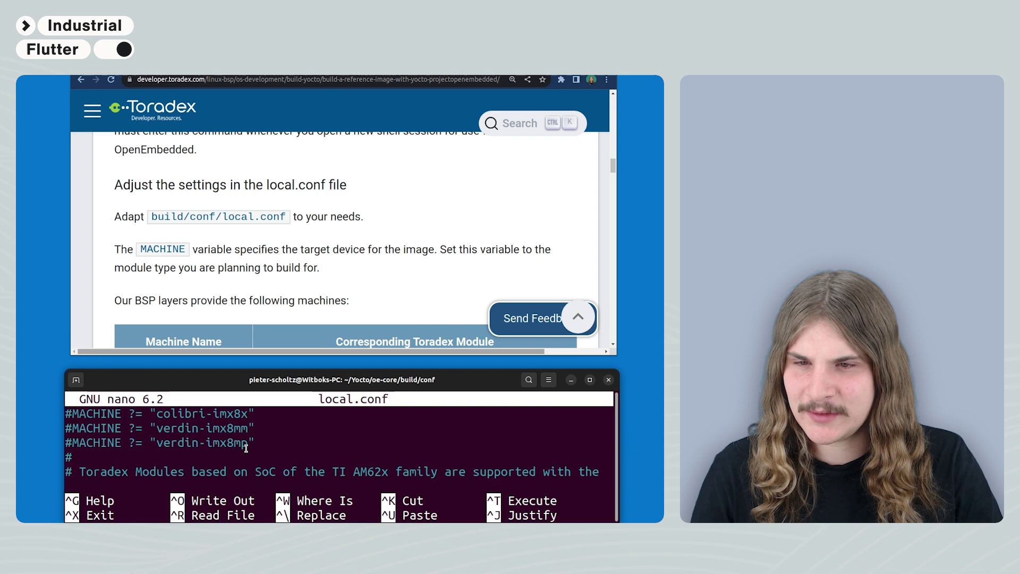
pyautogui.press('Down')
pyautogui.press('Down')
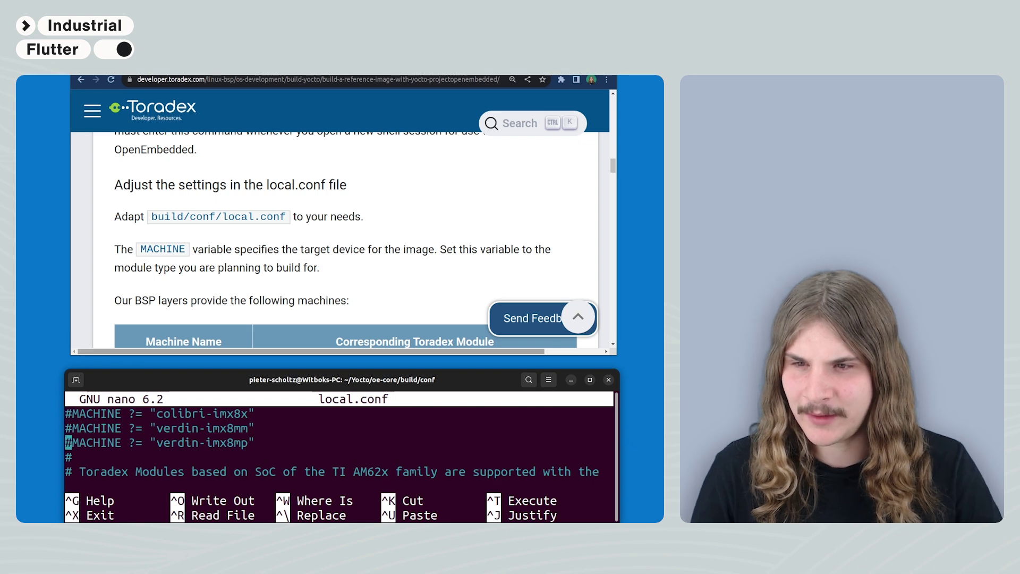
pyautogui.press('Down')
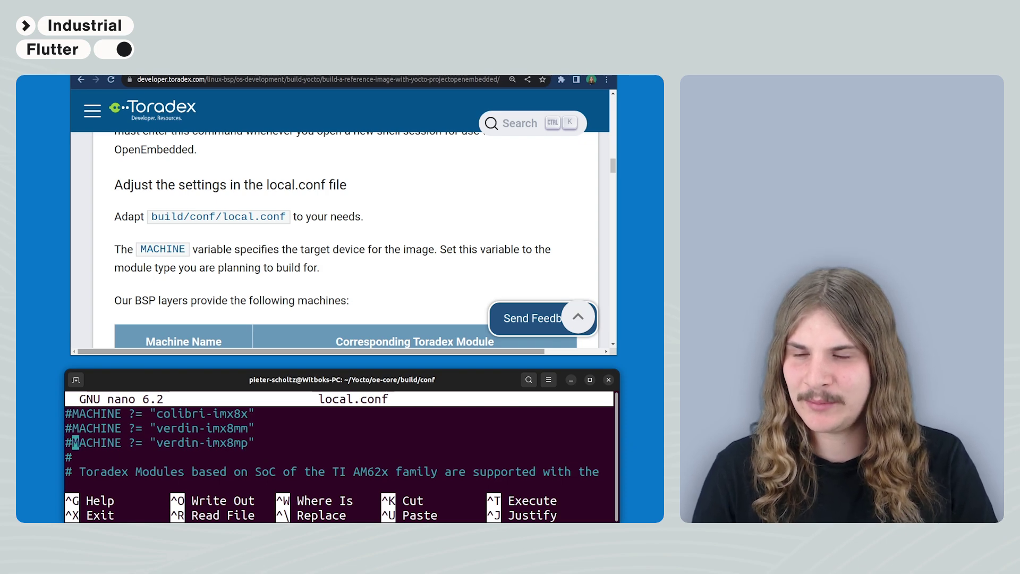
pyautogui.press('BackSpace')
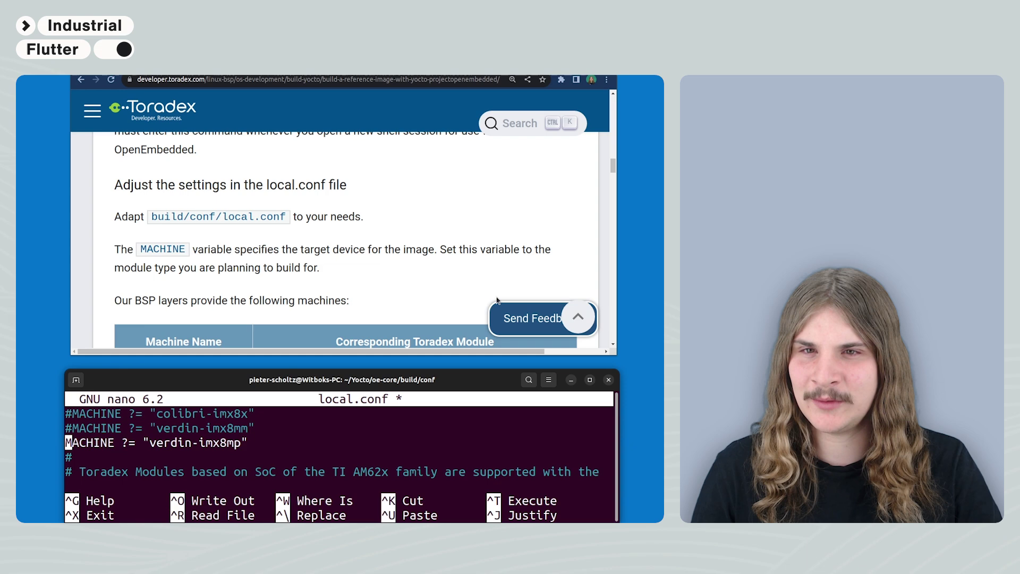
pyautogui.scroll(-1, 297, 279)
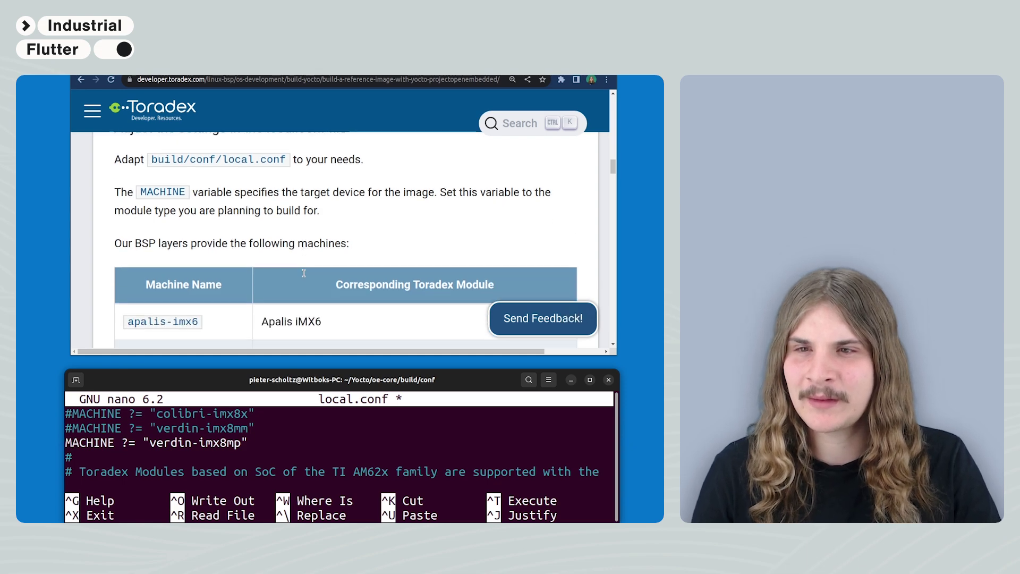
pyautogui.scroll(-2, 287, 278)
pyautogui.scroll(-1, 245, 274)
pyautogui.scroll(-2, 411, 320)
pyautogui.scroll(-2, 411, 320)
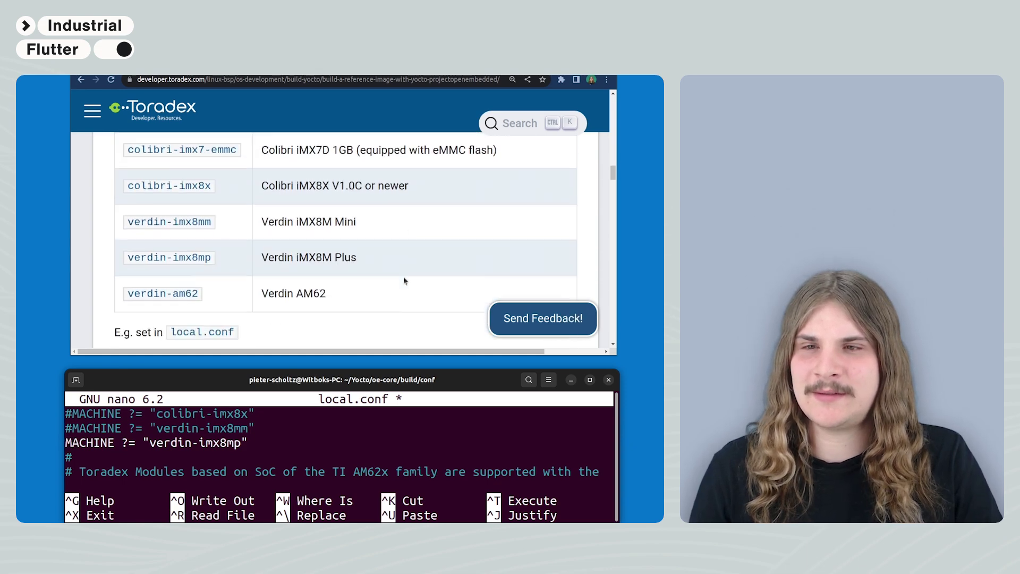
pyautogui.scroll(-3, 406, 280)
pyautogui.scroll(-2, 219, 225)
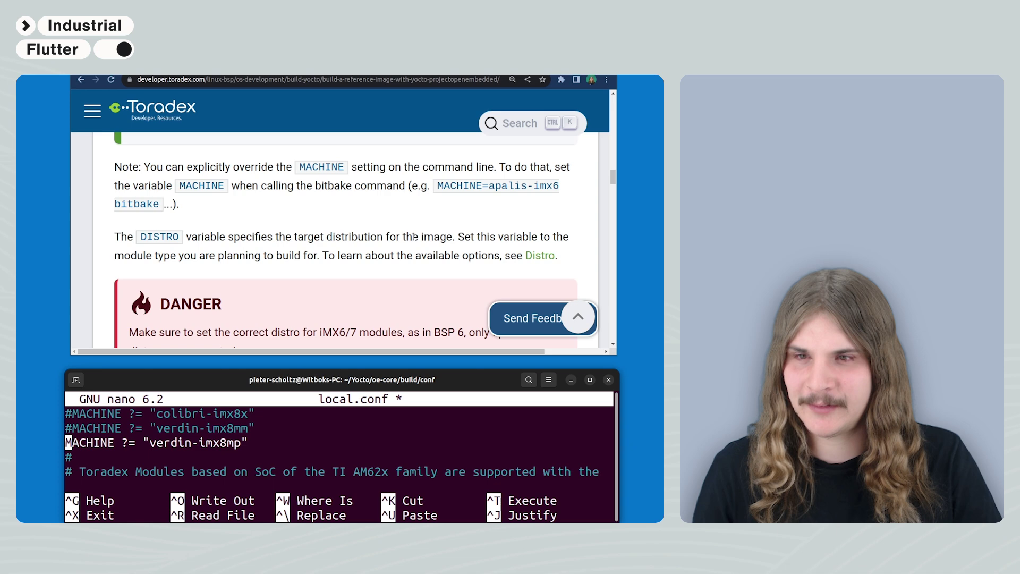
pyautogui.scroll(-2, 302, 321)
# Save local.conf, go up two directories to oe-core and list its contents.
pyautogui.hotkey('ctrl', 'x')
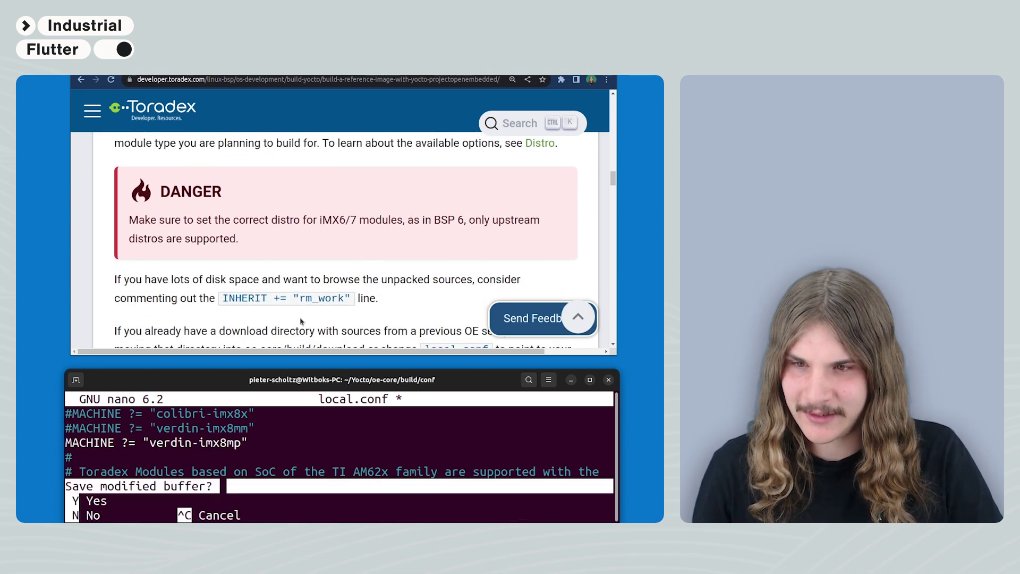
pyautogui.press('y')
pyautogui.press('Return')
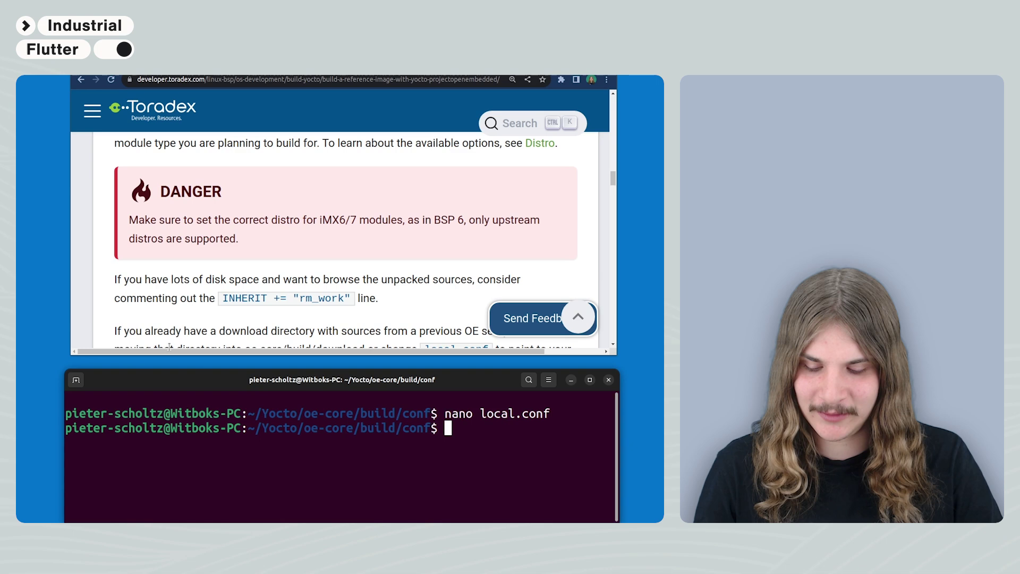
pyautogui.write('cd ..')
pyautogui.press('Return')
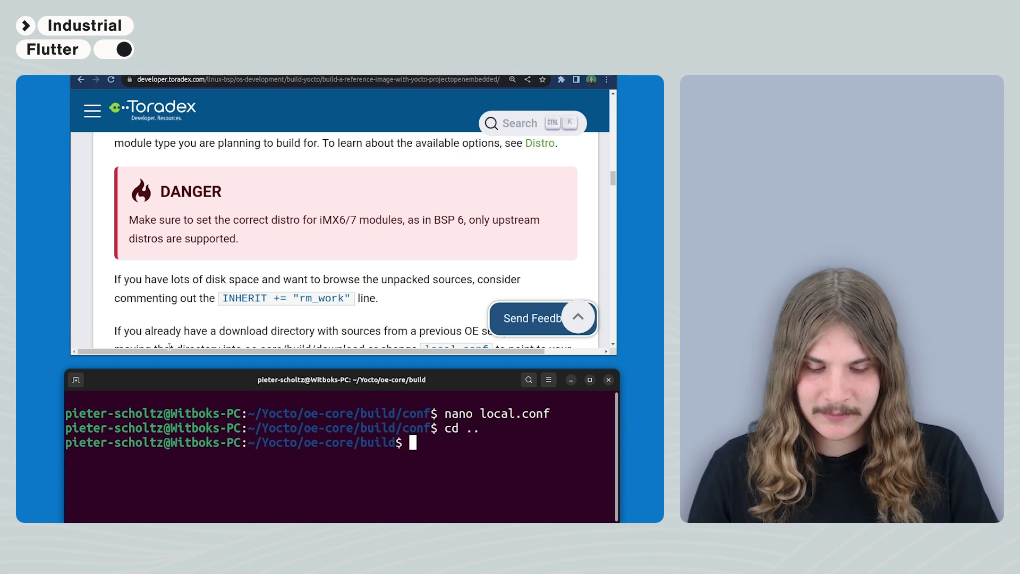
pyautogui.write('cd ..')
pyautogui.press('Return')
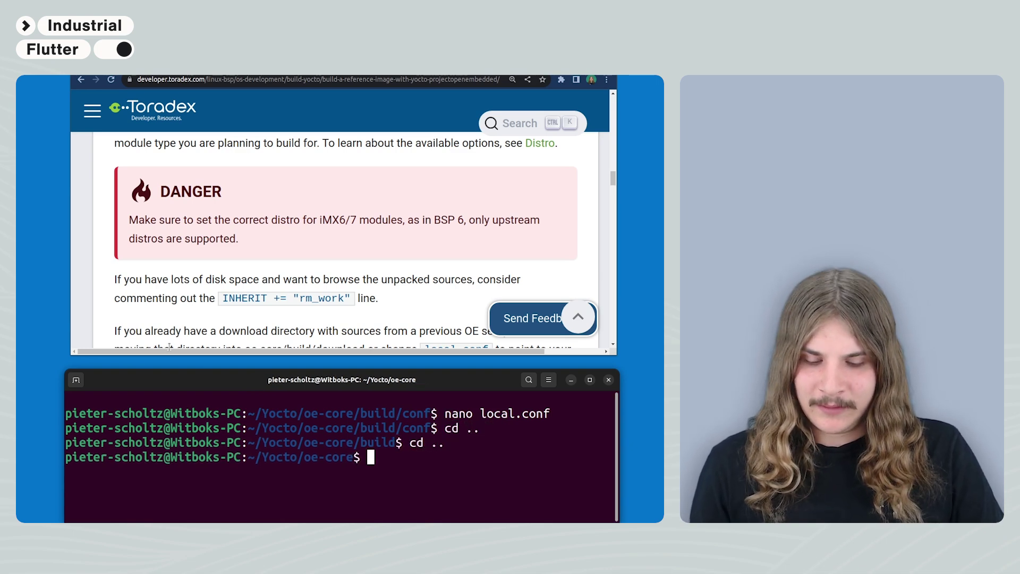
pyautogui.write('ls')
pyautogui.press('Return')
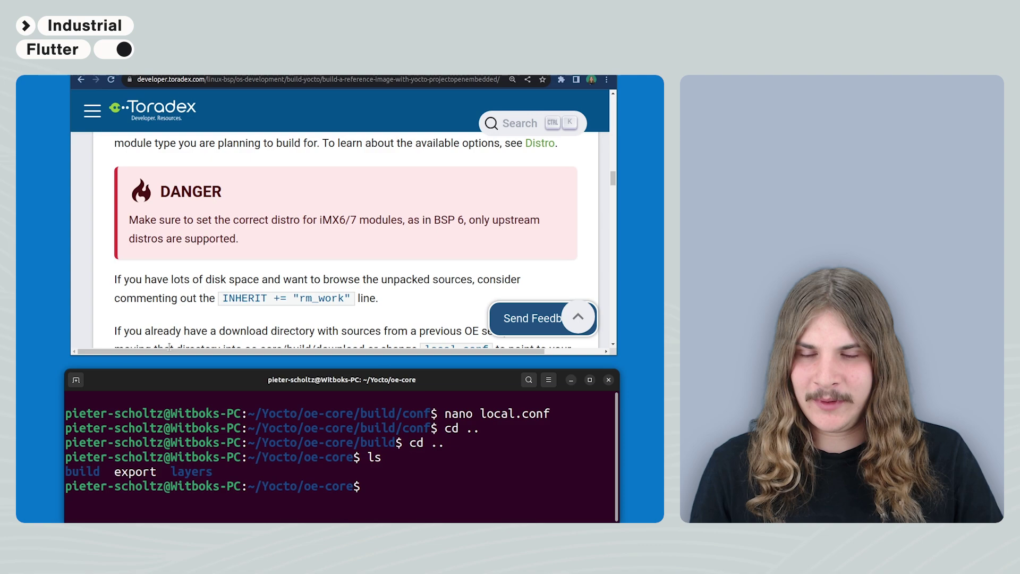
pyautogui.press('Up')
pyautogui.press('Up')
pyautogui.press('Up')
pyautogui.press('Up')
pyautogui.press('Up')
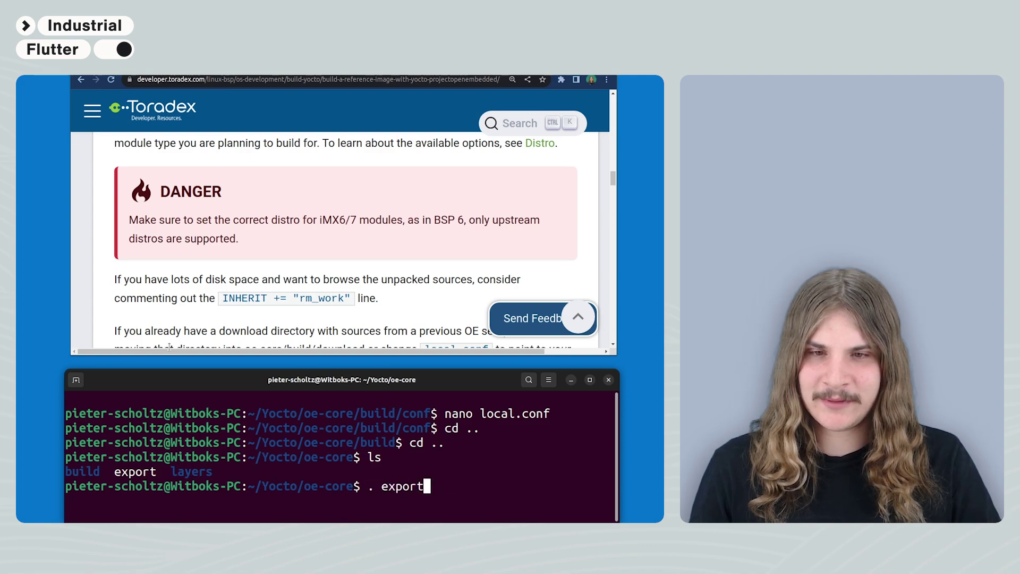
# Re-source the export script and paste 'bitbake' from the Toradex docs at the prompt.
pyautogui.press('Return')
pyautogui.scroll(10, 239, 273)
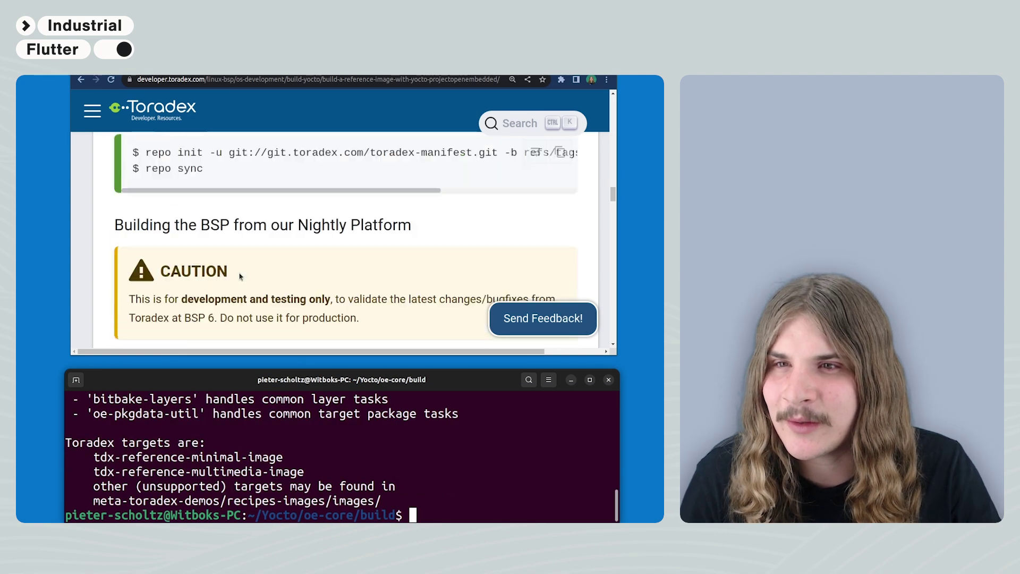
pyautogui.scroll(-5, 239, 273)
pyautogui.scroll(-5, 152, 246)
pyautogui.moveTo(152, 246); pyautogui.dragTo(145, 243)
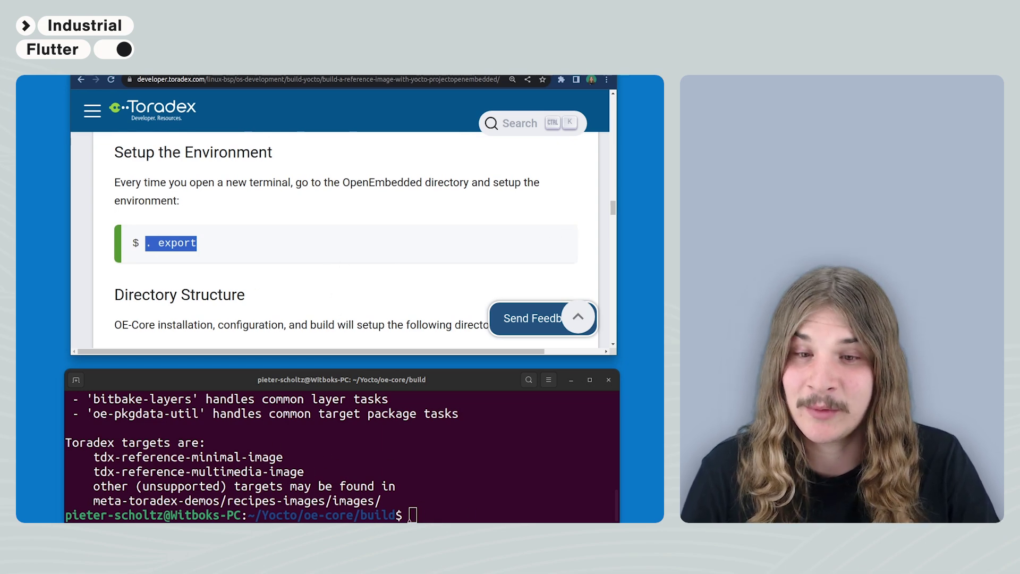
pyautogui.scroll(-2, 299, 280)
pyautogui.scroll(-5, 298, 278)
pyautogui.scroll(-4, 297, 275)
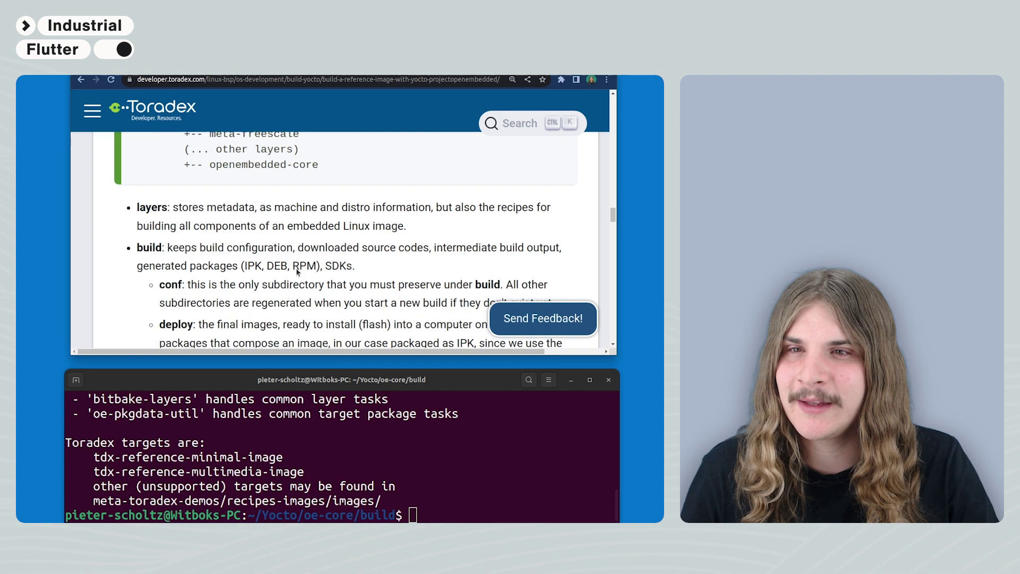
pyautogui.scroll(-3, 297, 272)
pyautogui.scroll(-4, 297, 272)
pyautogui.scroll(-4, 297, 271)
pyautogui.scroll(-4, 297, 271)
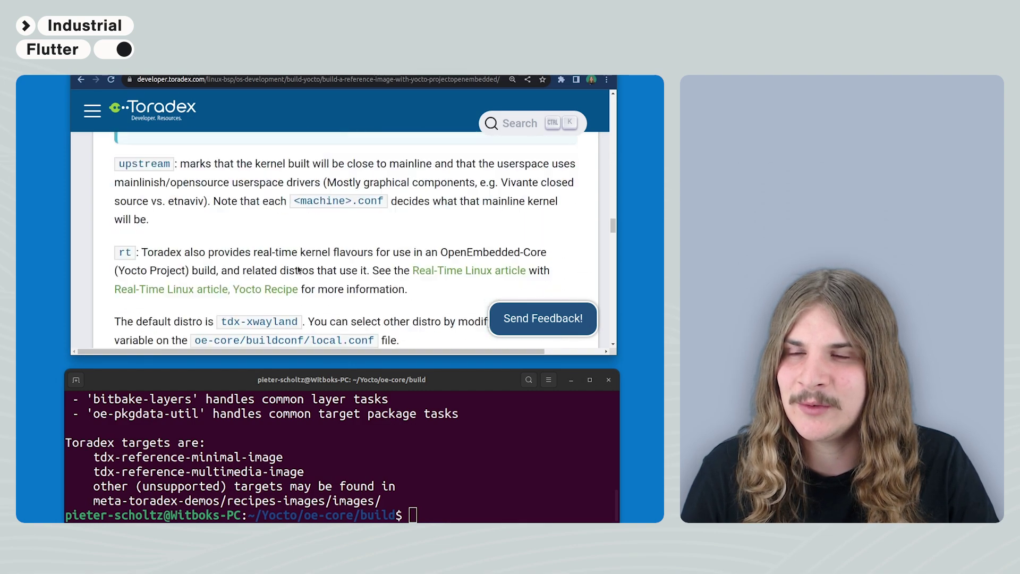
pyautogui.scroll(-3, 298, 270)
pyautogui.scroll(-3, 298, 270)
pyautogui.scroll(-1, 297, 267)
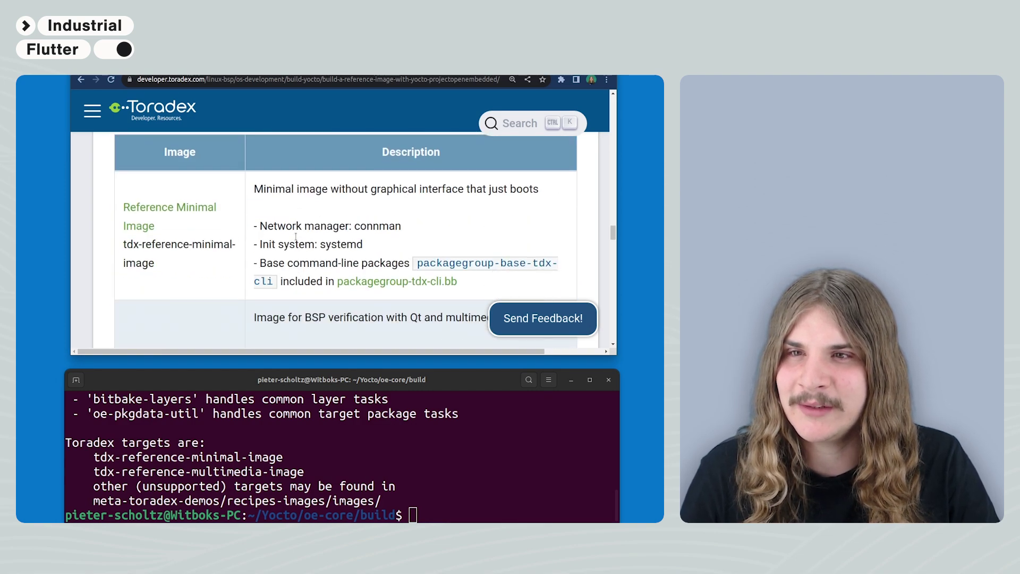
pyautogui.moveTo(154, 264); pyautogui.dragTo(121, 245)
pyautogui.scroll(-3, 230, 244)
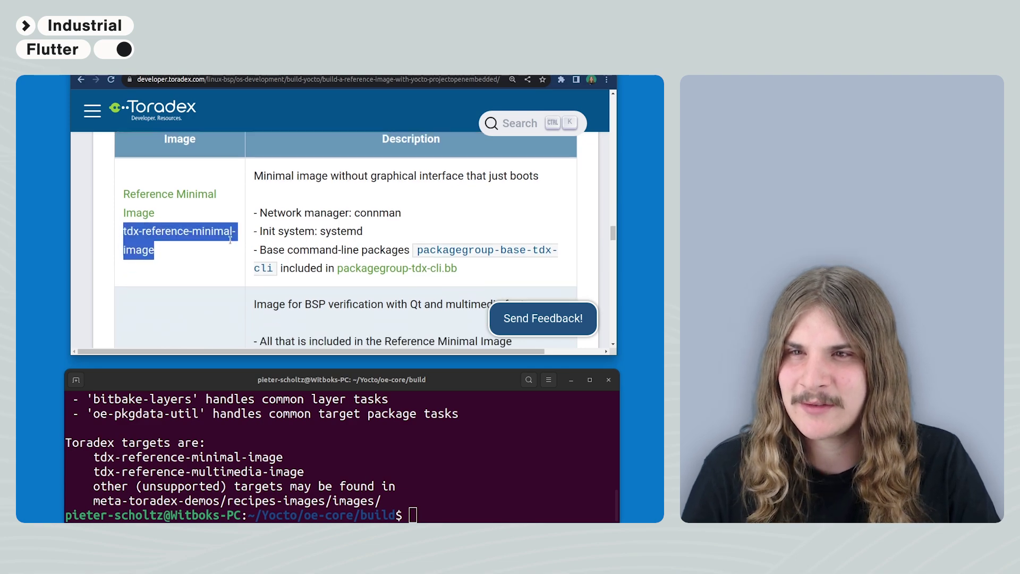
pyautogui.scroll(-3, 226, 237)
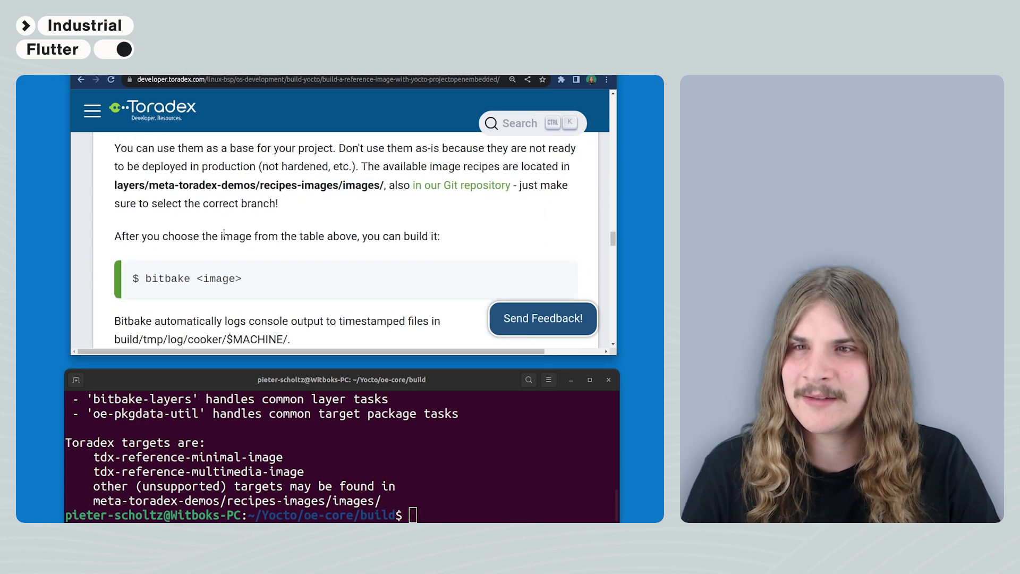
pyautogui.scroll(-1, 227, 236)
pyautogui.scroll(3, 245, 271)
pyautogui.scroll(-4, 246, 271)
pyautogui.scroll(2, 225, 248)
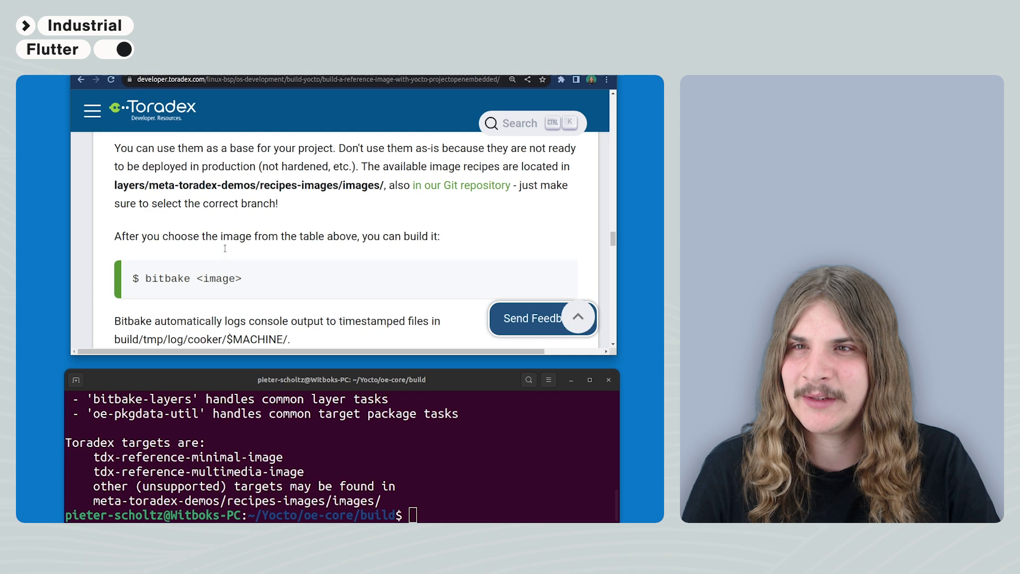
pyautogui.moveTo(191, 279); pyautogui.dragTo(146, 278)
pyautogui.rightClick(154, 282)
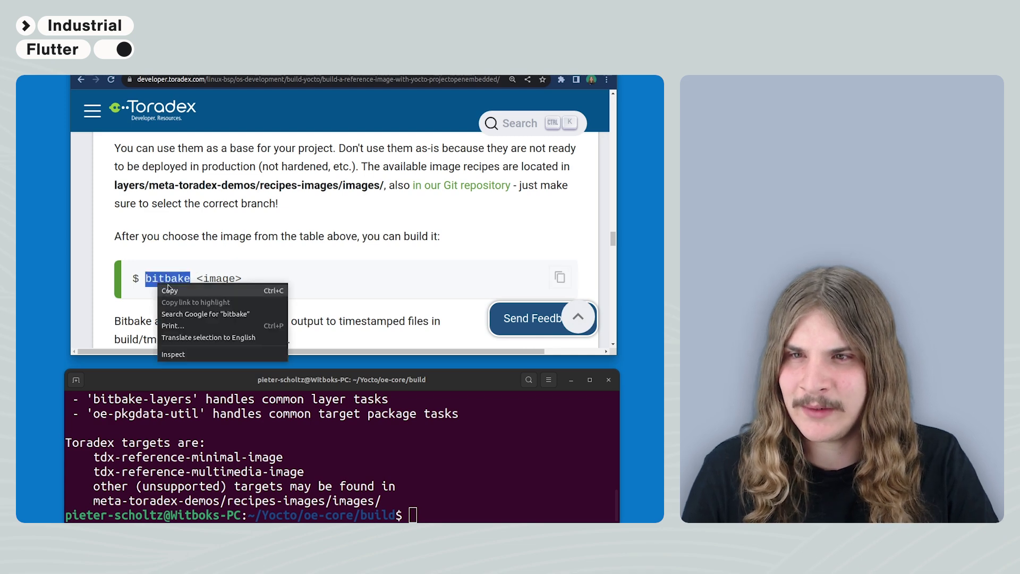
pyautogui.click(175, 290)
pyautogui.click(429, 509)
pyautogui.hotkey('ctrl', 'shift', 'v')
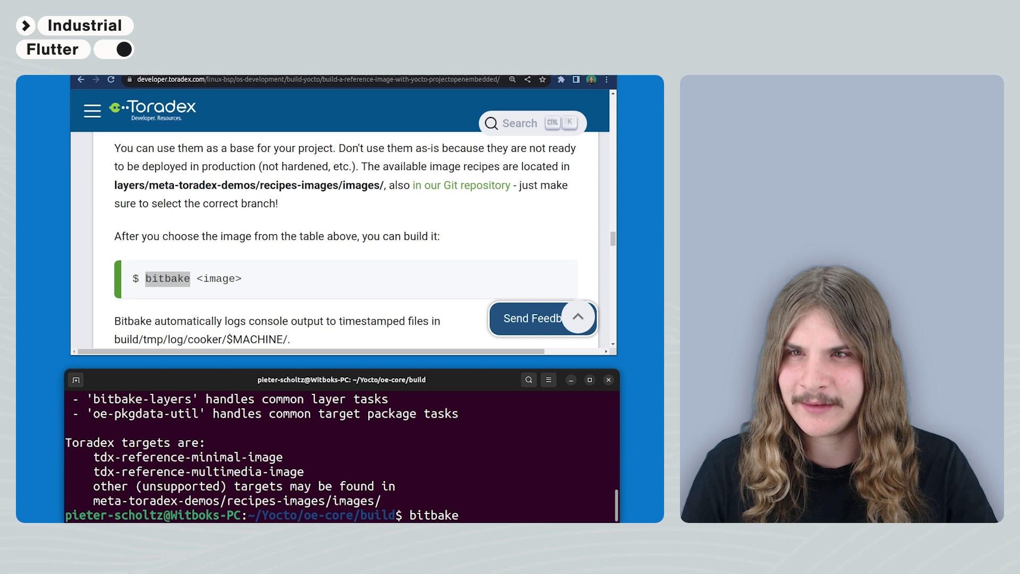
pyautogui.scroll(5, 232, 271)
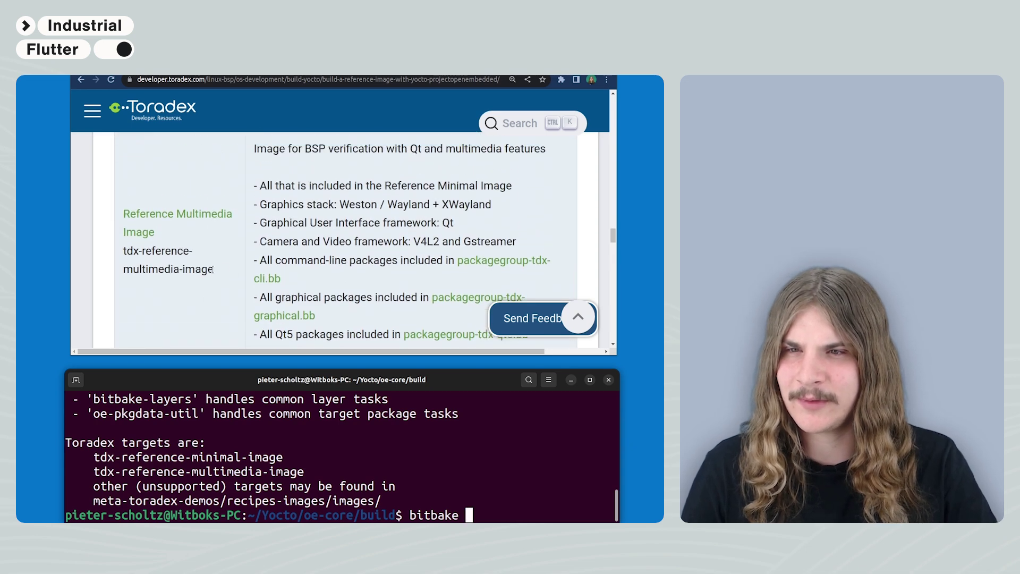
pyautogui.scroll(2, 208, 267)
pyautogui.moveTo(154, 264); pyautogui.dragTo(123, 251)
# Append 'tdx-reference-minimal-image' and start the bitbake build.
pyautogui.rightClick(136, 236)
pyautogui.click(160, 245)
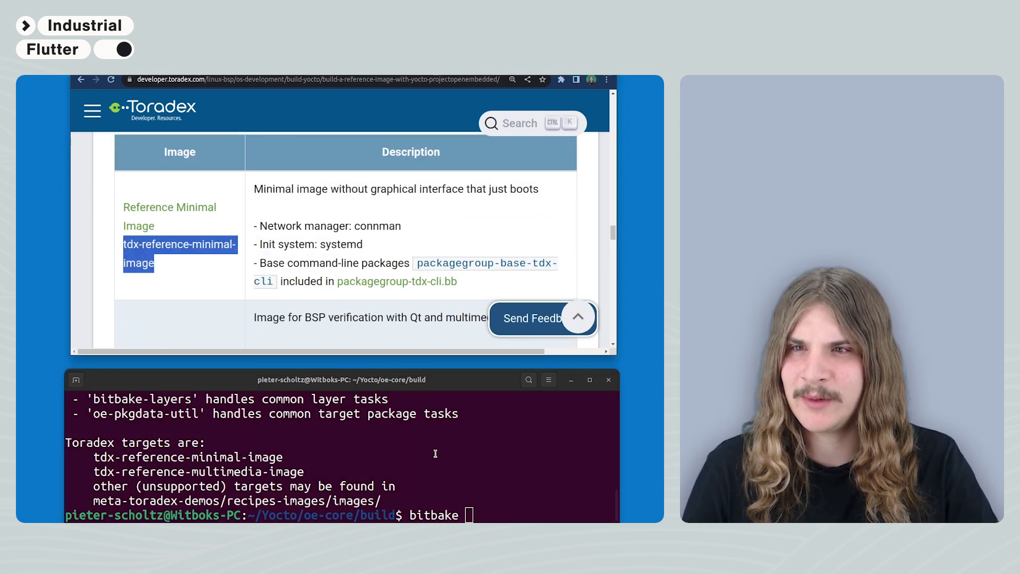
pyautogui.click(505, 519)
pyautogui.hotkey('ctrl', 'shift', 'v')
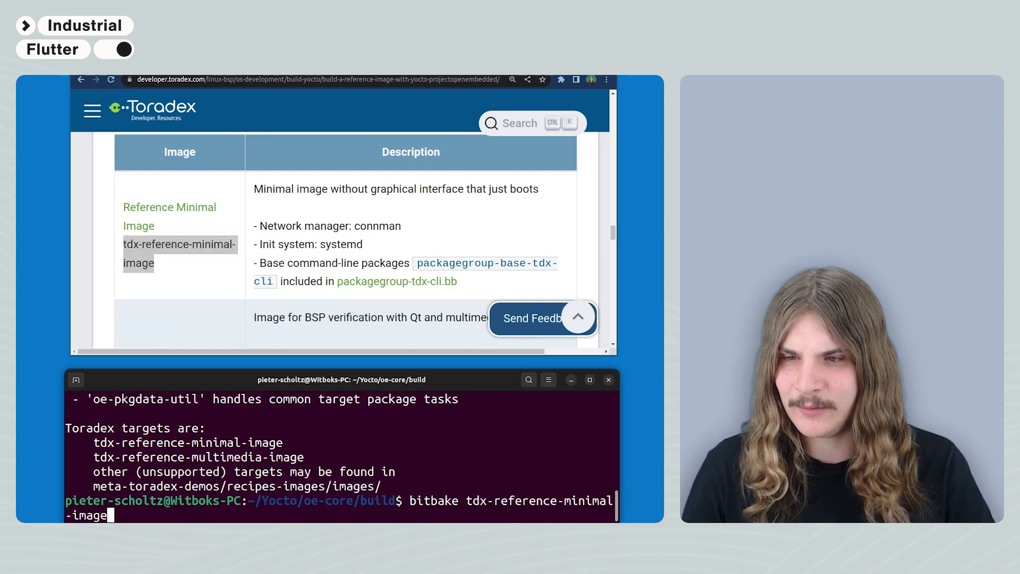
pyautogui.press('Return')
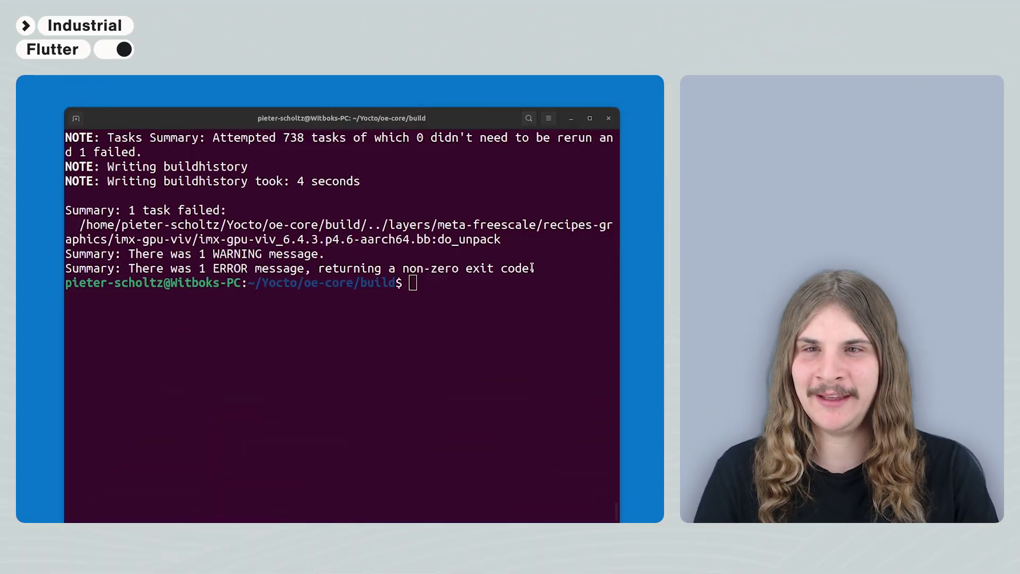
# Review the warning summary and Freescale EULA error, then shrink the terminal window.
pyautogui.moveTo(544, 277); pyautogui.dragTo(136, 254)
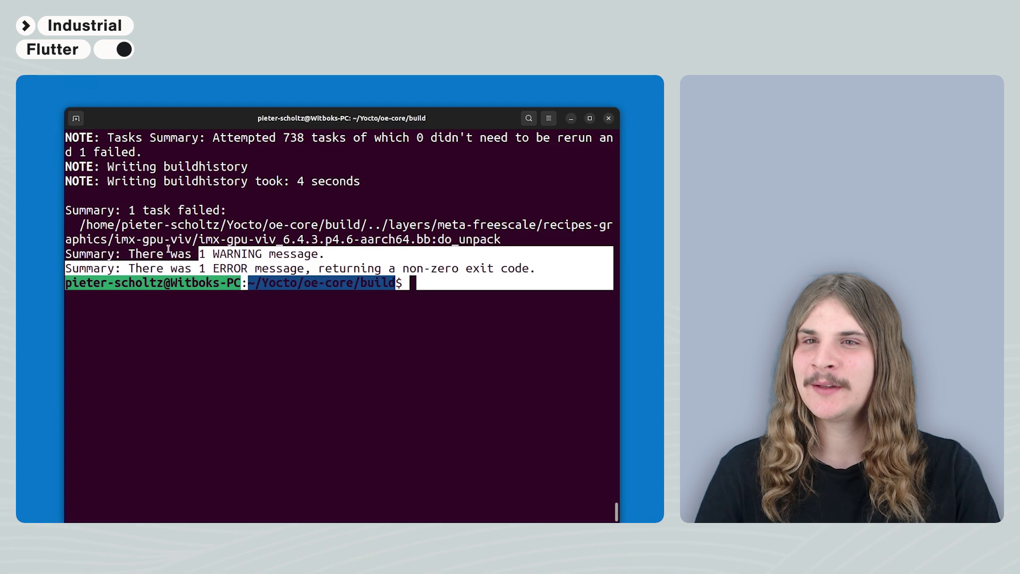
pyautogui.click(137, 253)
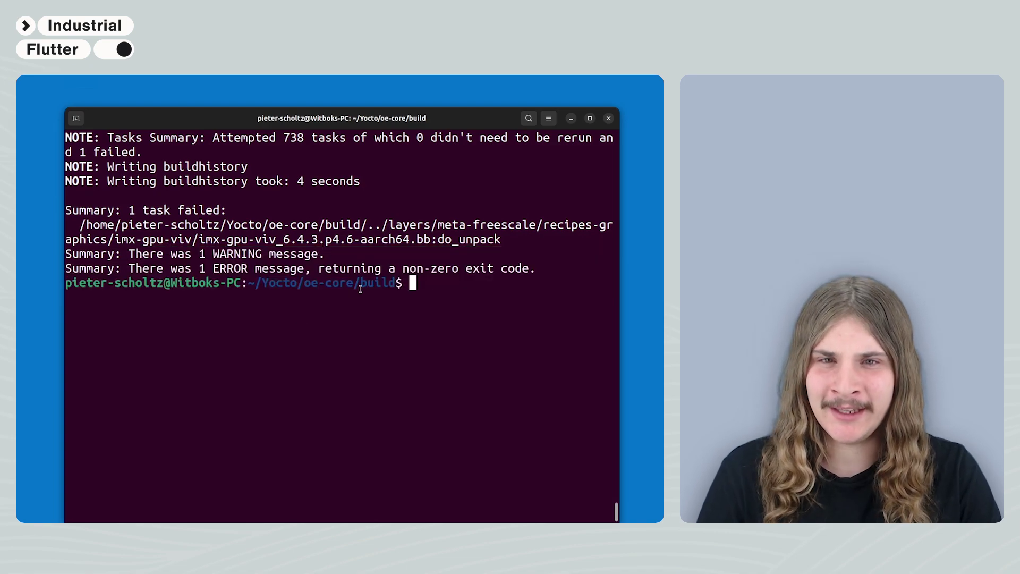
pyautogui.scroll(3, 306, 214)
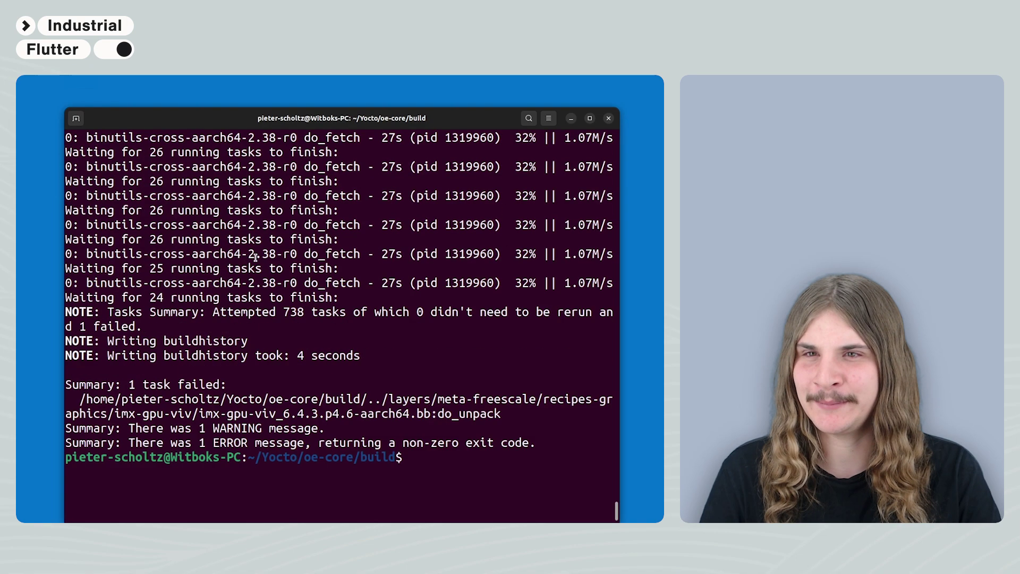
pyautogui.scroll(5, 304, 263)
pyautogui.scroll(5, 299, 320)
pyautogui.scroll(3, 296, 344)
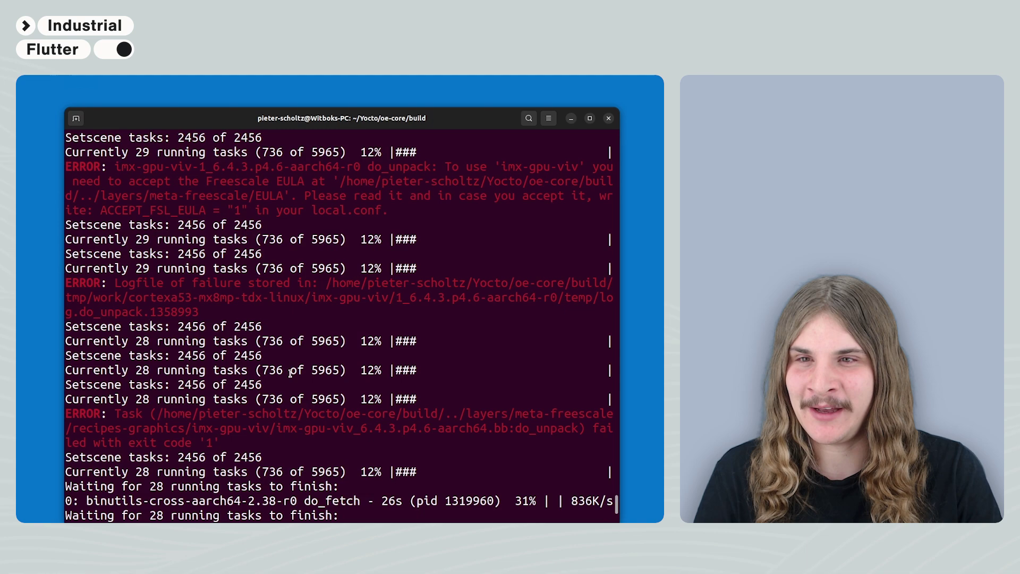
pyautogui.scroll(1, 291, 375)
pyautogui.scroll(-1, 319, 359)
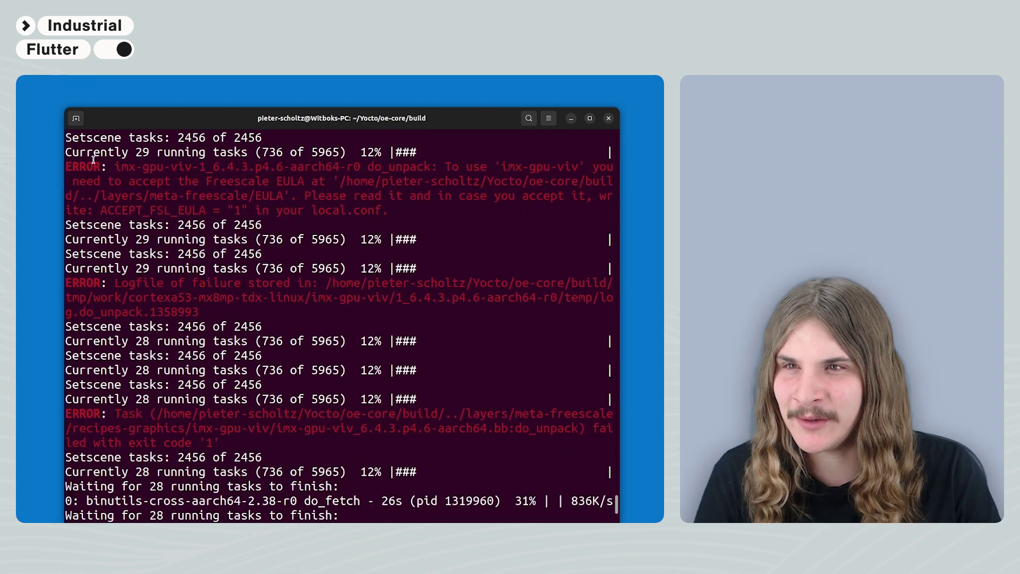
pyautogui.scroll(3, 336, 344)
pyautogui.moveTo(66, 209); pyautogui.dragTo(435, 250)
pyautogui.click(434, 250)
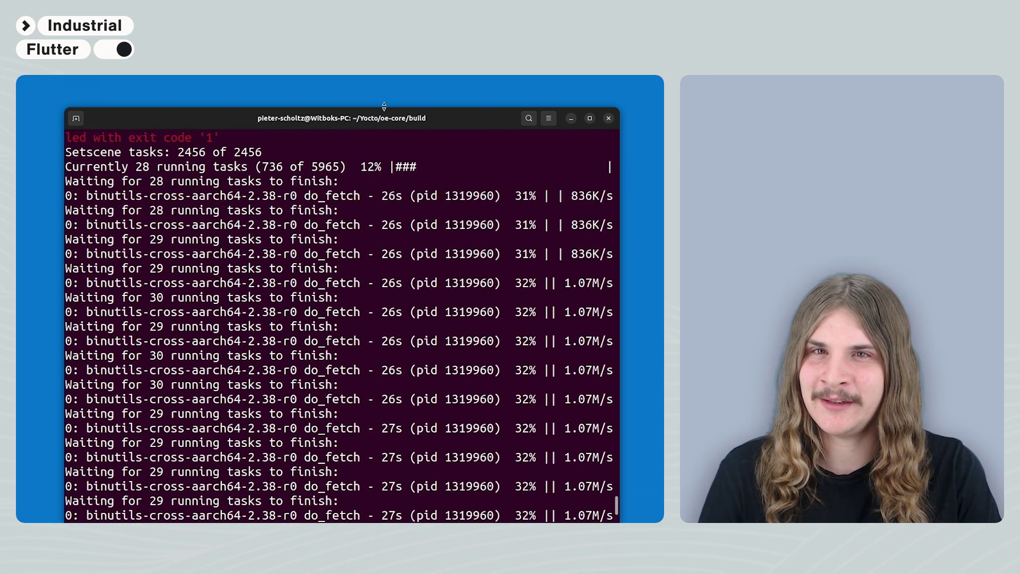
pyautogui.moveTo(383, 105); pyautogui.dragTo(373, 412)
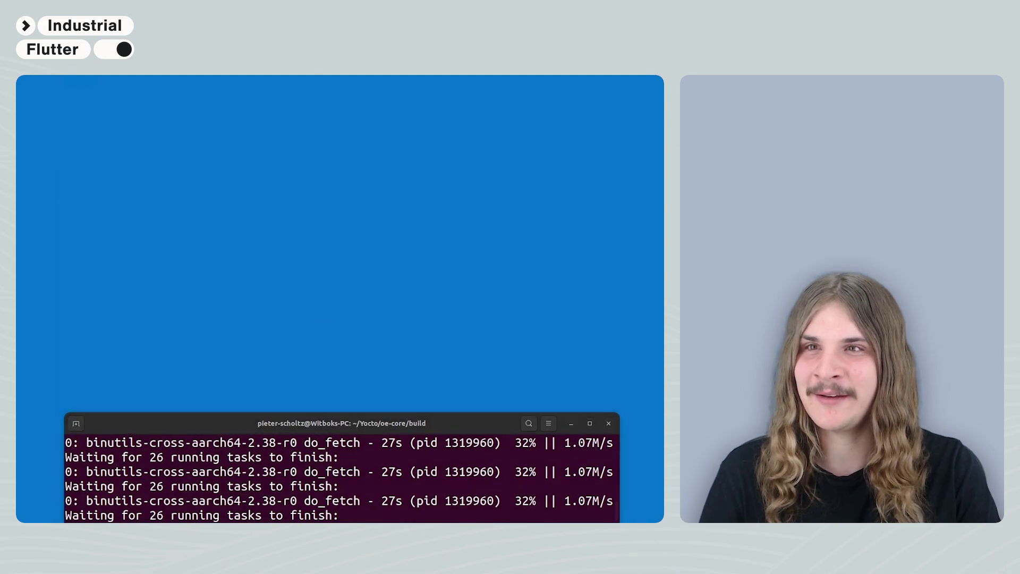
# Copy the ACCEPT_FSL_EULA = "1" line from the Toradex docs and enlarge the terminal again.
pyautogui.hotkey('alt', 'Tab')
pyautogui.scroll(-5, 286, 263)
pyautogui.scroll(-5, 286, 263)
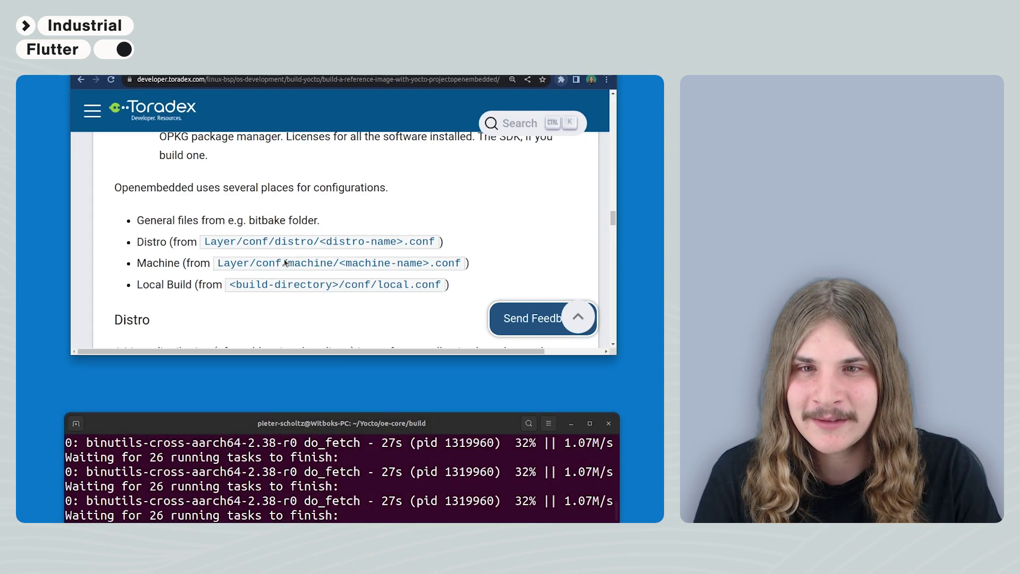
pyautogui.scroll(-5, 285, 263)
pyautogui.scroll(-5, 285, 263)
pyautogui.scroll(-5, 285, 263)
pyautogui.scroll(-5, 284, 263)
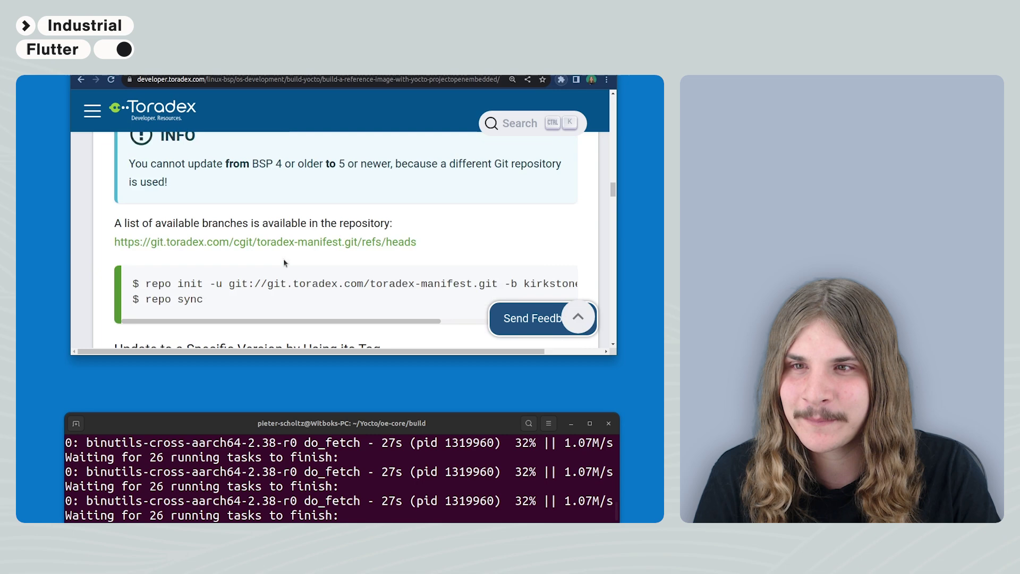
pyautogui.scroll(-5, 283, 263)
pyautogui.scroll(-5, 335, 258)
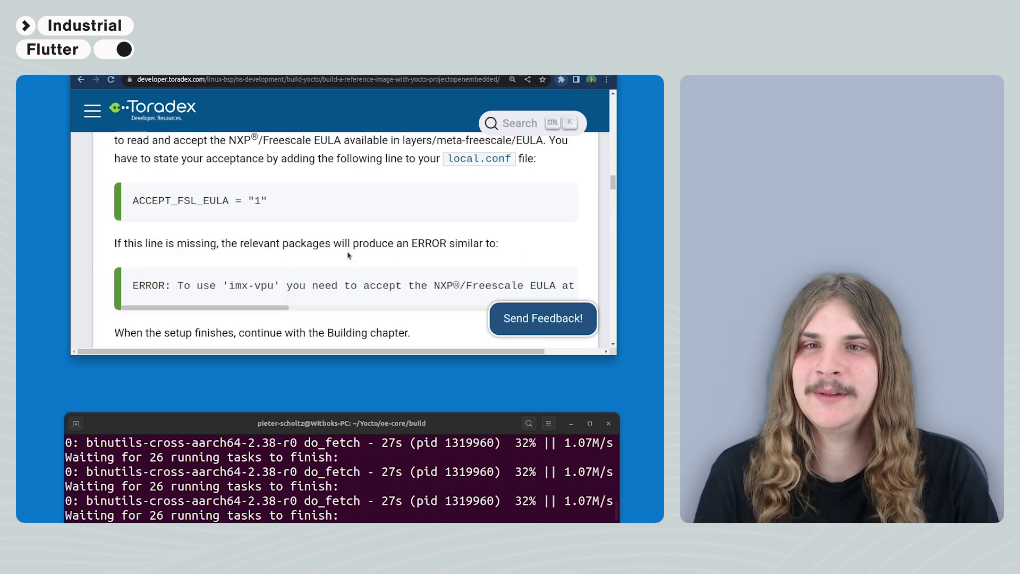
pyautogui.hscroll(3, 239, 290)
pyautogui.hscroll(-3, 231, 293)
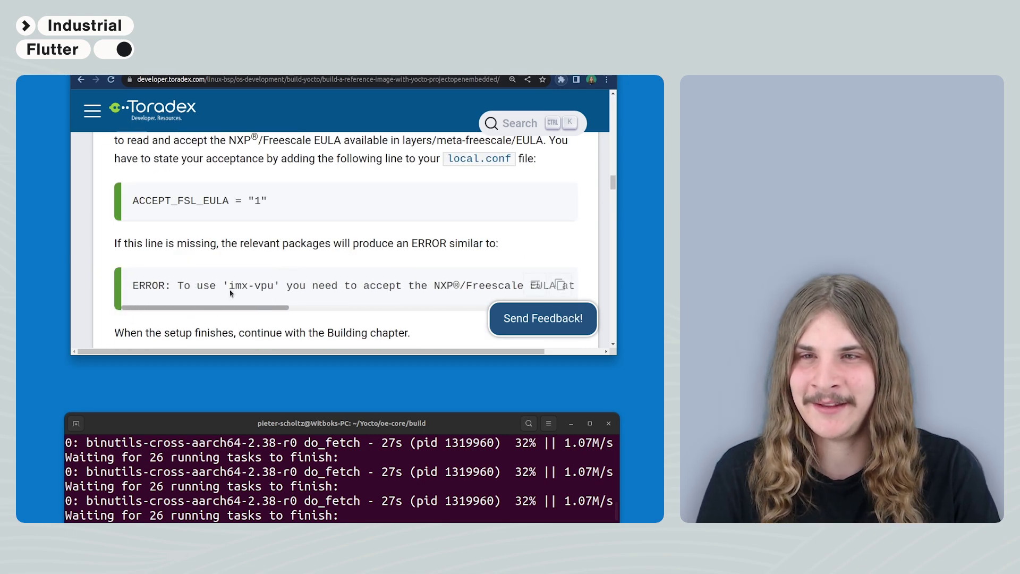
pyautogui.moveTo(268, 200); pyautogui.dragTo(143, 200)
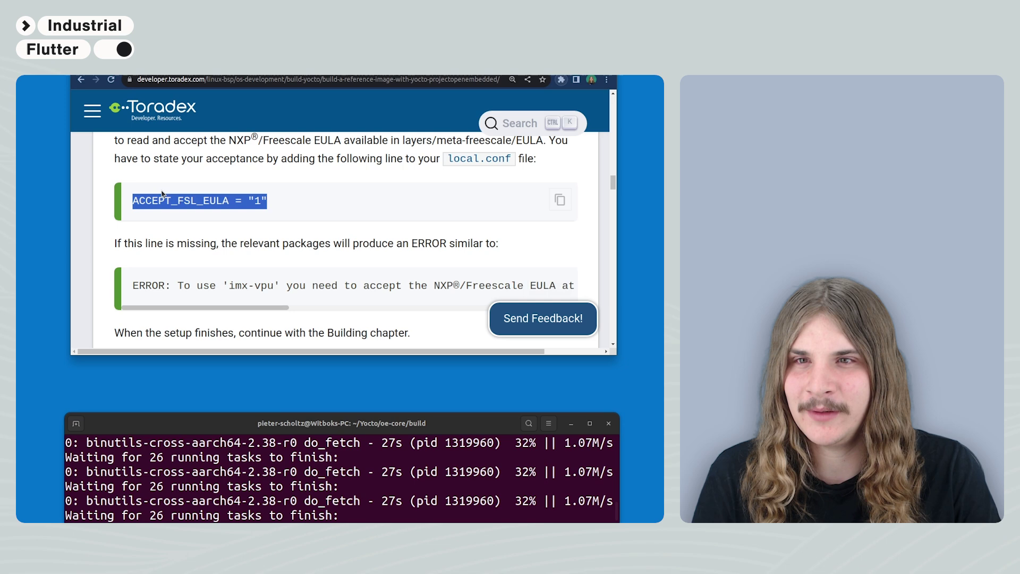
pyautogui.rightClick(162, 194)
pyautogui.click(225, 204)
pyautogui.moveTo(351, 413); pyautogui.dragTo(359, 75)
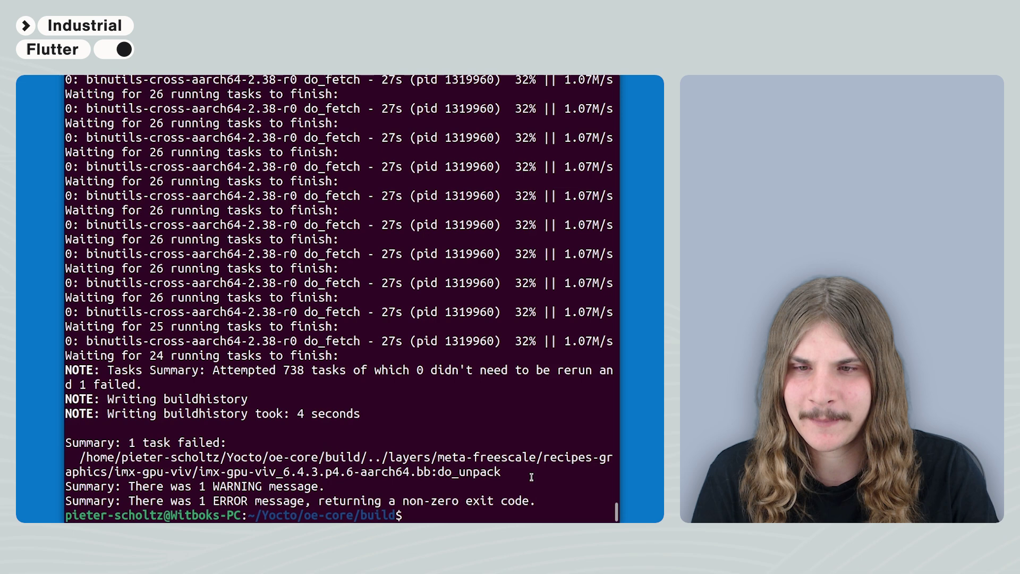
pyautogui.write('cd ..')
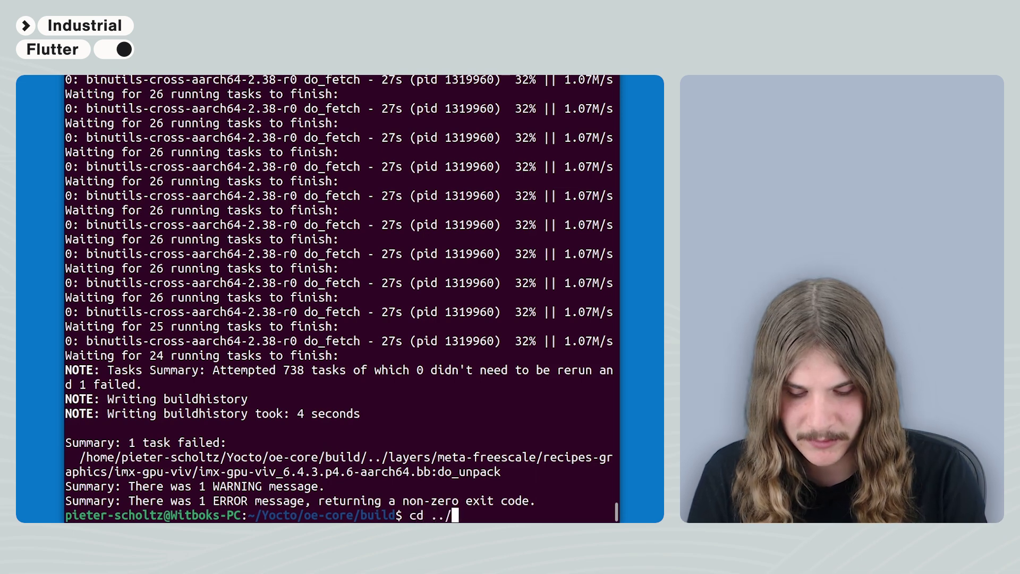
pyautogui.write('/co')
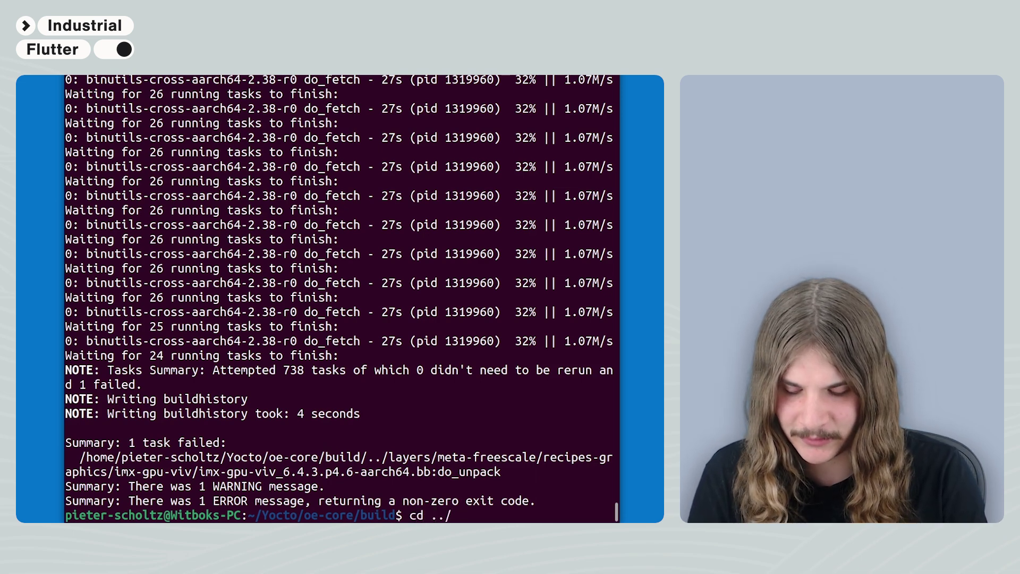
pyautogui.write('nf')
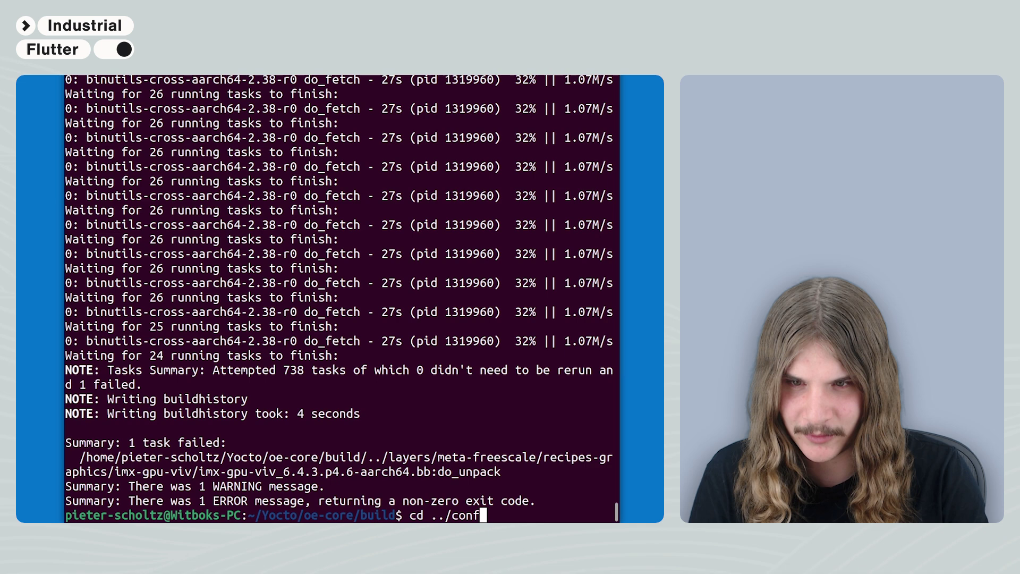
# Move into the build's conf folder and open local.conf in nano.
pyautogui.press('Return')
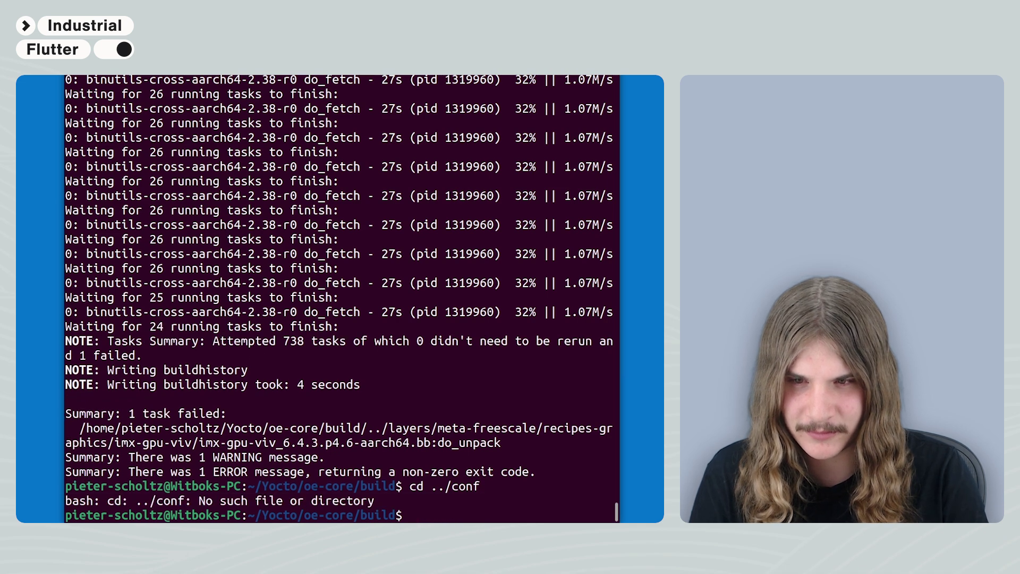
pyautogui.write('ls')
pyautogui.press('Return')
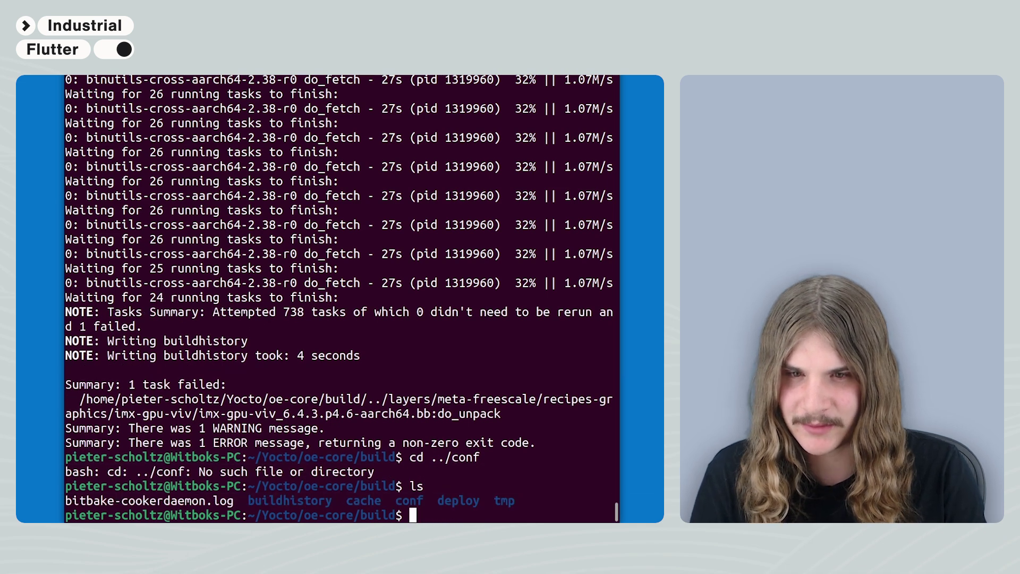
pyautogui.write('cd conf')
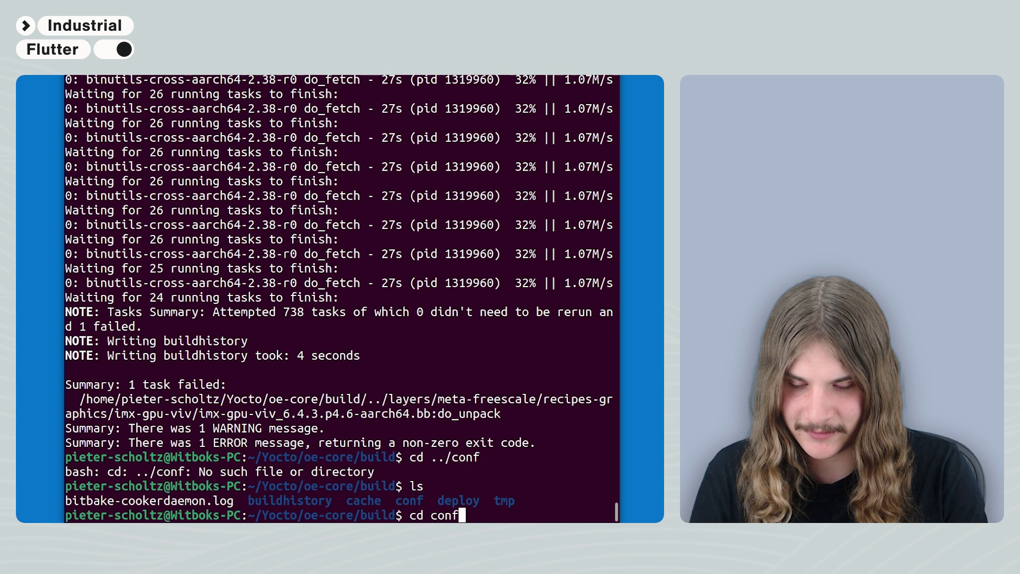
pyautogui.press('Return')
pyautogui.write('ls')
pyautogui.press('Return')
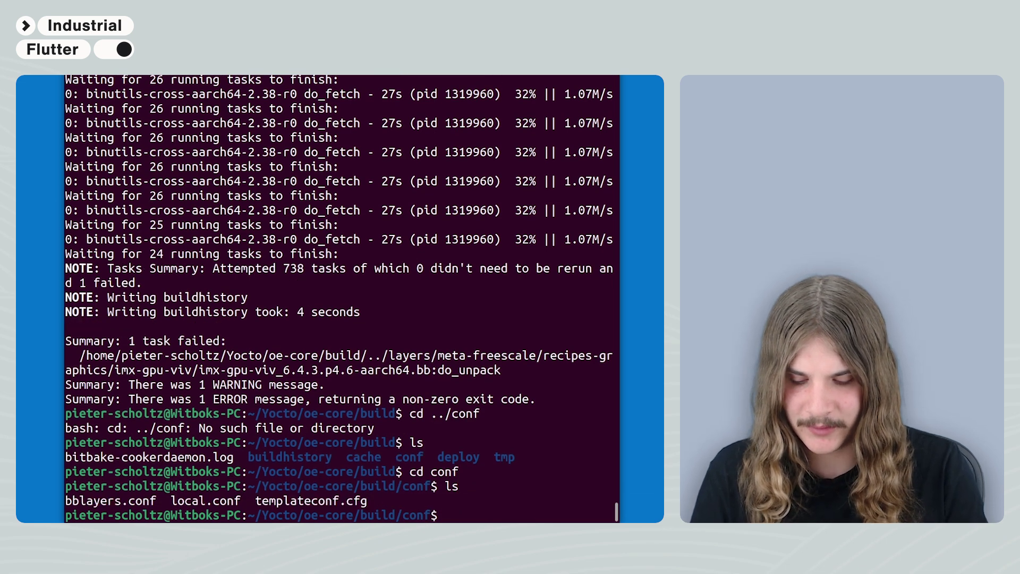
pyautogui.write('nano lo')
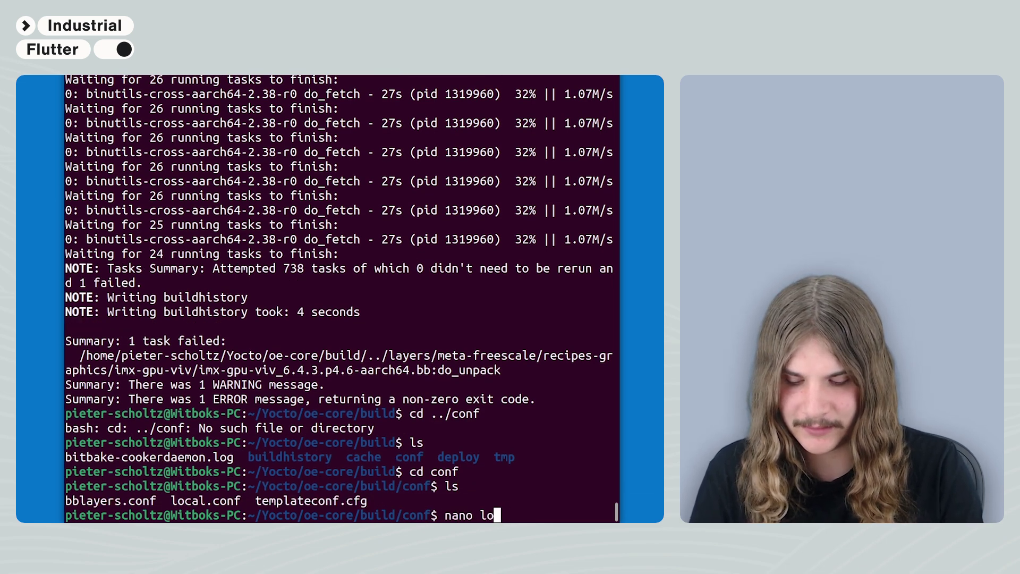
pyautogui.write('cal.con')
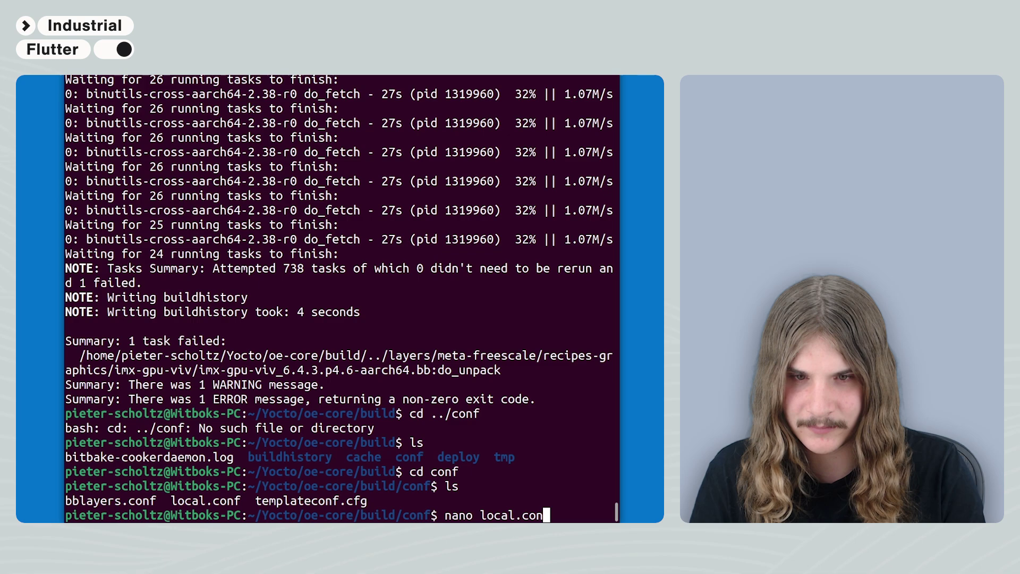
pyautogui.write('f')
pyautogui.press('Return')
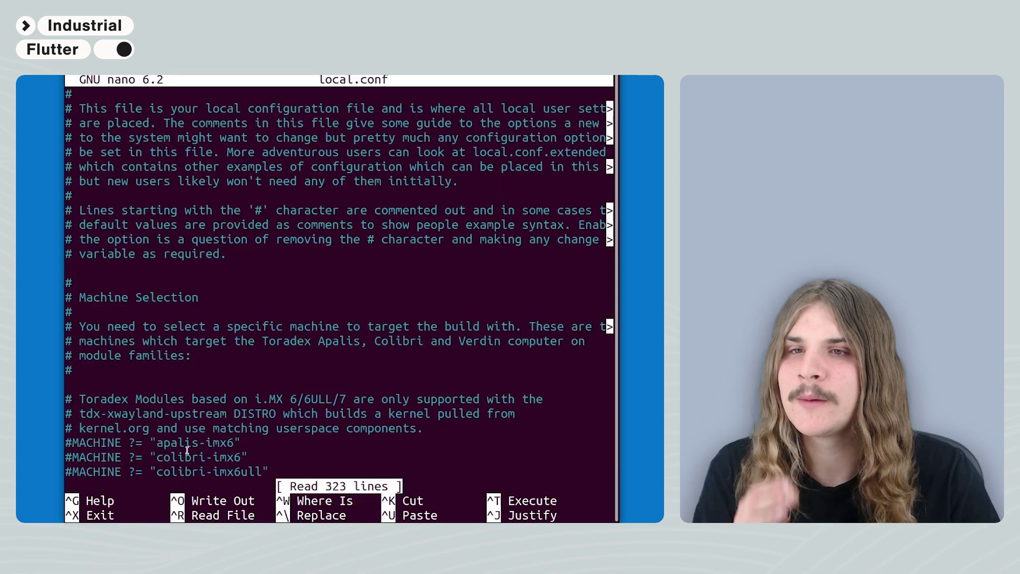
pyautogui.scroll(-15, 187, 451)
pyautogui.scroll(-15, 269, 365)
pyautogui.scroll(-15, 279, 319)
pyautogui.scroll(-15, 291, 240)
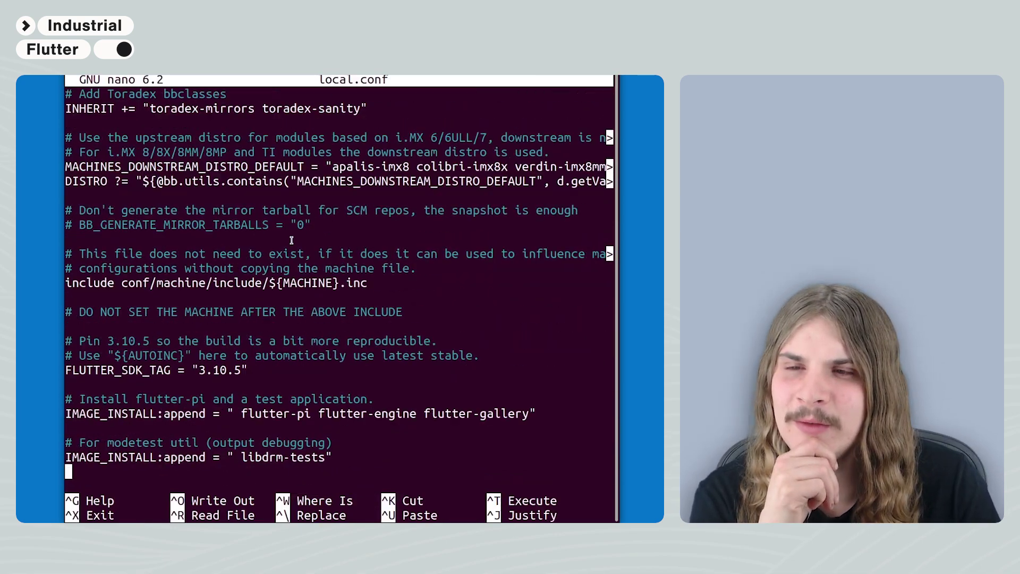
# Append ACCEPT_FSL_EULA = "1" to the end of local.conf and save it.
pyautogui.press('Return')
pyautogui.rightClick(100, 477)
pyautogui.click(130, 406)
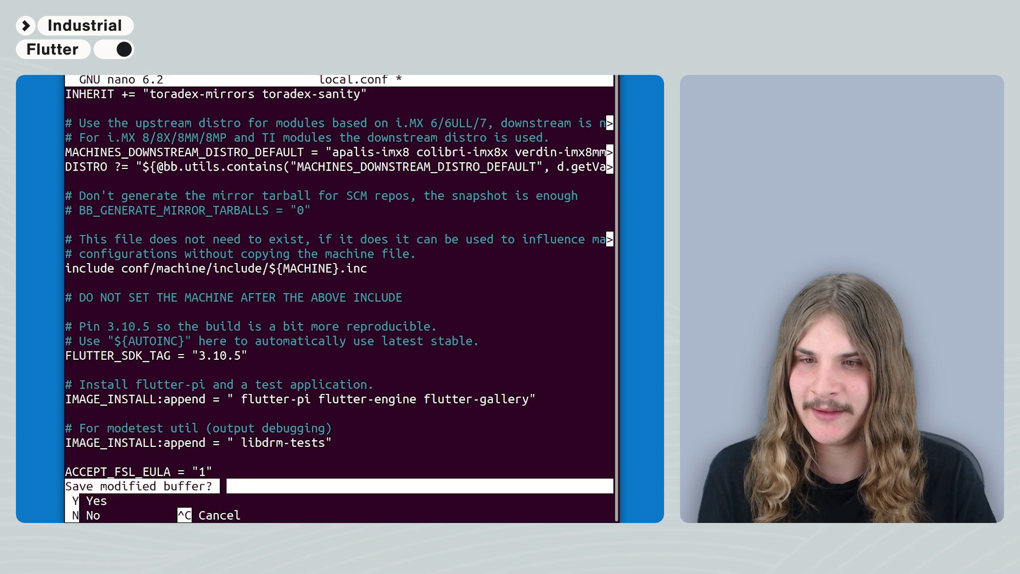
pyautogui.press('y')
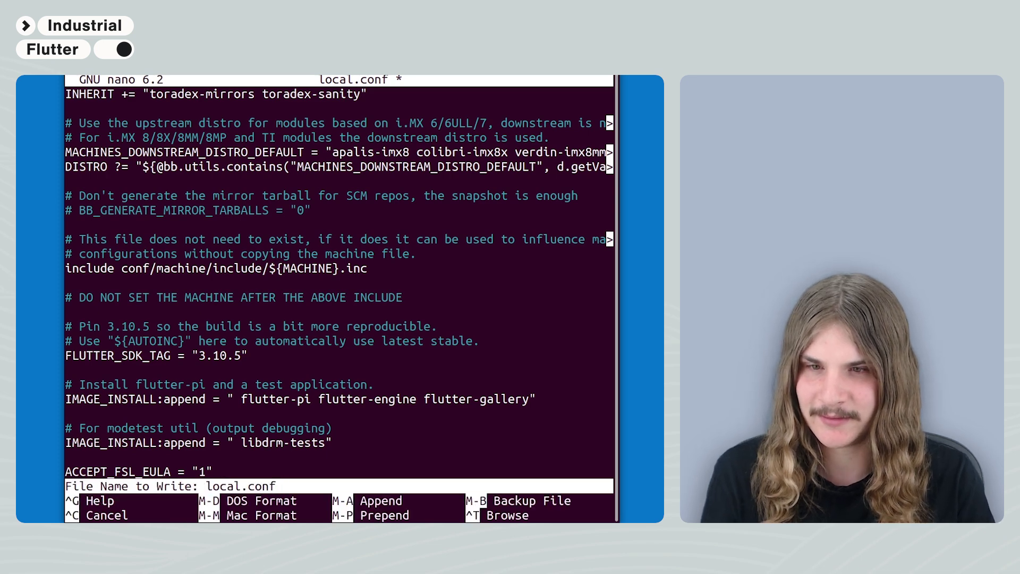
pyautogui.press('Return')
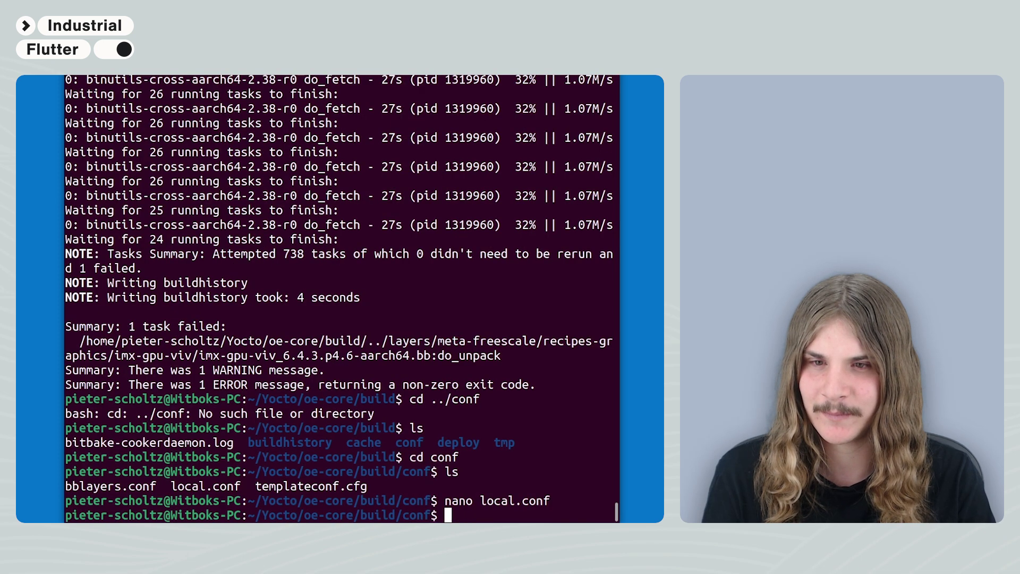
pyautogui.write('cd ..')
# Return to the build folder and rerun bitbake tdx-reference-minimal-image with -k.
pyautogui.press('Return')
pyautogui.write('nano local.conf')
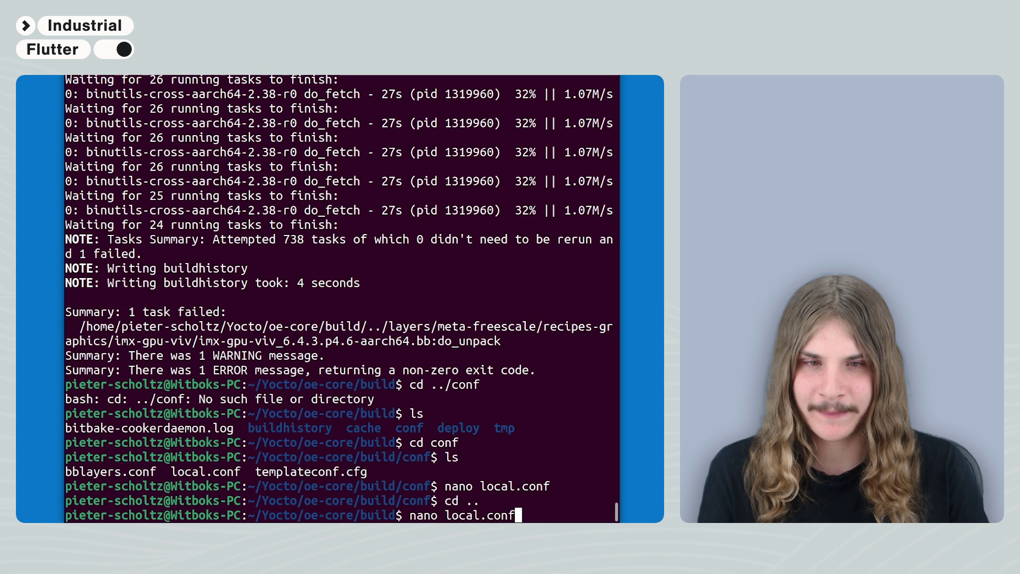
pyautogui.write('. export')
pyautogui.press('Up')
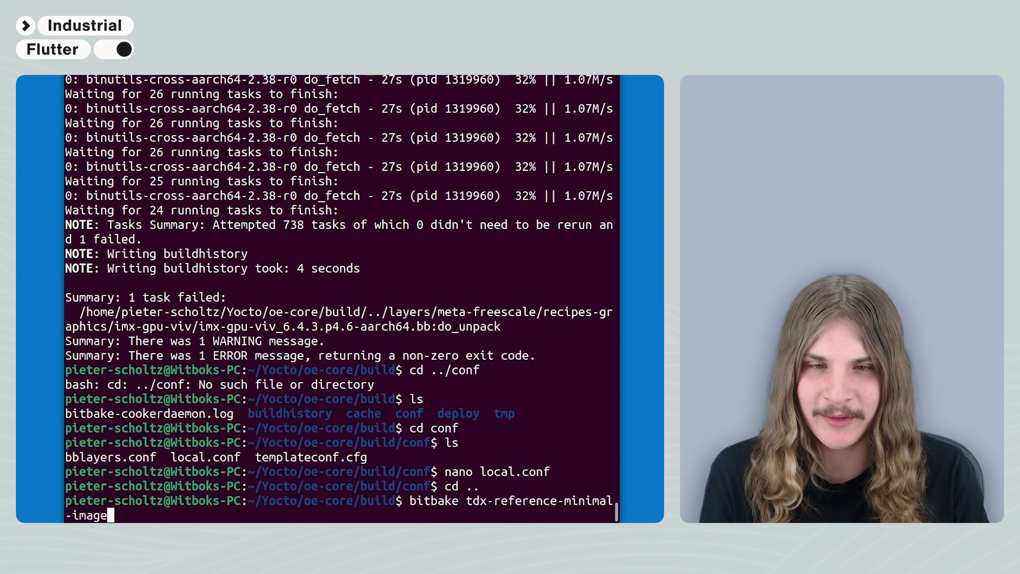
pyautogui.press('Left')
pyautogui.press('Left')
pyautogui.press('Left')
pyautogui.press('Left')
pyautogui.press('Left')
pyautogui.press('Left')
pyautogui.press('Left')
pyautogui.press('Left')
pyautogui.press('Left')
pyautogui.press('Left')
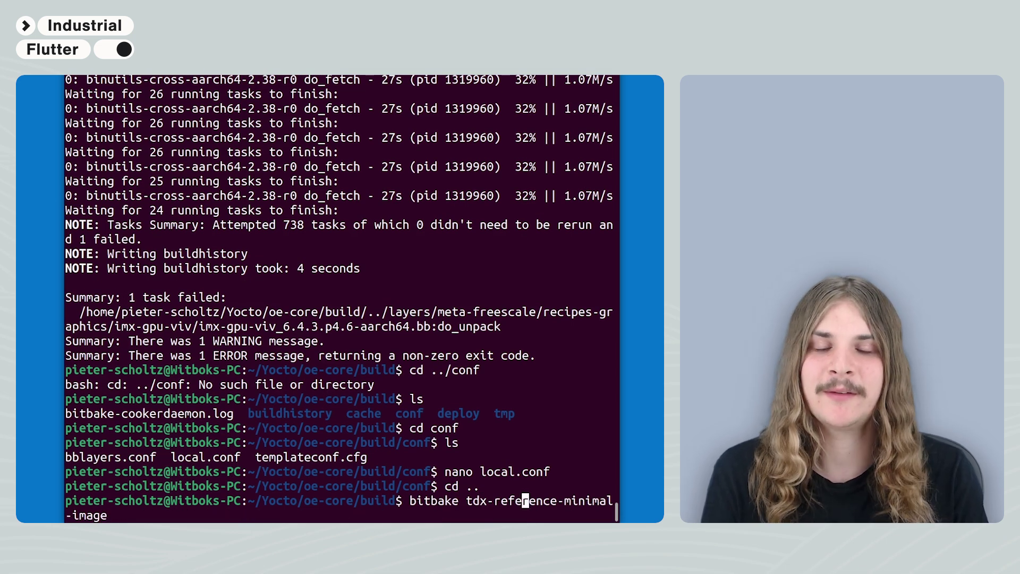
pyautogui.press('Left')
pyautogui.write('-k')
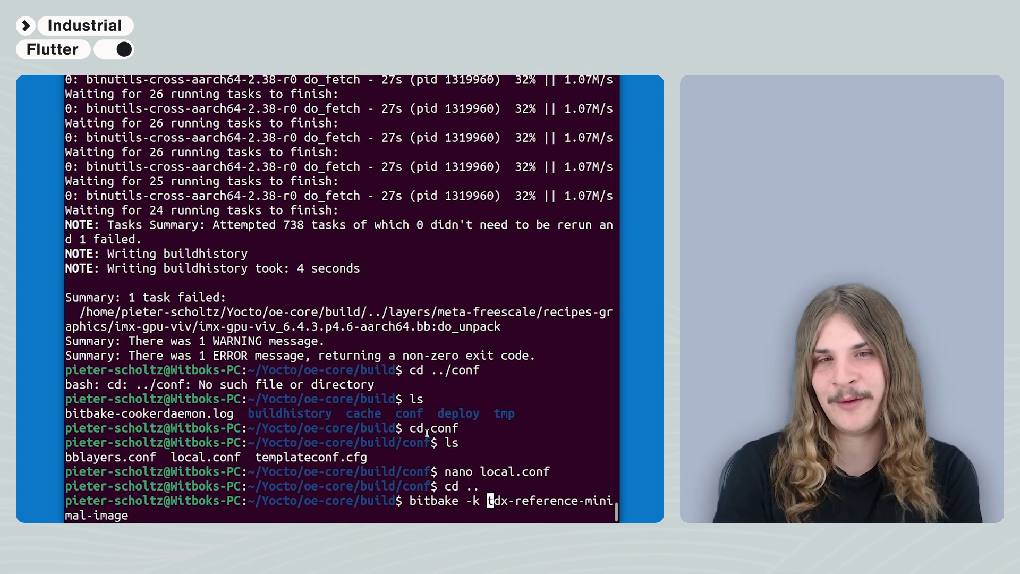
pyautogui.press('Right')
pyautogui.press('Right')
pyautogui.press('Right')
pyautogui.press('Right')
pyautogui.press('Right')
pyautogui.press('Right')
pyautogui.press('Right')
pyautogui.press('Return')
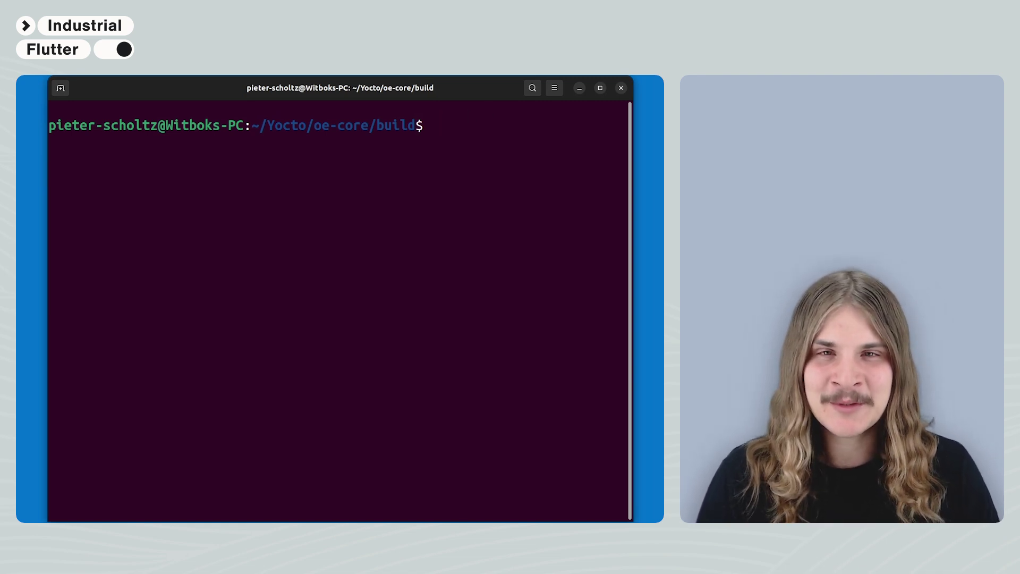
pyautogui.write('bitbake -k tdx-reference-minimal-image')
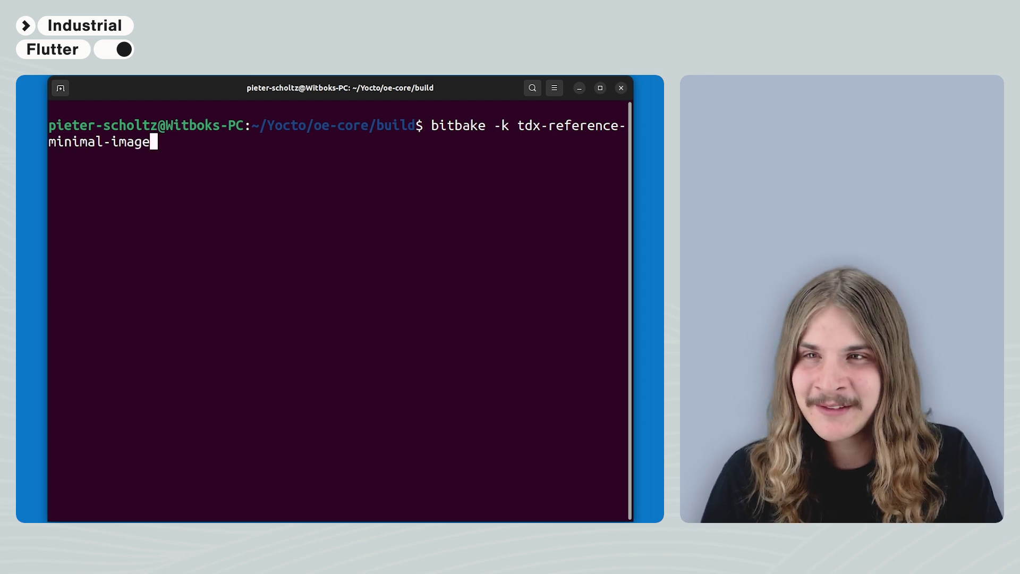
# Run bitbake -k tdx-reference-minimal-image and review the finished build output.
pyautogui.press('Return')
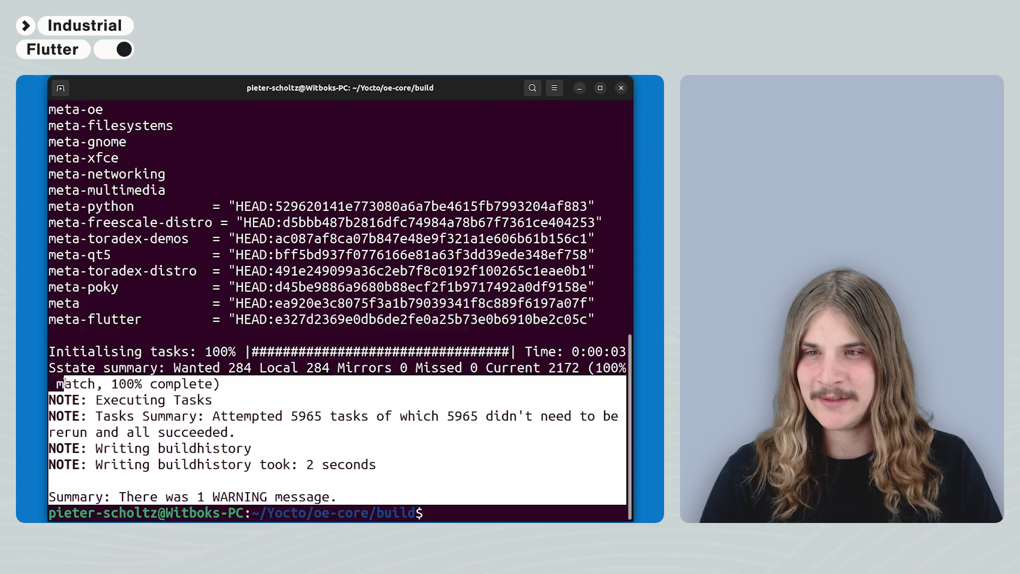
pyautogui.moveTo(72, 383); pyautogui.dragTo(56, 354)
pyautogui.click(391, 390)
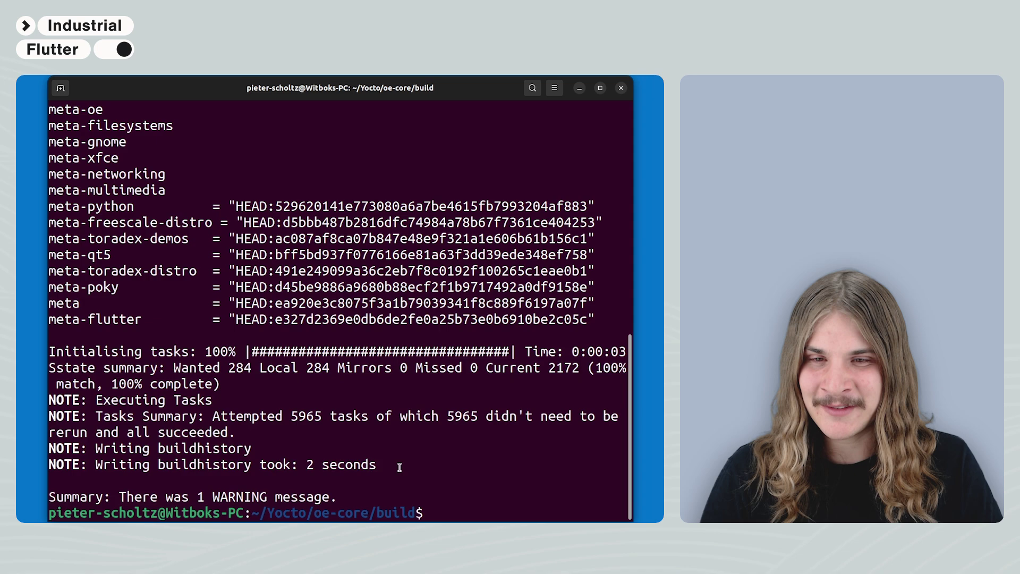
pyautogui.scroll(6, 500, 302)
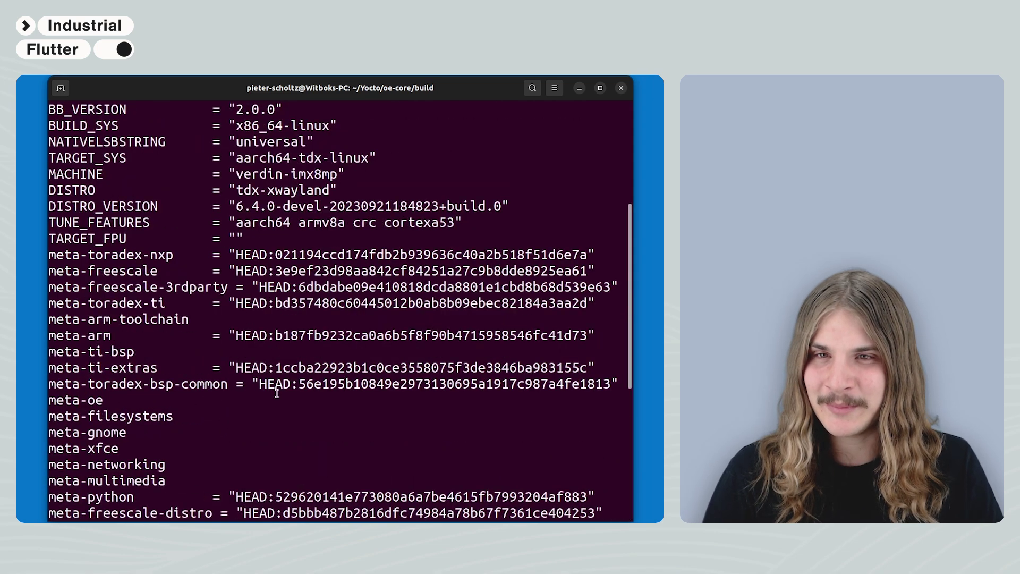
pyautogui.scroll(4, 500, 302)
# Highlight the WARNING lines showing the gstreamer bbappend file path.
pyautogui.moveTo(596, 275); pyautogui.dragTo(52, 238)
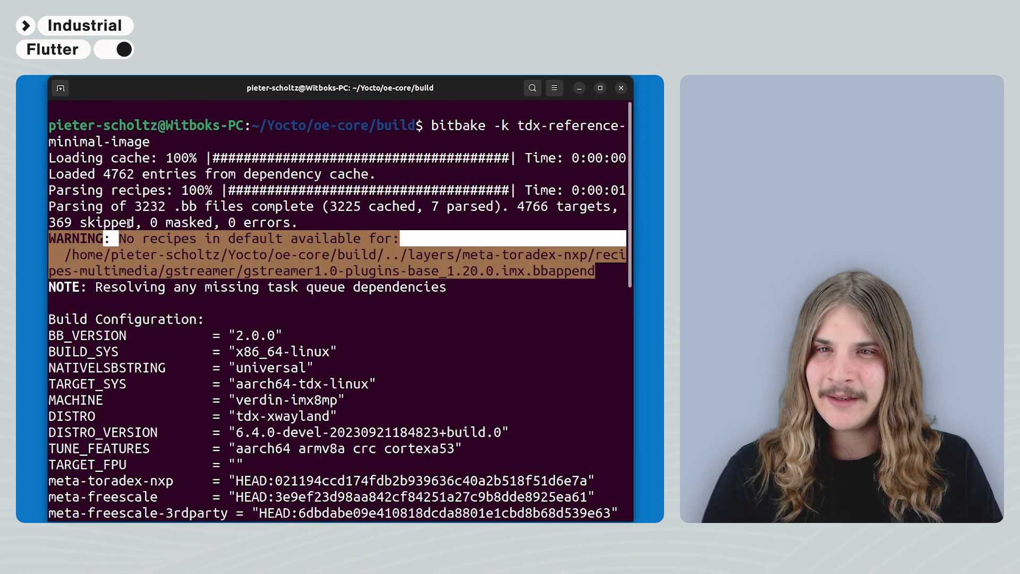
pyautogui.click(211, 255)
pyautogui.moveTo(152, 271)
pyautogui.mouseDown()
pyautogui.moveTo(600, 257)
pyautogui.moveTo(596, 275)
pyautogui.mouseUp()
pyautogui.click(568, 251)
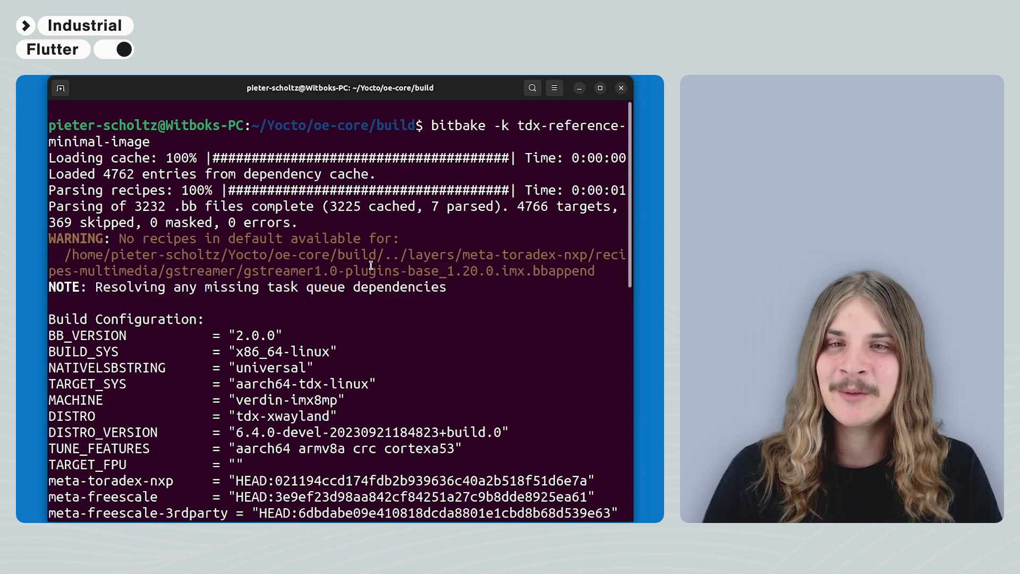
pyautogui.moveTo(597, 275); pyautogui.dragTo(65, 255)
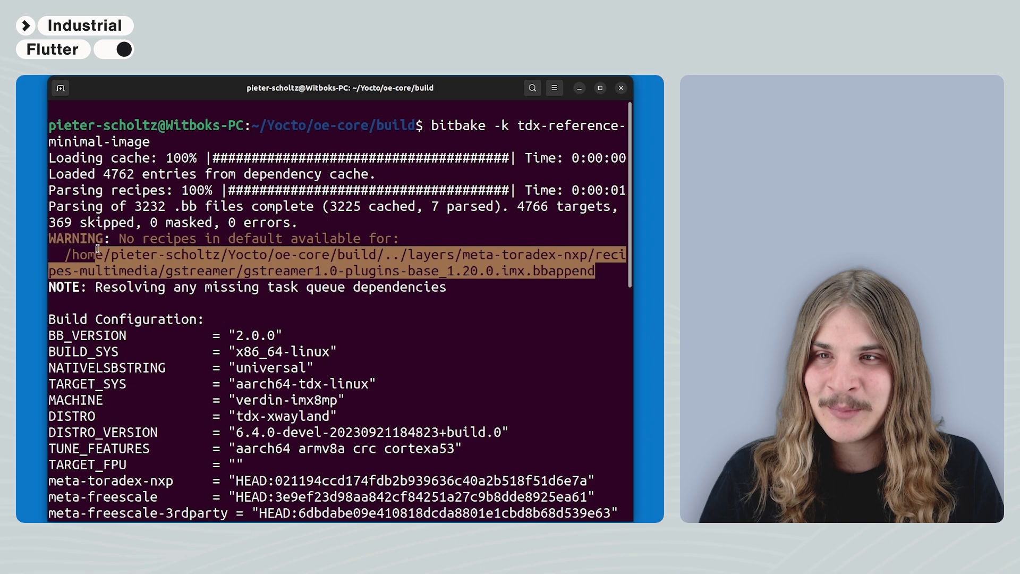
pyautogui.click(342, 236)
pyautogui.scroll(-5, 526, 318)
pyautogui.scroll(-6, 526, 319)
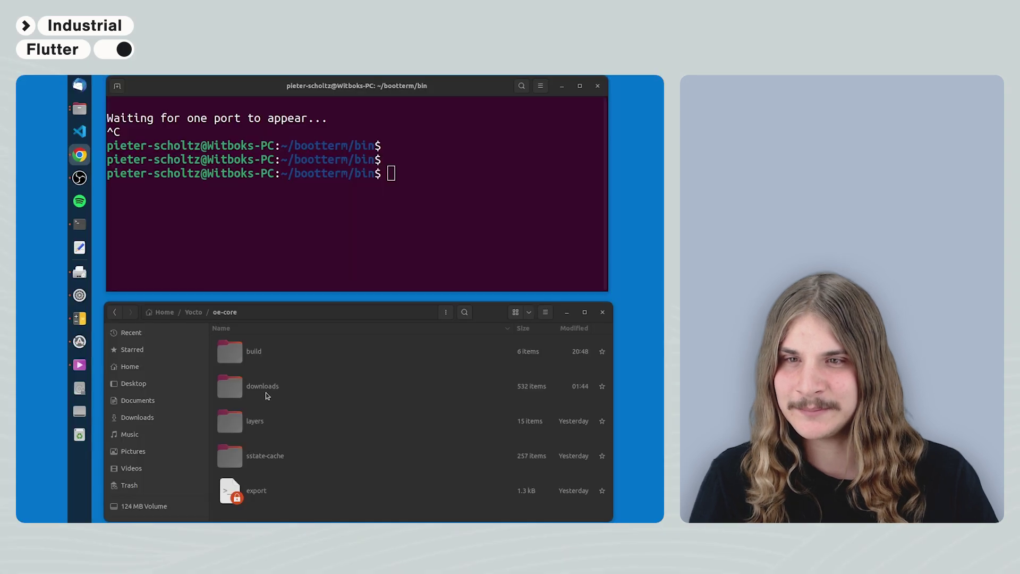
# Browse through build, deploy and images to the verdin-imx8mp folder.
pyautogui.doubleClick(260, 353)
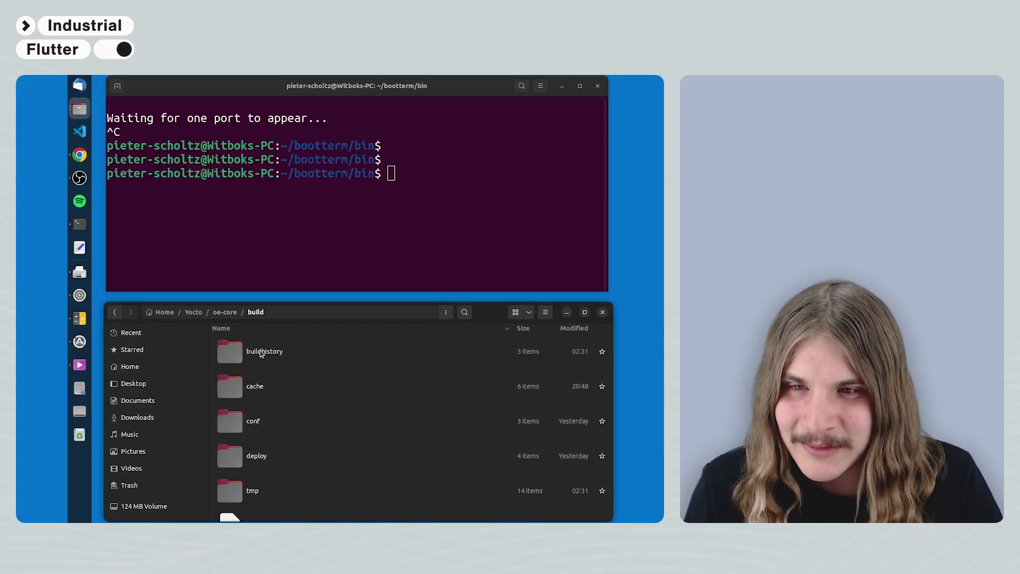
pyautogui.scroll(-1, 263, 466)
pyautogui.scroll(1, 263, 466)
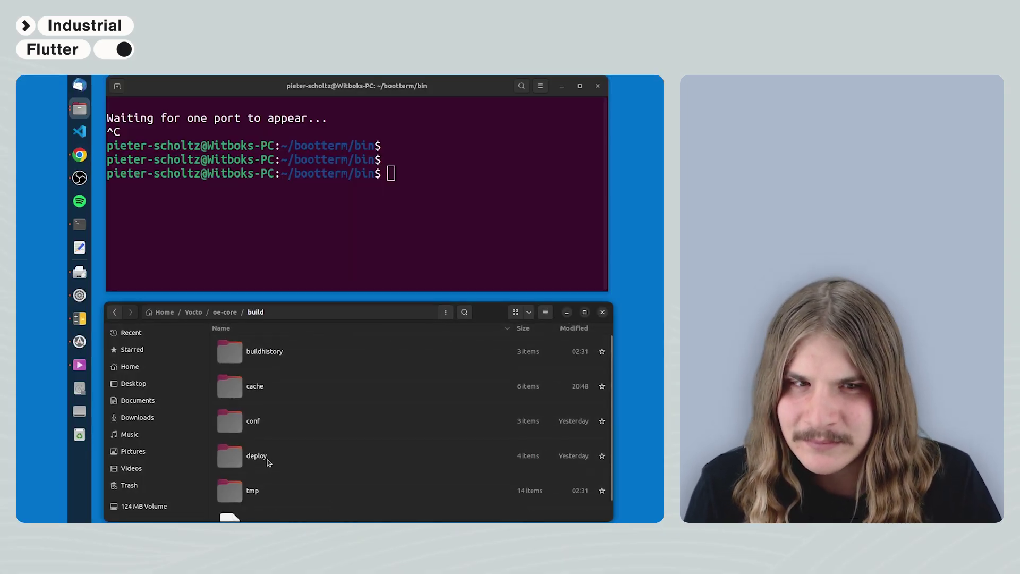
pyautogui.doubleClick(257, 456)
pyautogui.doubleClick(257, 353)
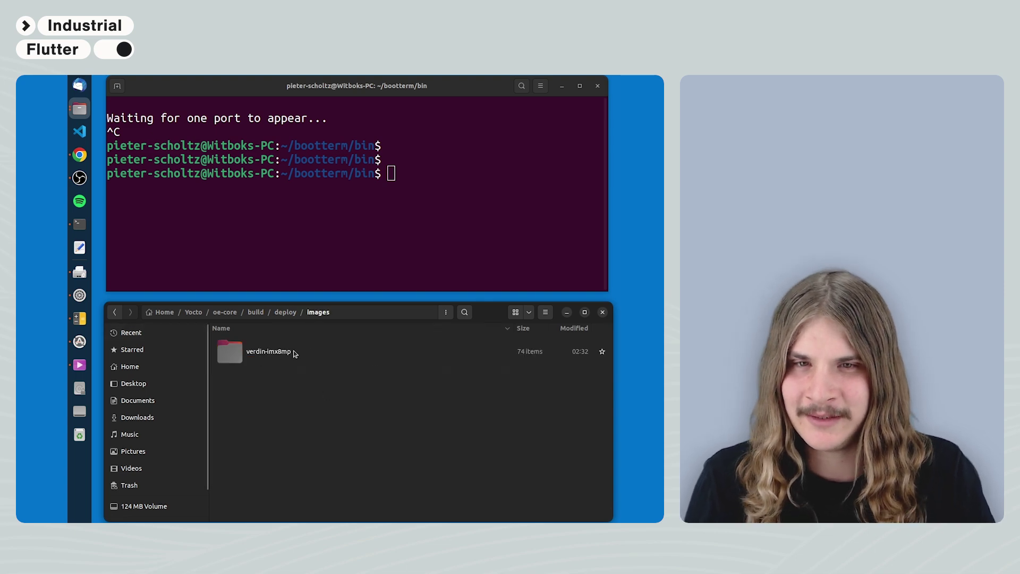
pyautogui.doubleClick(280, 352)
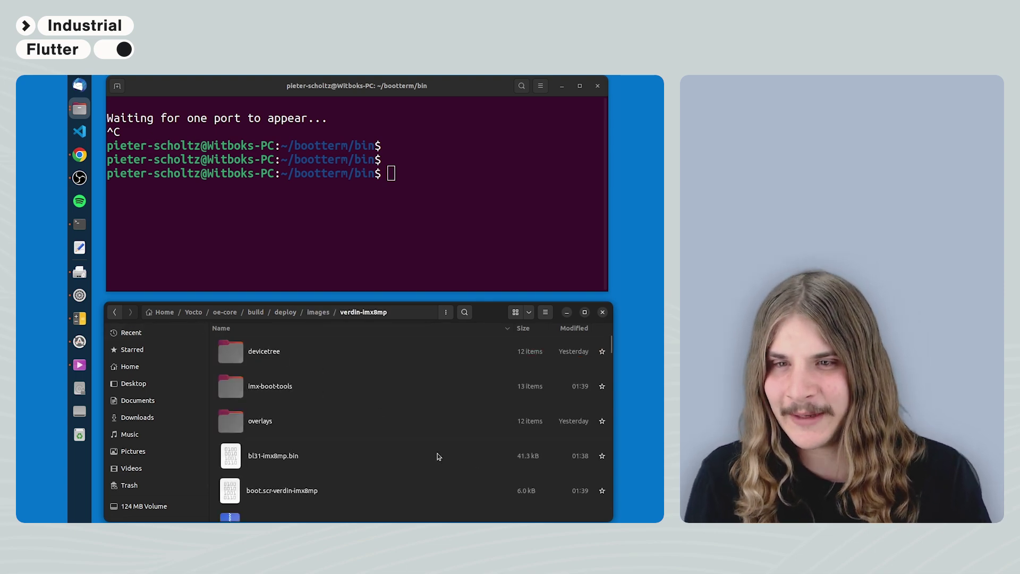
pyautogui.scroll(-5, 470, 414)
pyautogui.scroll(3, 487, 394)
pyautogui.scroll(2, 464, 396)
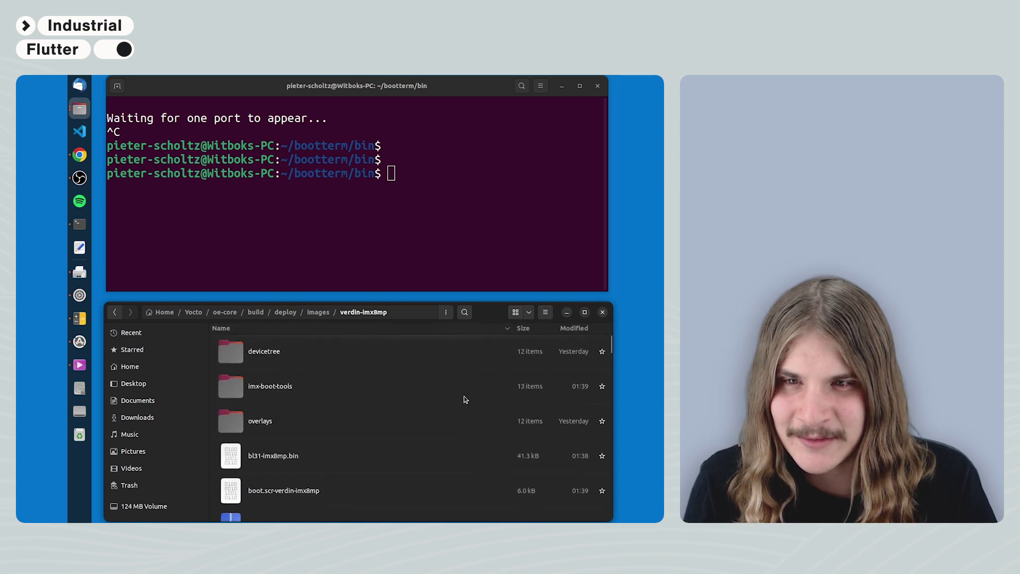
# Search for 'Tezi' and copy the resulting Tezi .tar image.
pyautogui.click(464, 313)
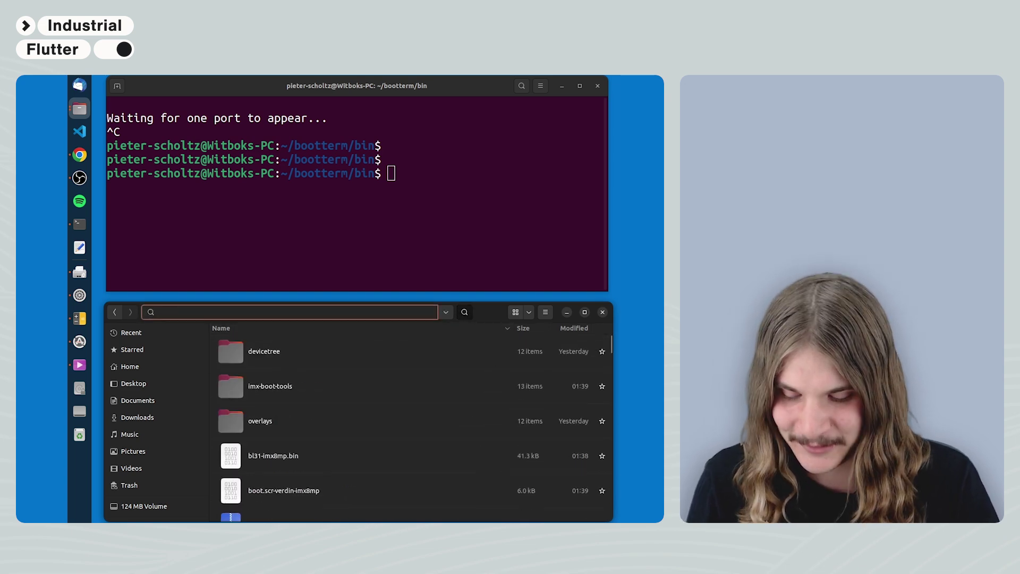
pyautogui.write('Tezi')
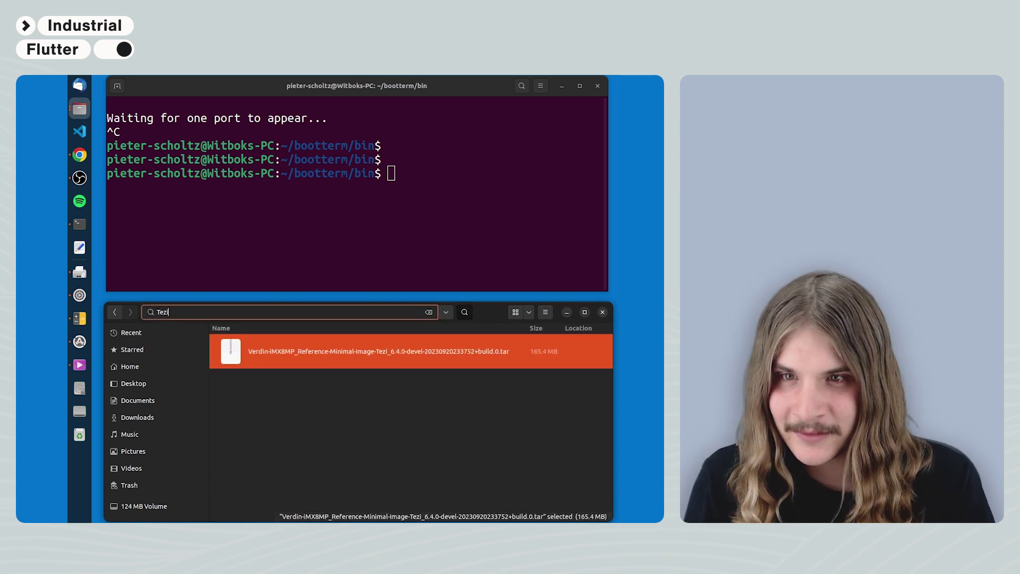
pyautogui.rightClick(343, 355)
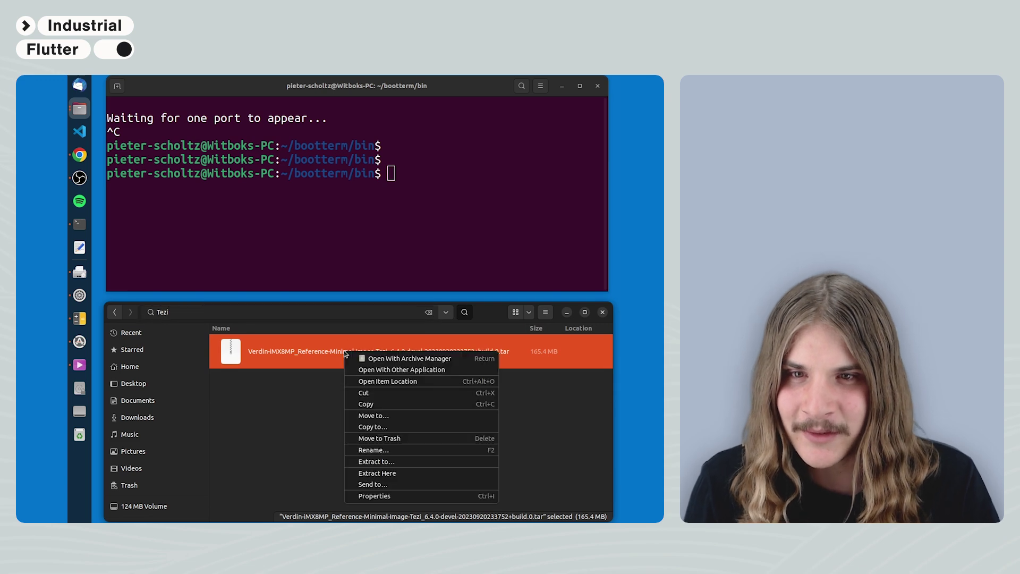
pyautogui.click(379, 403)
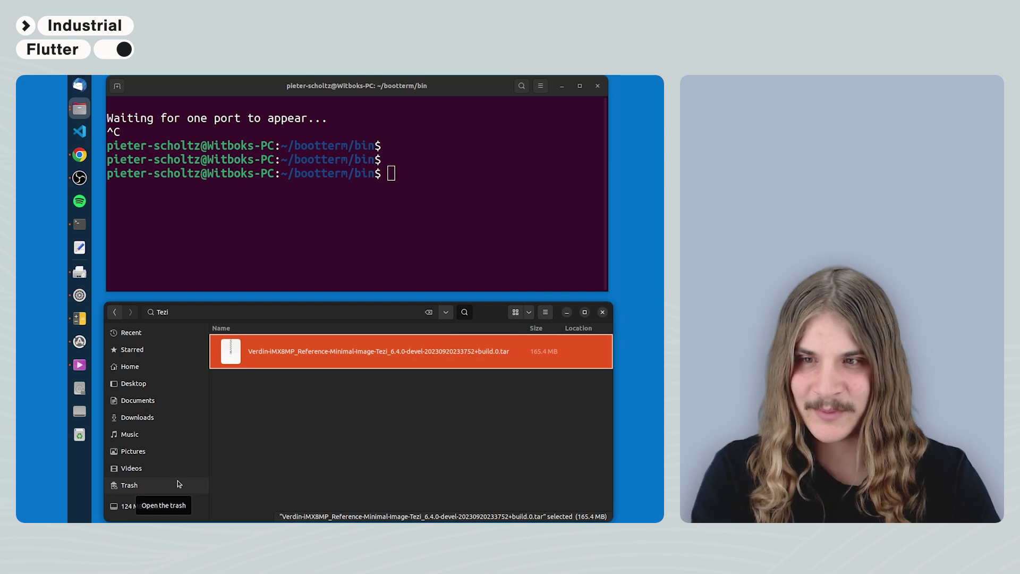
# Paste the Tezi tar image onto the Plate USB drive.
pyautogui.click(182, 496)
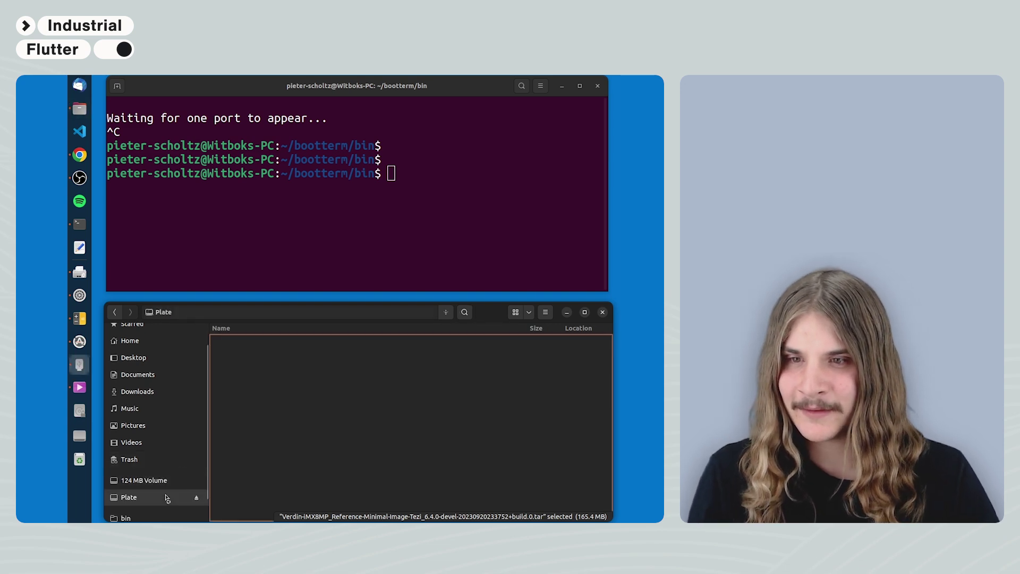
pyautogui.rightClick(376, 367)
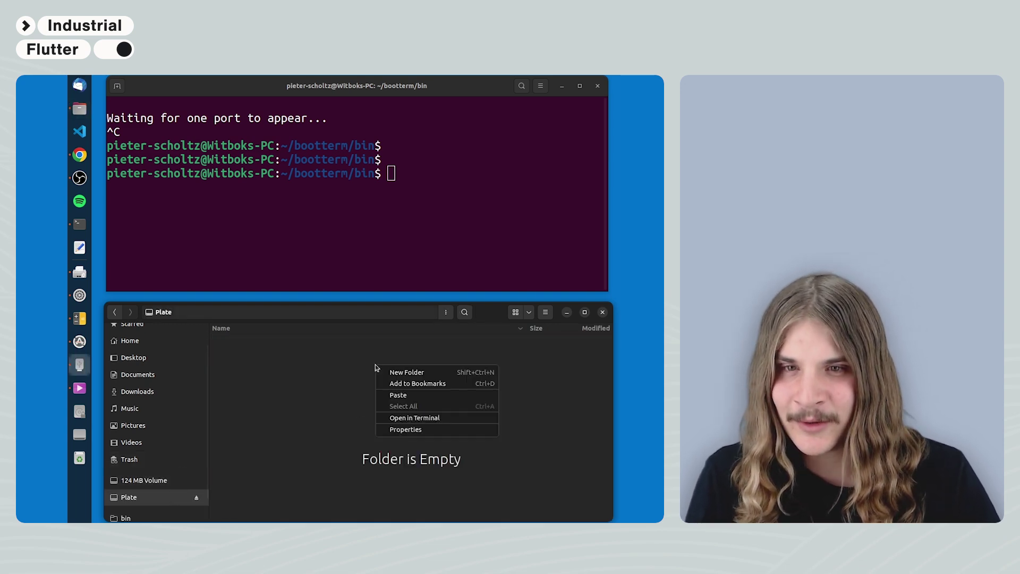
pyautogui.click(418, 396)
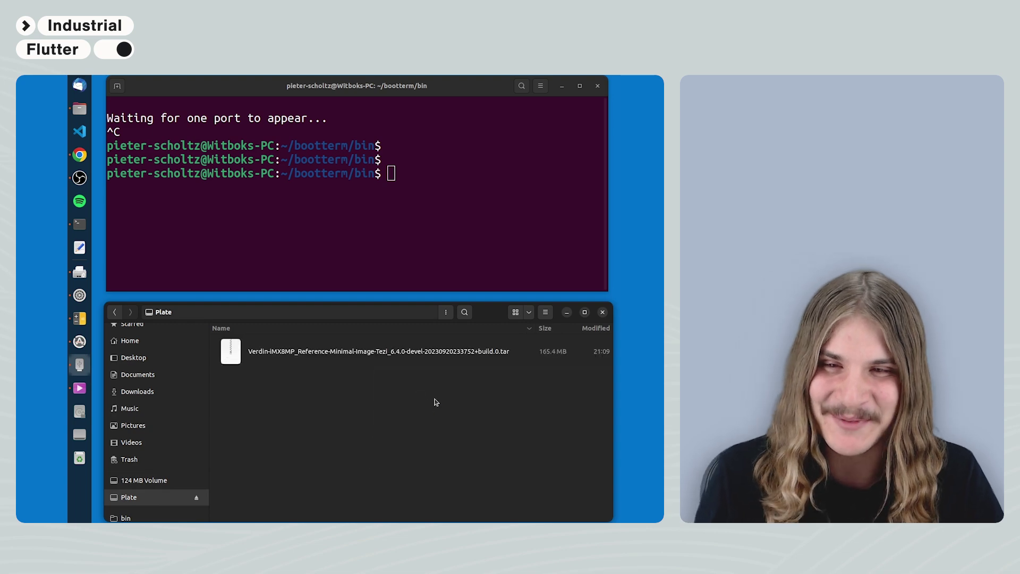
pyautogui.click(496, 312)
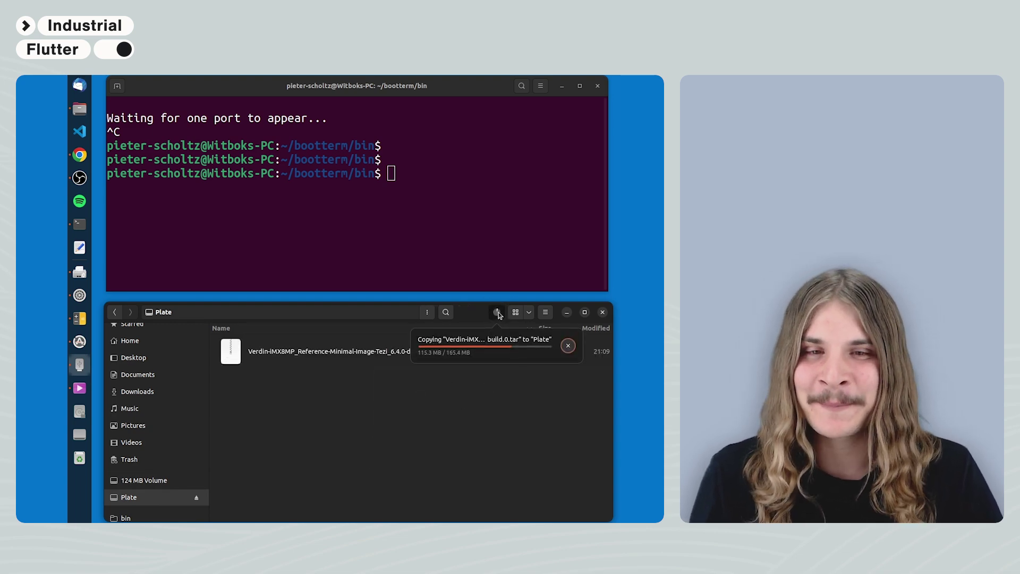
# Extract the Tezi tar archive directly on the Plate drive.
pyautogui.click(466, 356)
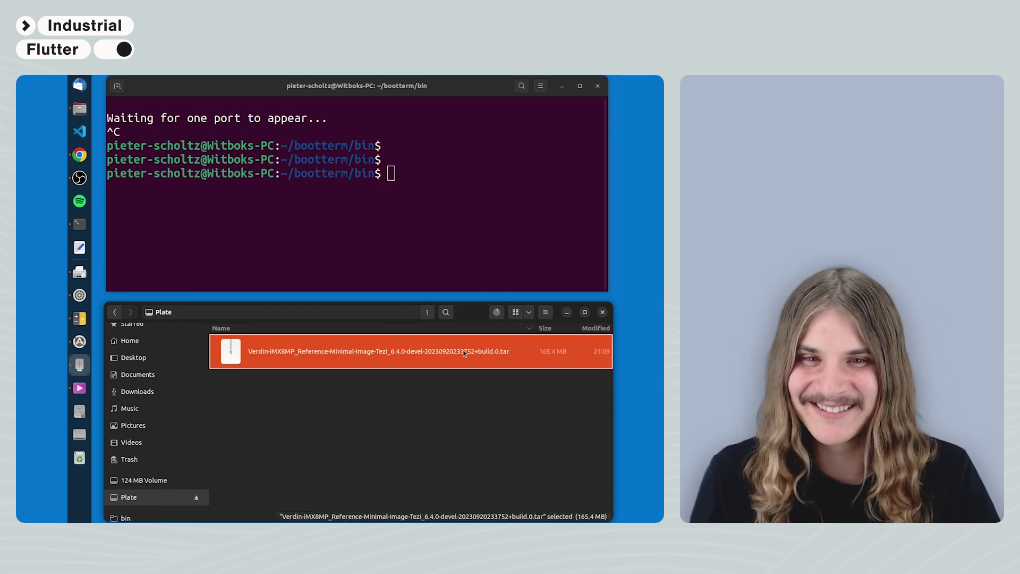
pyautogui.rightClick(462, 350)
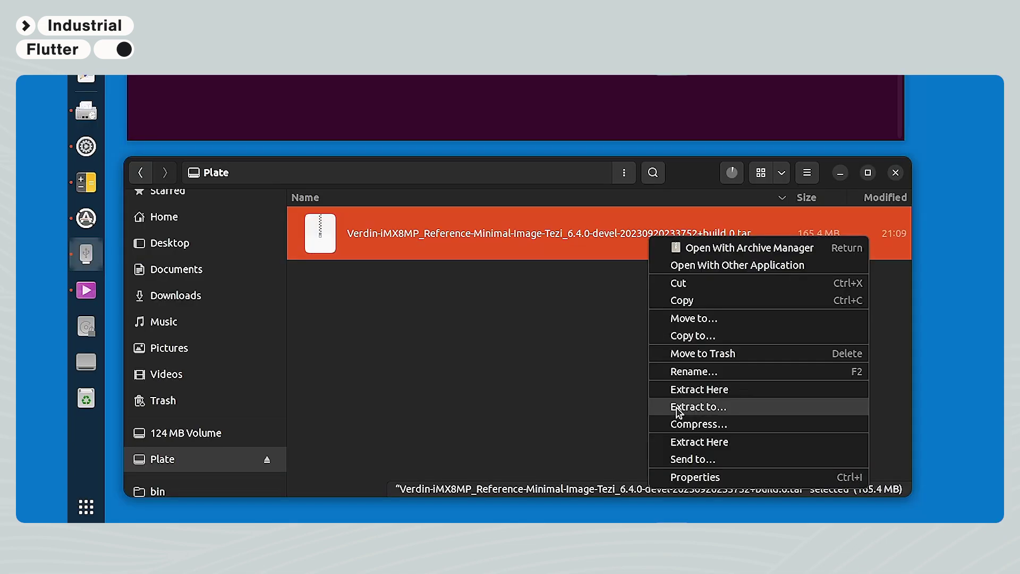
pyautogui.click(707, 394)
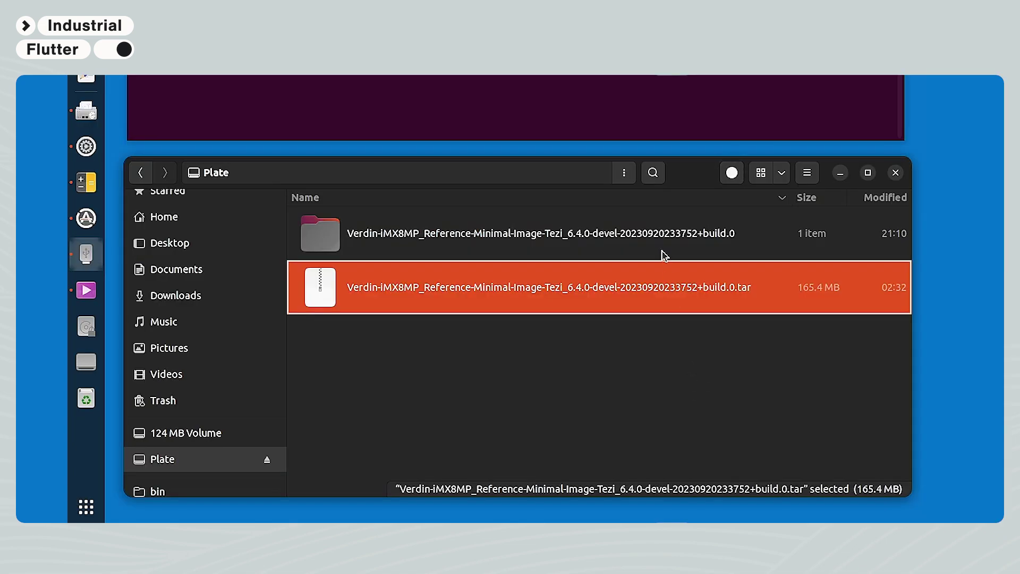
pyautogui.click(731, 173)
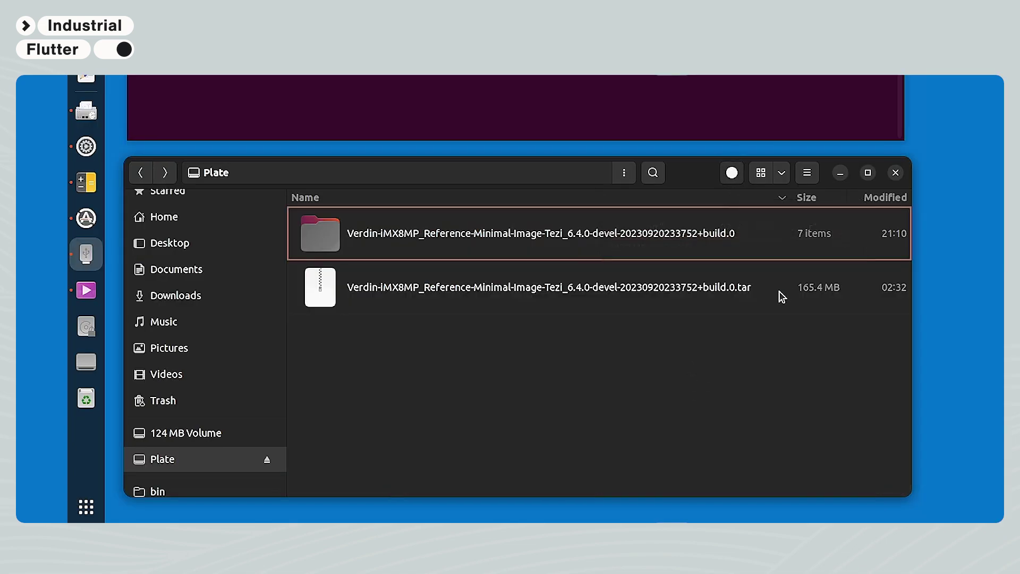
# Eject the Plate drive, retrying after the busy-volume warning.
pyautogui.click(267, 459)
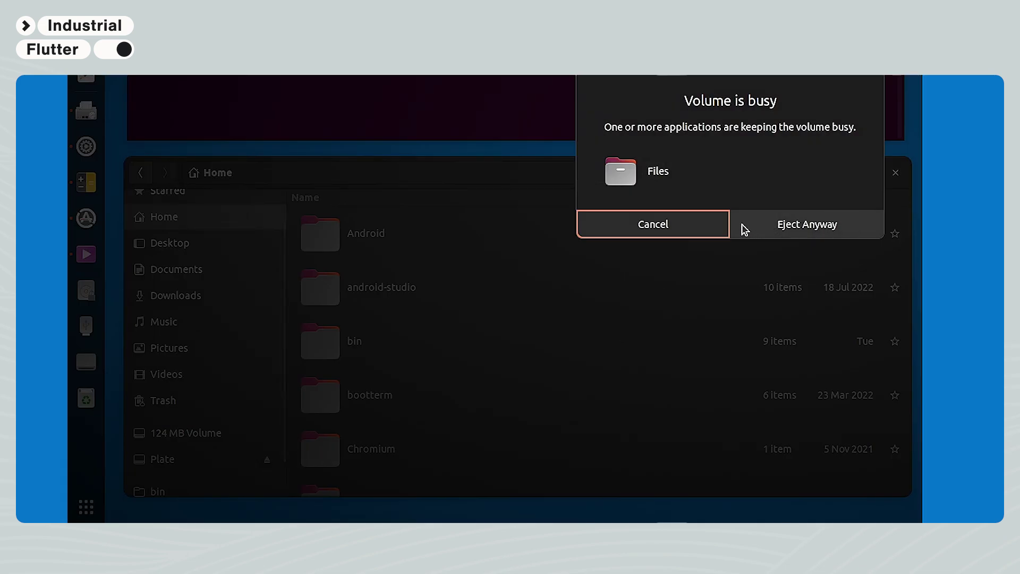
pyautogui.click(702, 226)
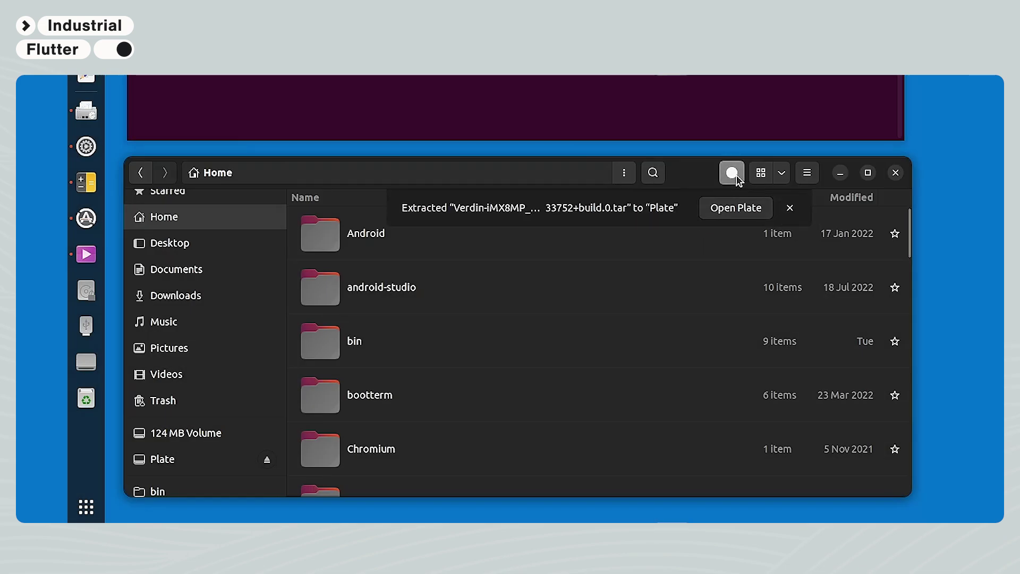
pyautogui.click(267, 460)
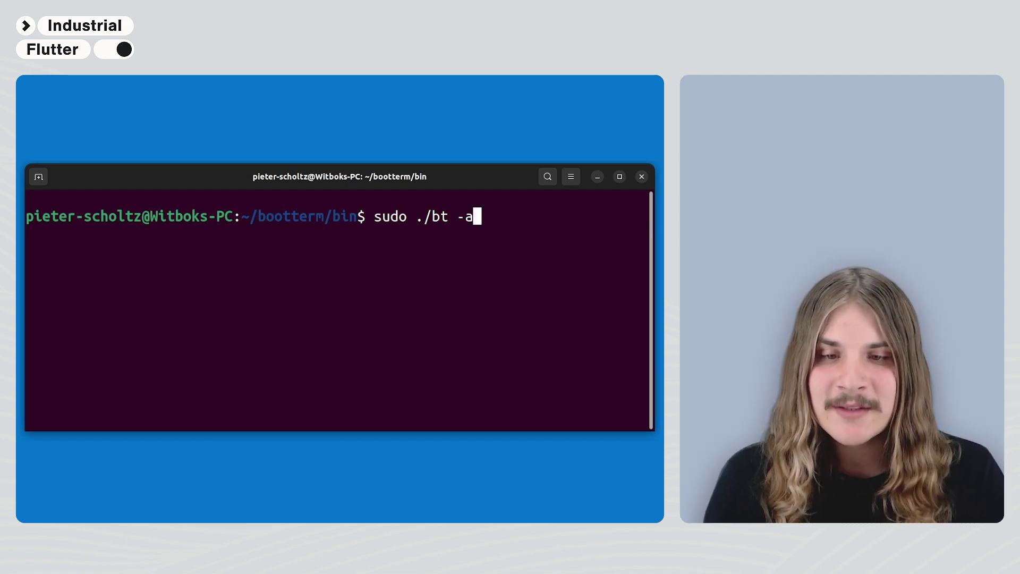
# Run sudo ./bt -a and enter the sudo password to reach the board's console.
pyautogui.press('Return')
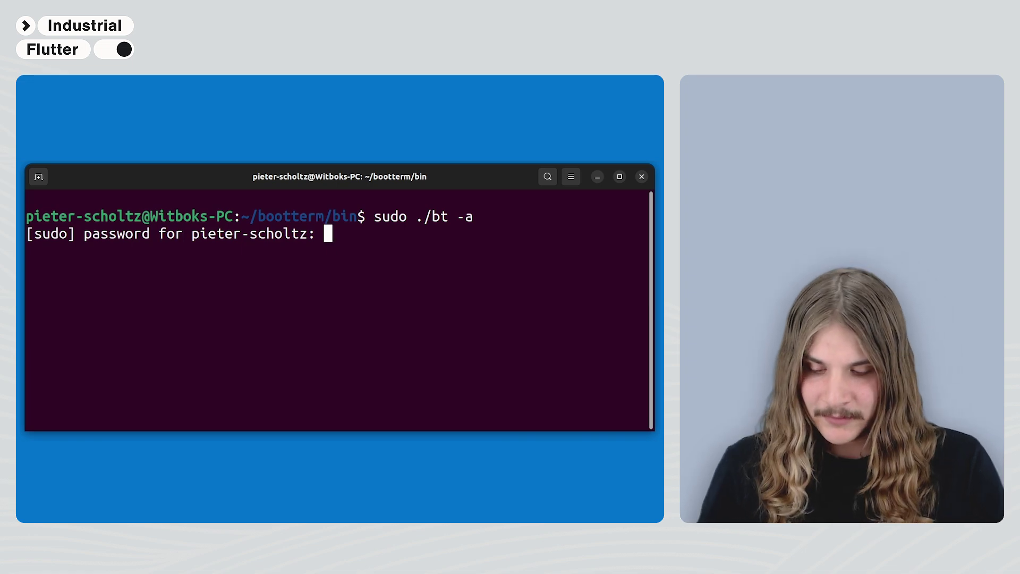
pyautogui.press('Return')
pyautogui.write('root')
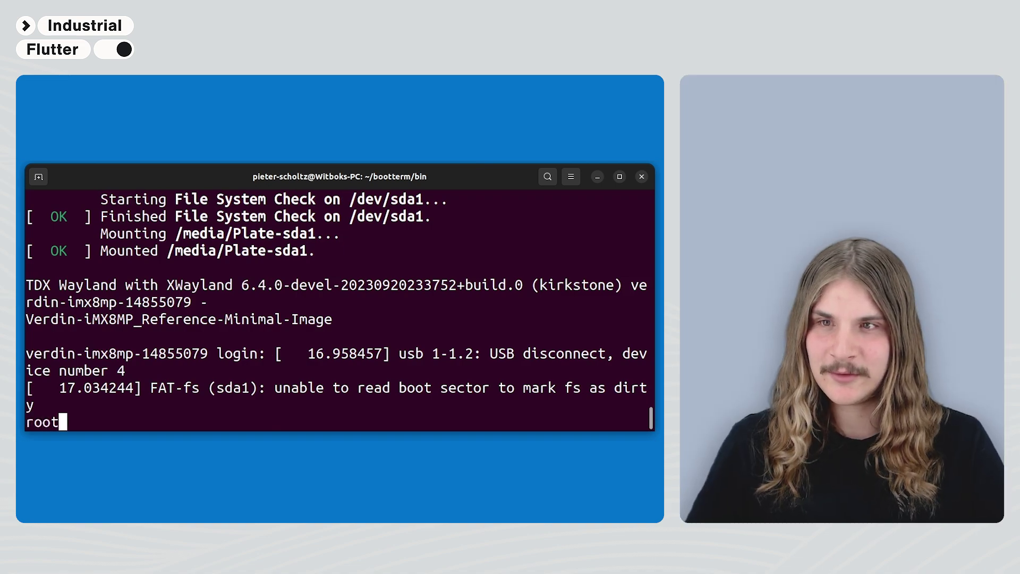
# Log in as root, list /, and enter /usr/share/flutter/gallery/3.10.5.
pyautogui.press('Return')
pyautogui.write('cd /')
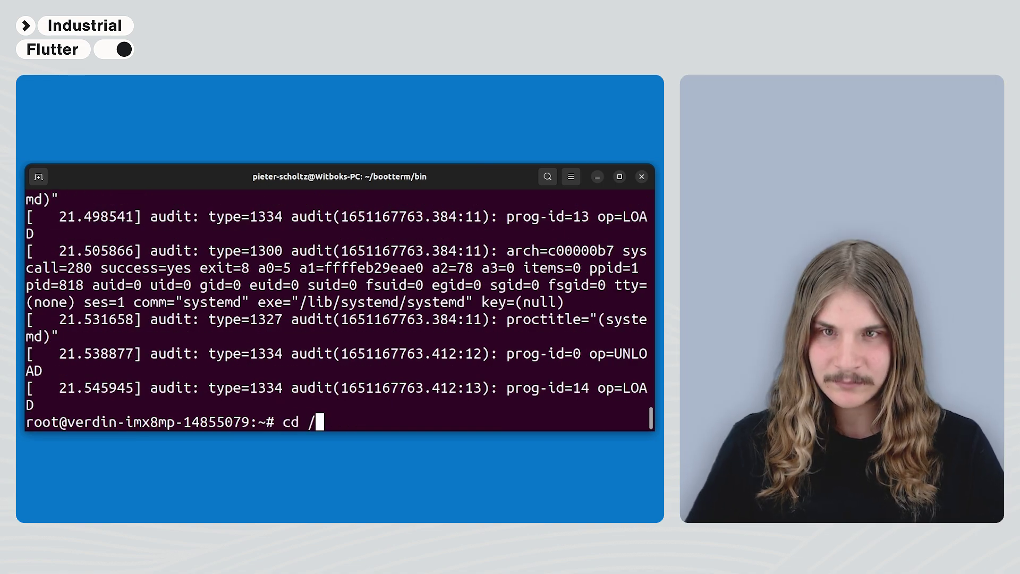
pyautogui.press('Return')
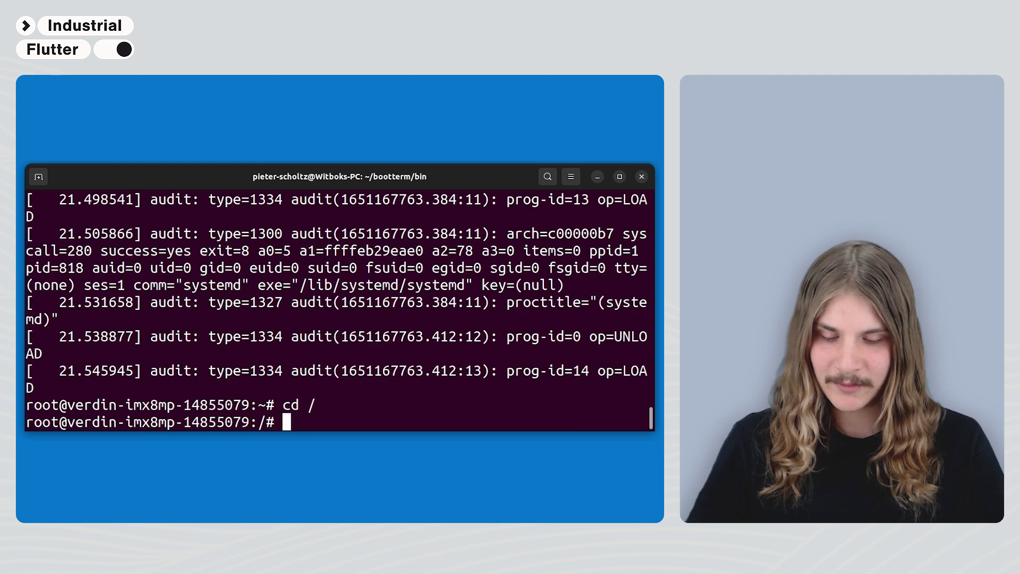
pyautogui.write('ls')
pyautogui.press('Return')
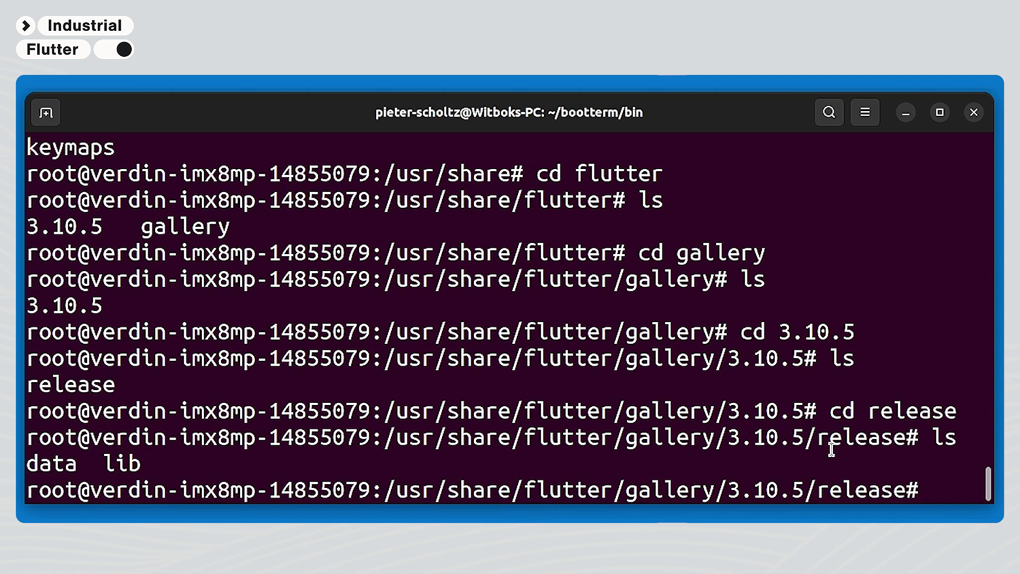
pyautogui.write('cd ..')
pyautogui.press('Return')
pyautogui.write('flutter-pi')
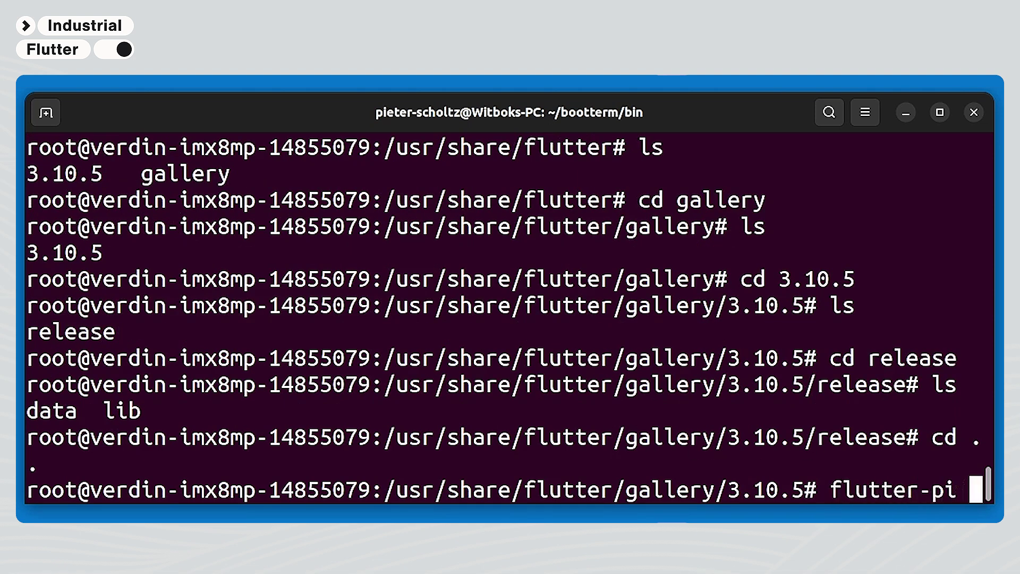
pyautogui.write('--release release')
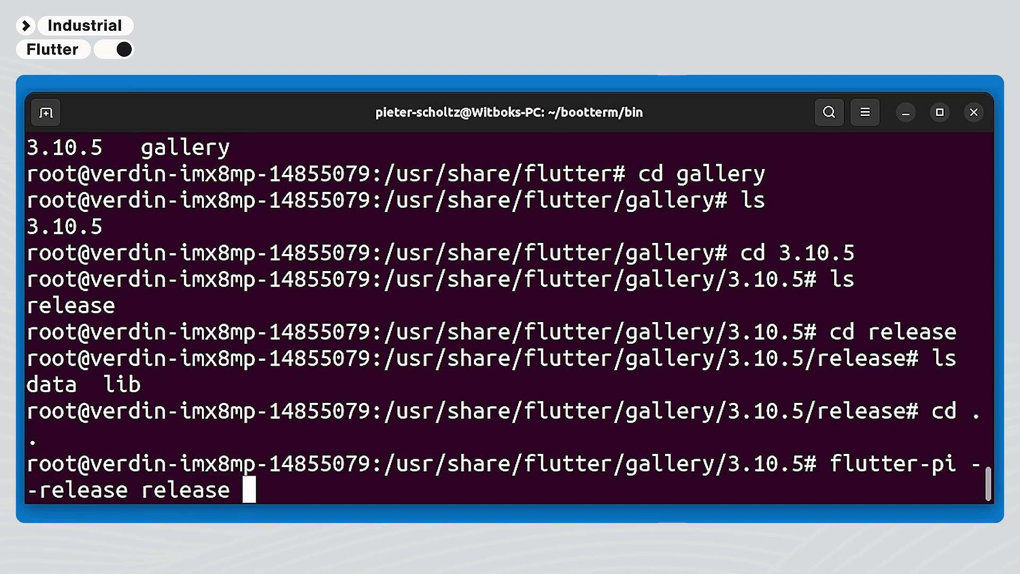
# Run flutter-pi --release release to start Flutter Gallery on the board.
pyautogui.press('Return')
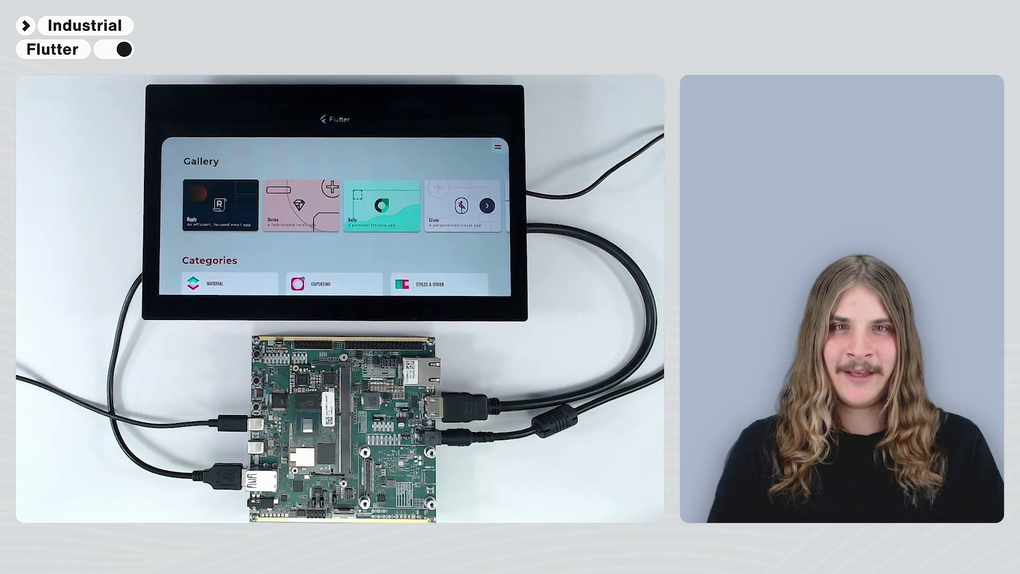